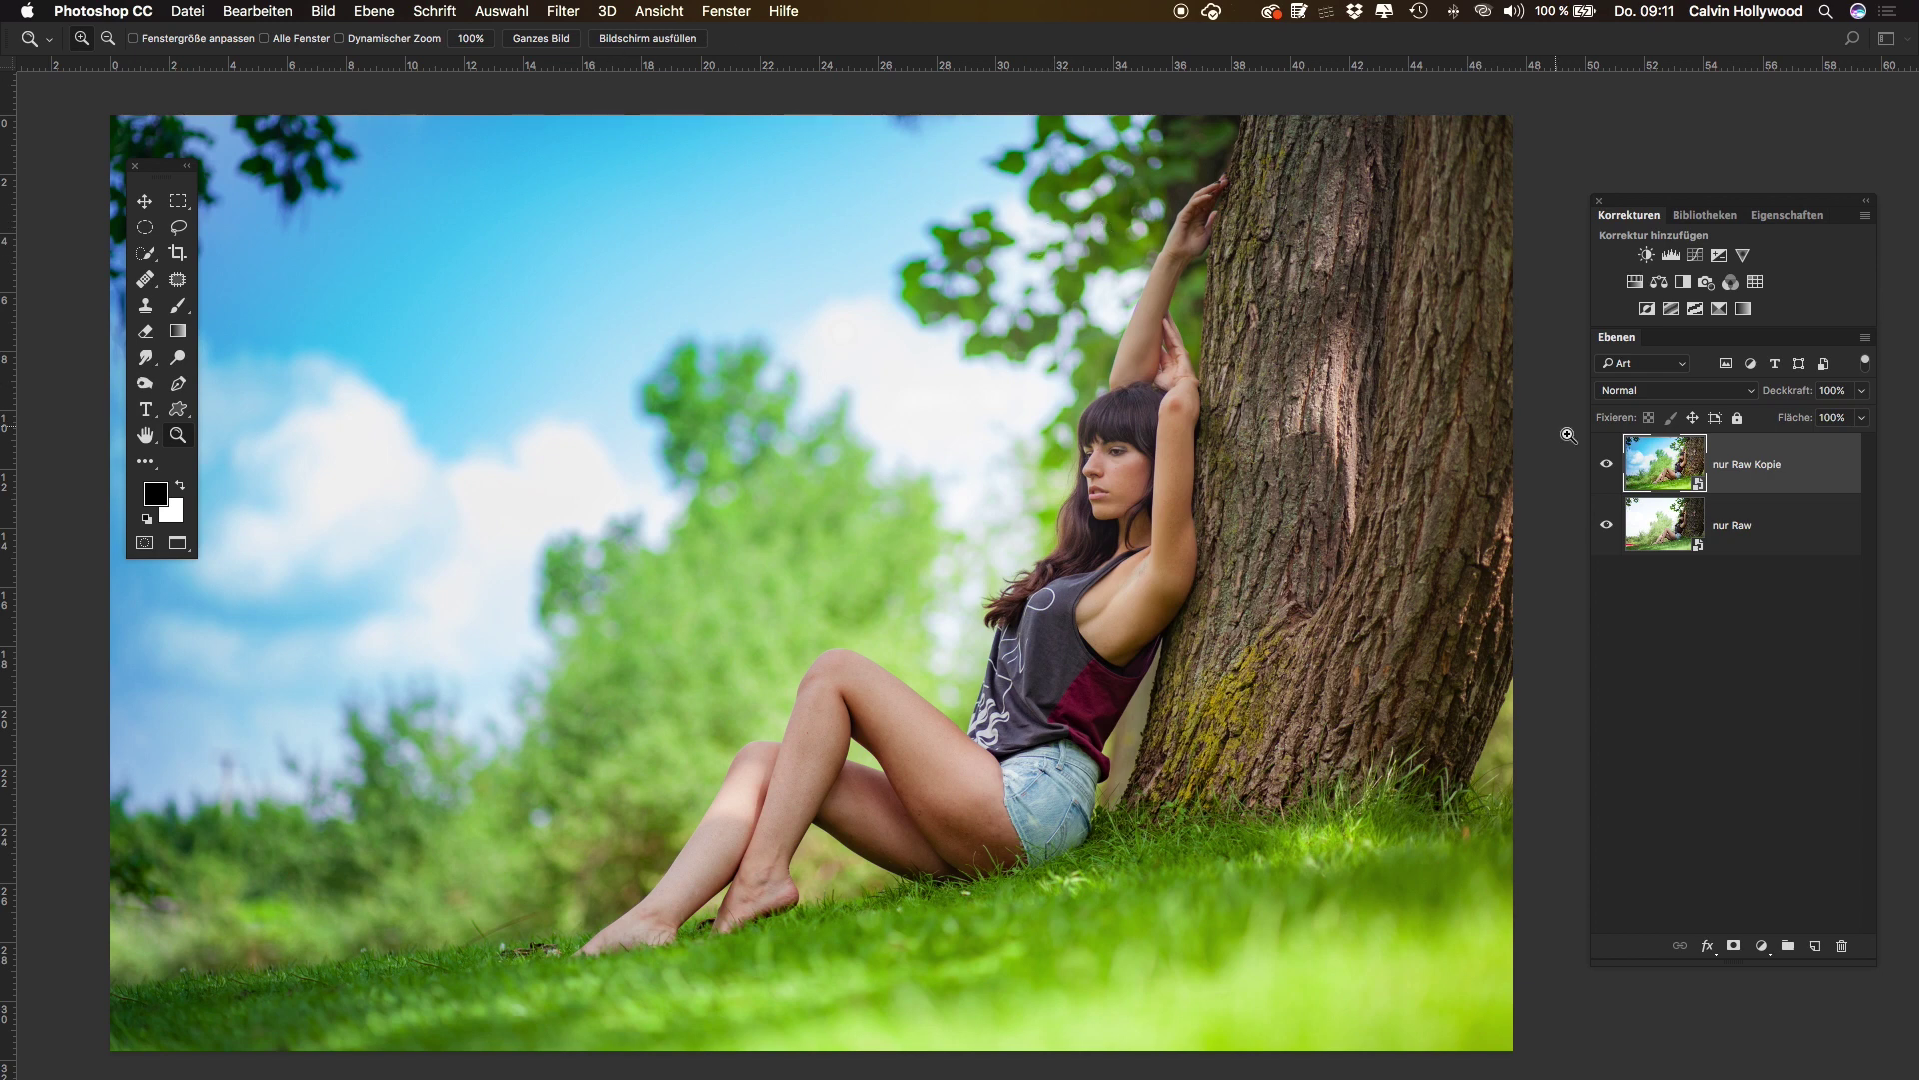
- Toggle the nur Raw Kopie layer's visibility repeatedly to compare the vivid regrade with the original
{"action": "left_click", "coordinate": [1607, 463]}
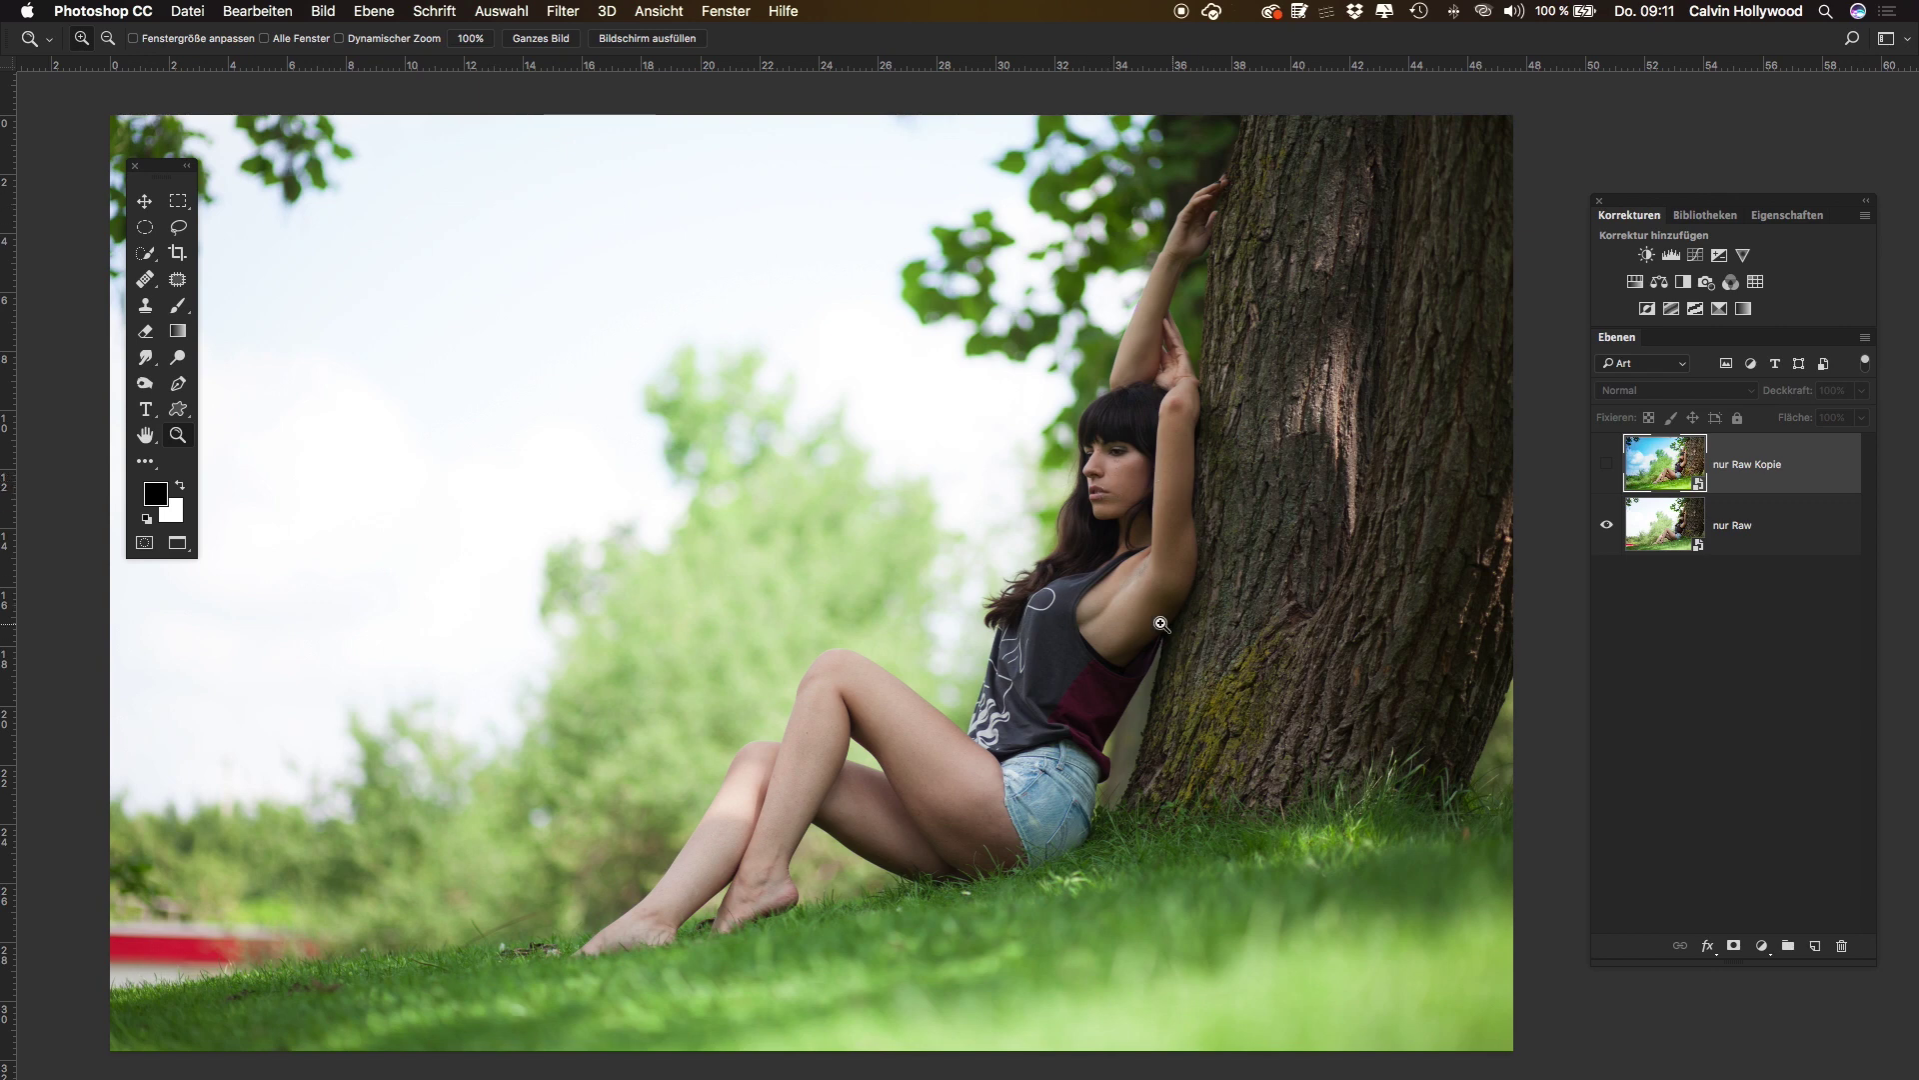
{"action": "left_click", "coordinate": [1607, 465]}
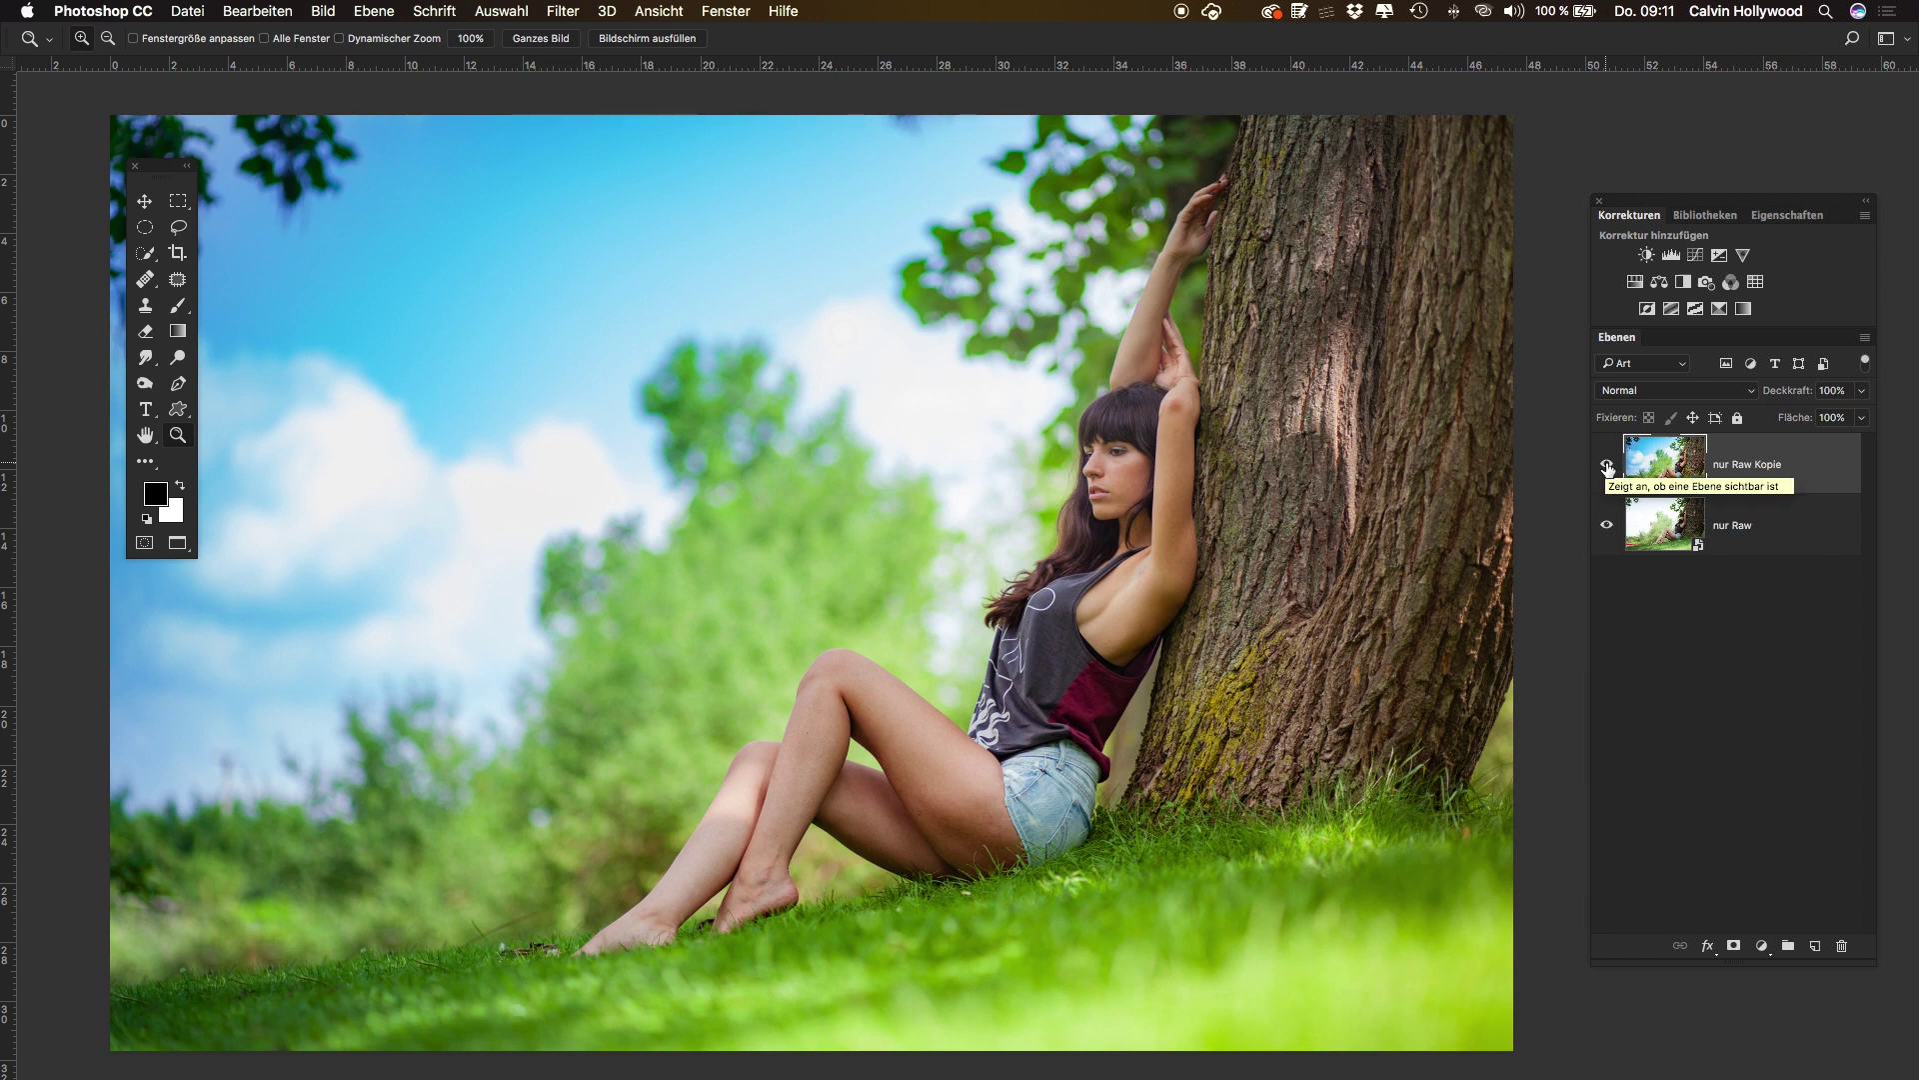
{"action": "left_click", "coordinate": [1607, 466]}
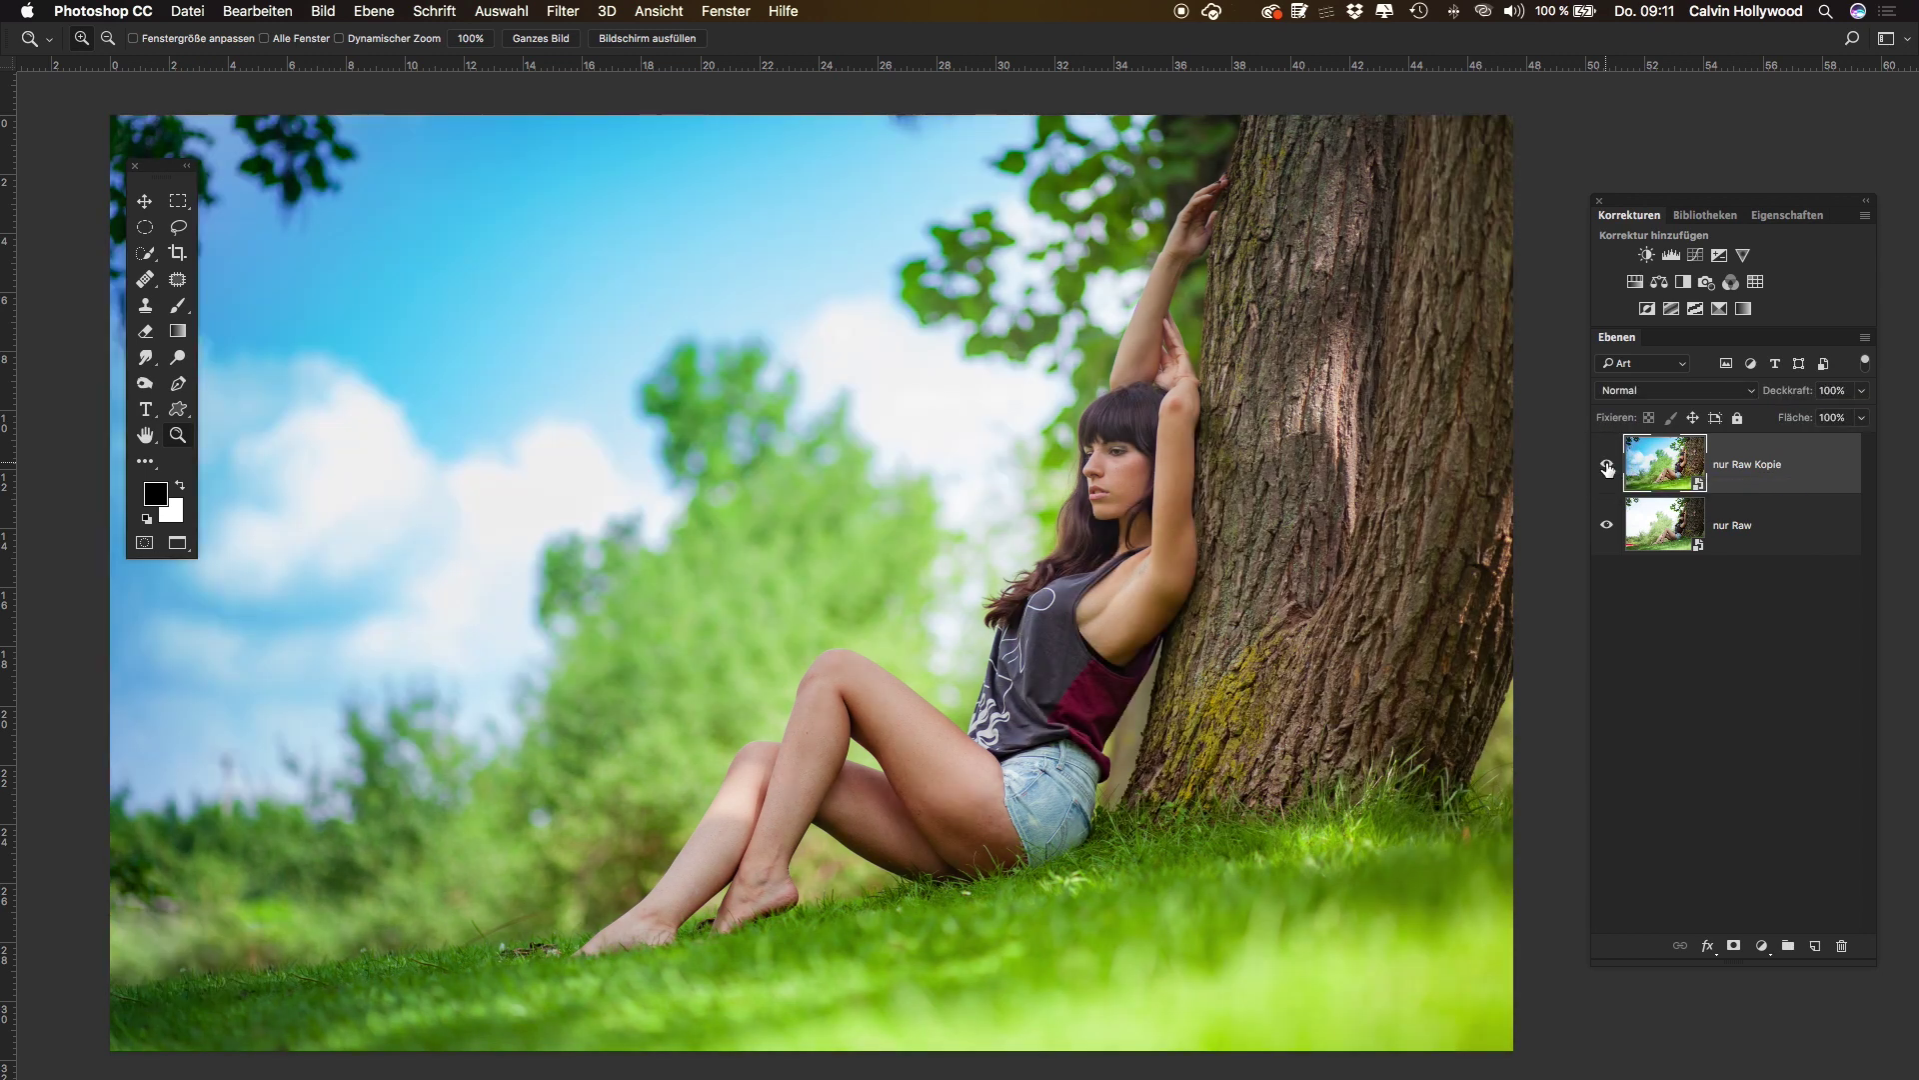
{"action": "left_click", "coordinate": [1607, 467]}
{"action": "left_click", "coordinate": [1609, 466]}
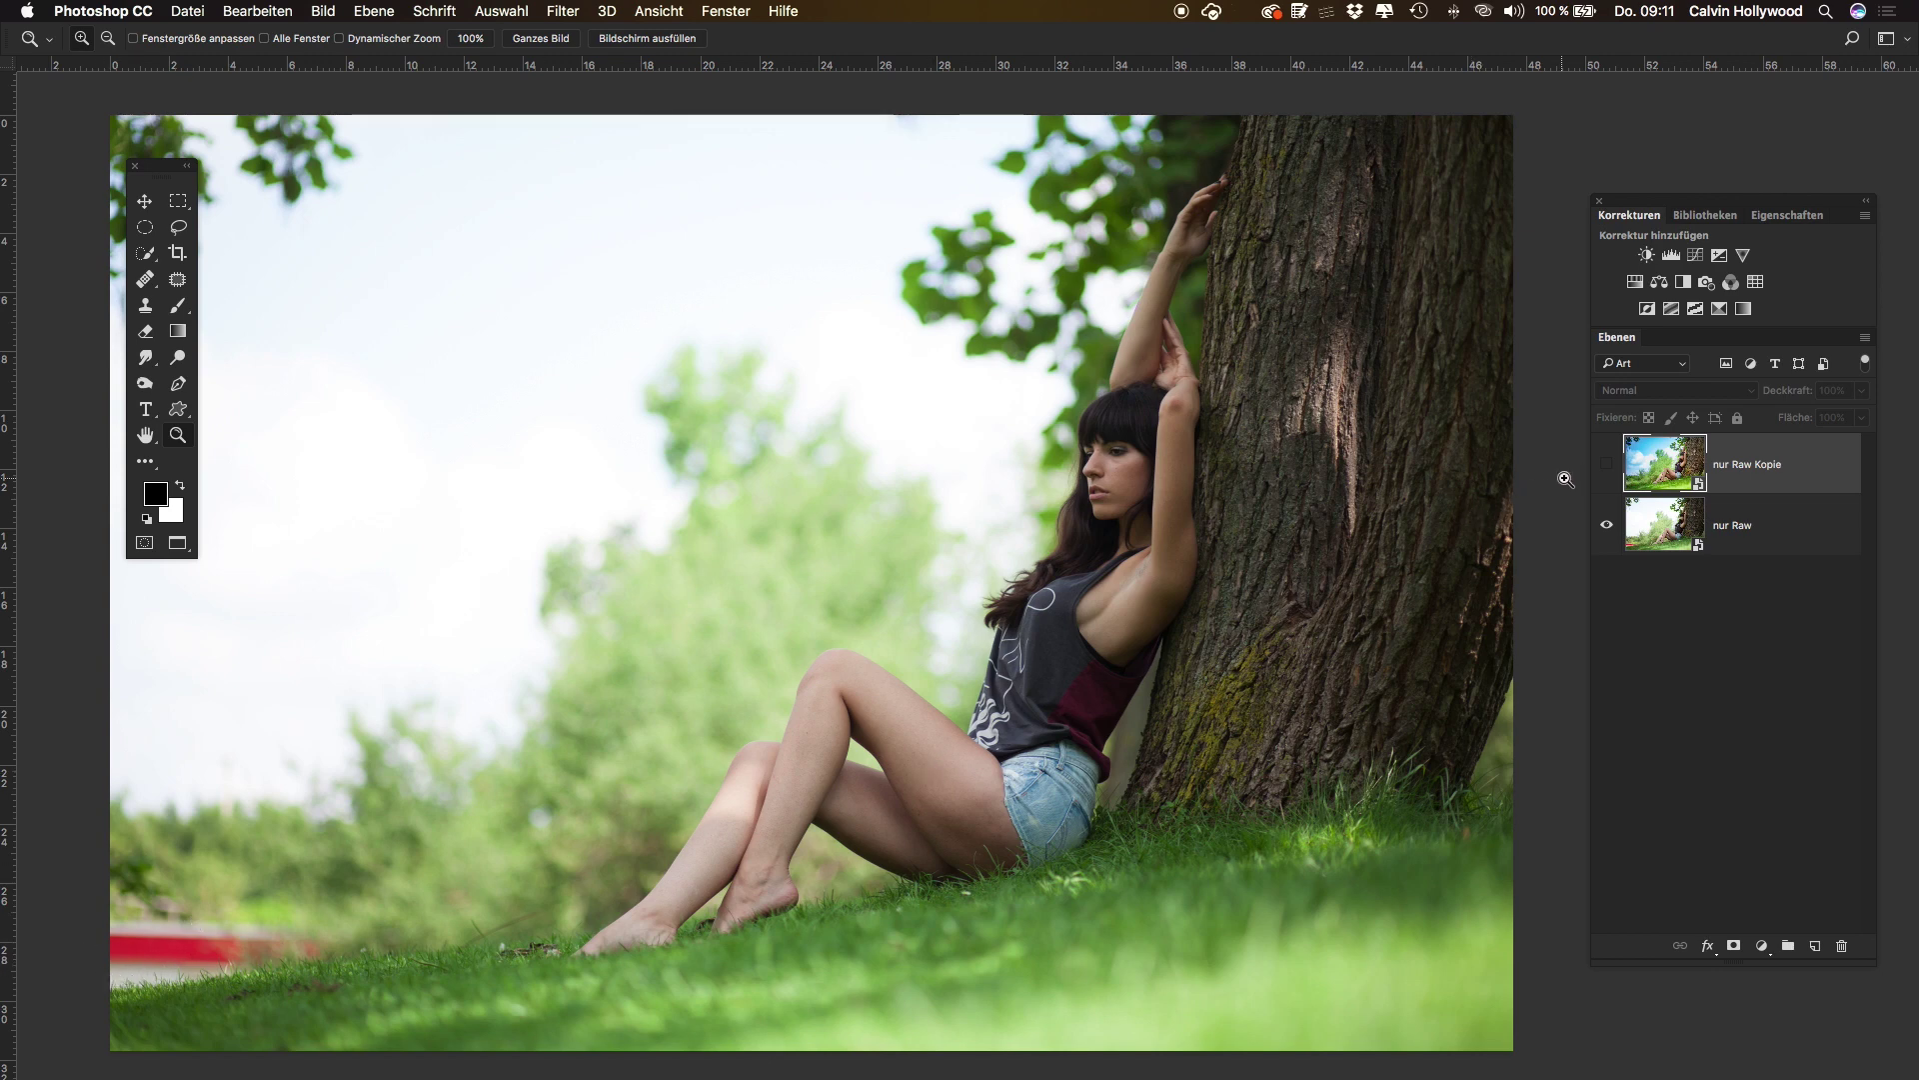
{"action": "left_click", "coordinate": [1606, 466]}
{"action": "left_click", "coordinate": [1607, 467]}
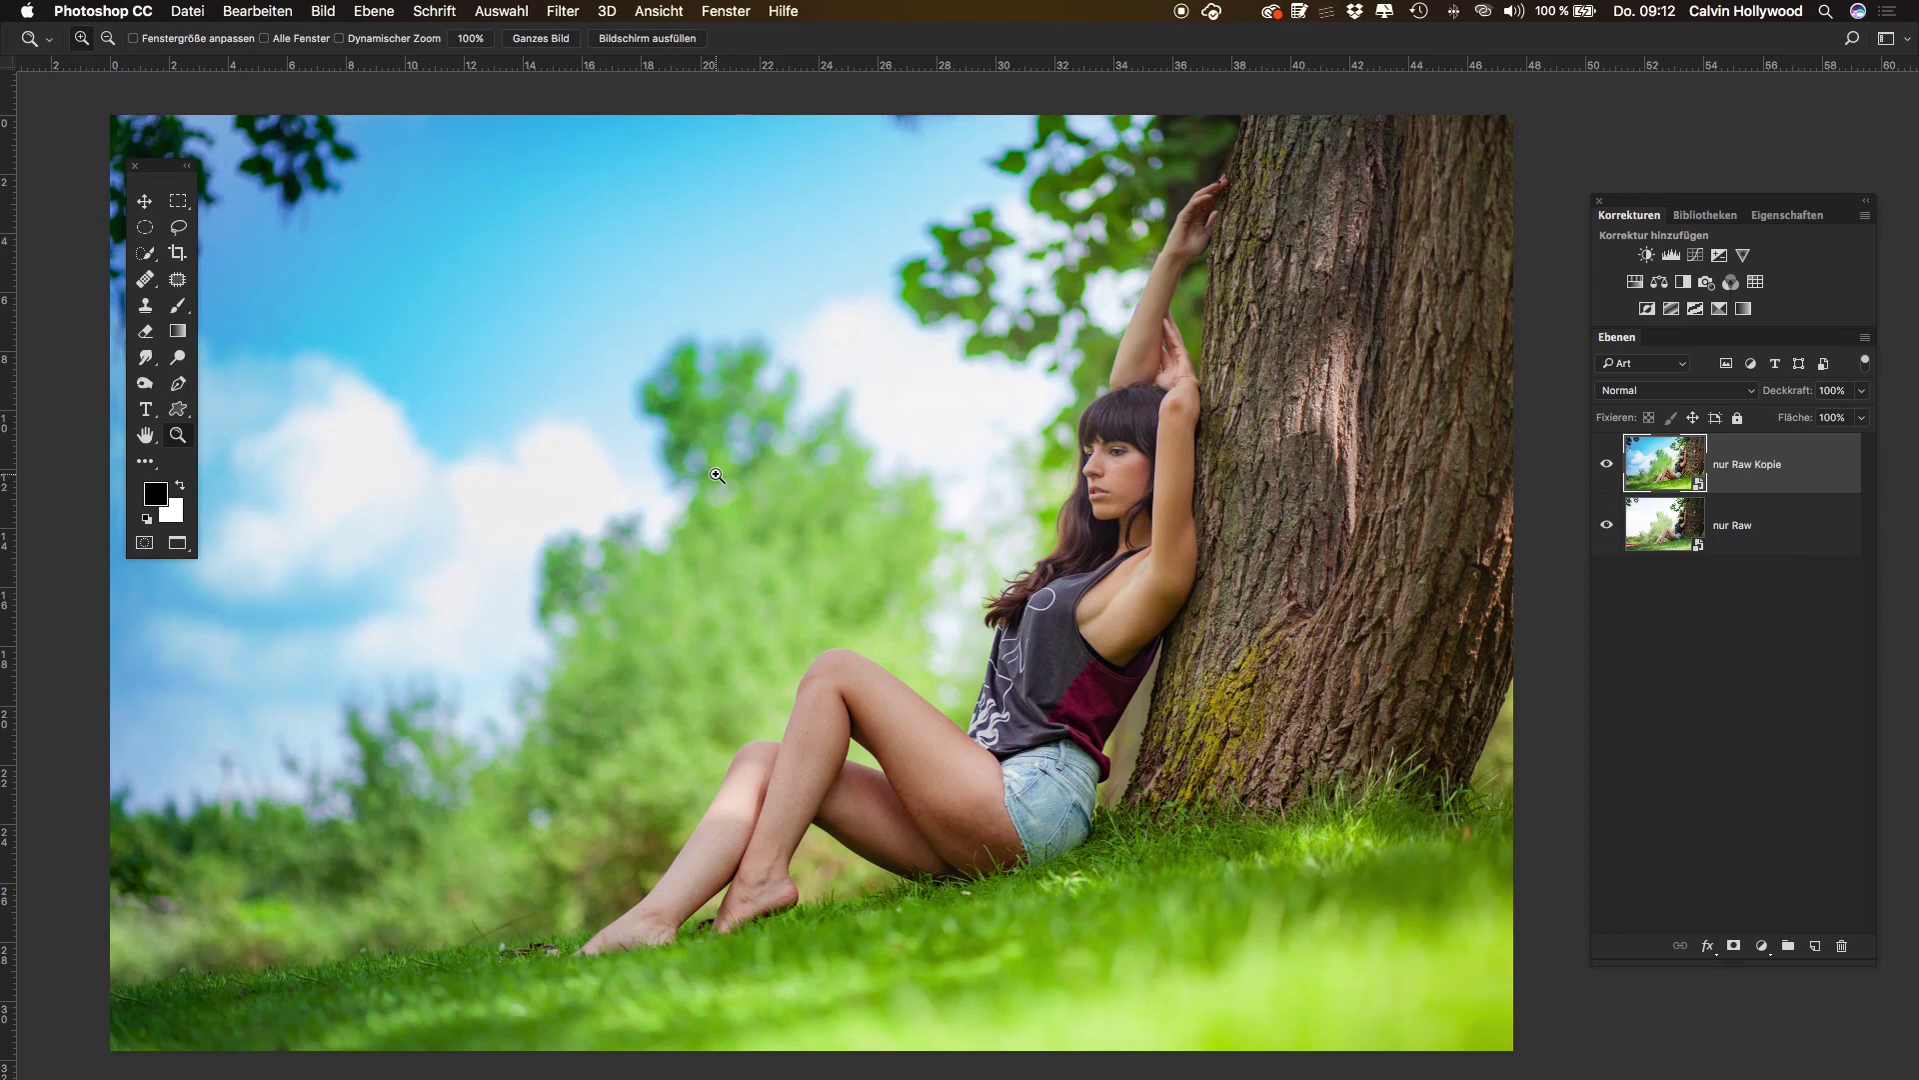
{"action": "left_click", "coordinate": [1606, 465]}
{"action": "left_click", "coordinate": [1606, 465]}
{"action": "left_click", "coordinate": [1606, 464]}
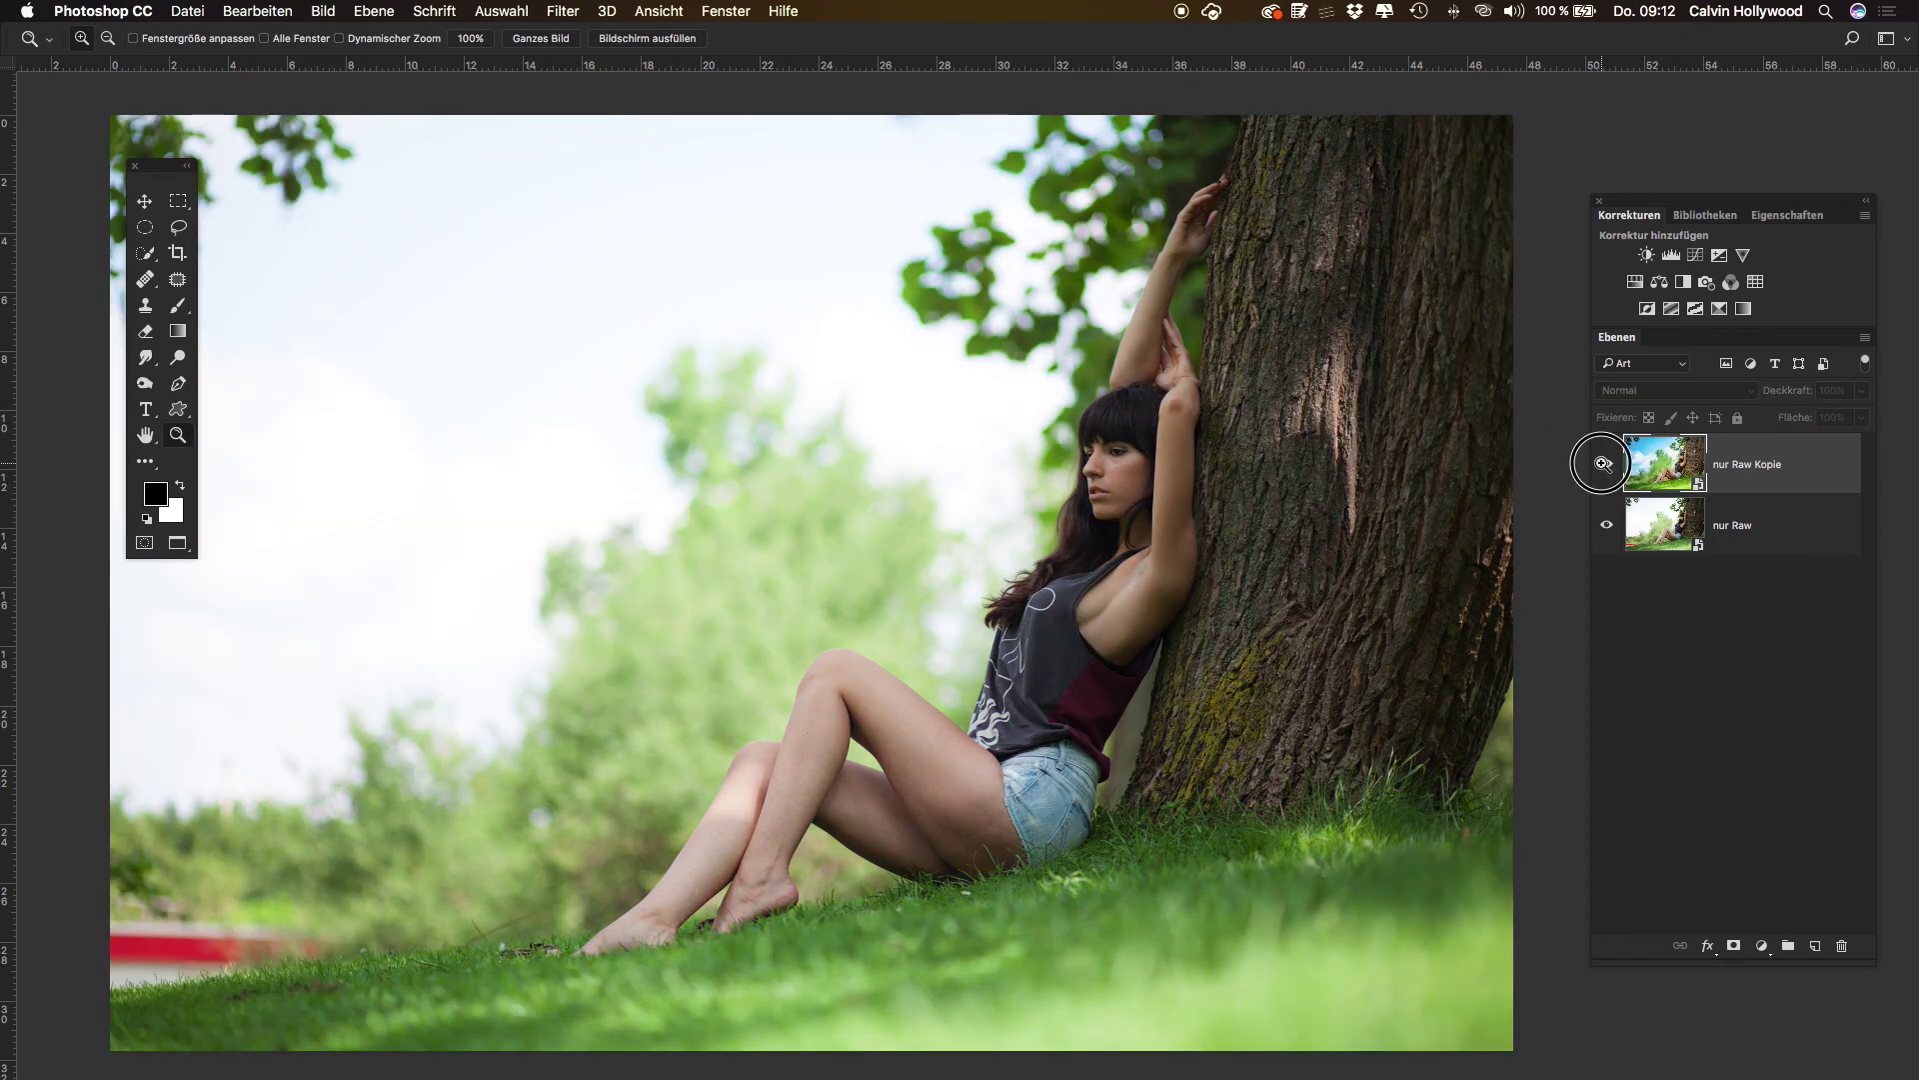
{"action": "left_click", "coordinate": [1606, 463]}
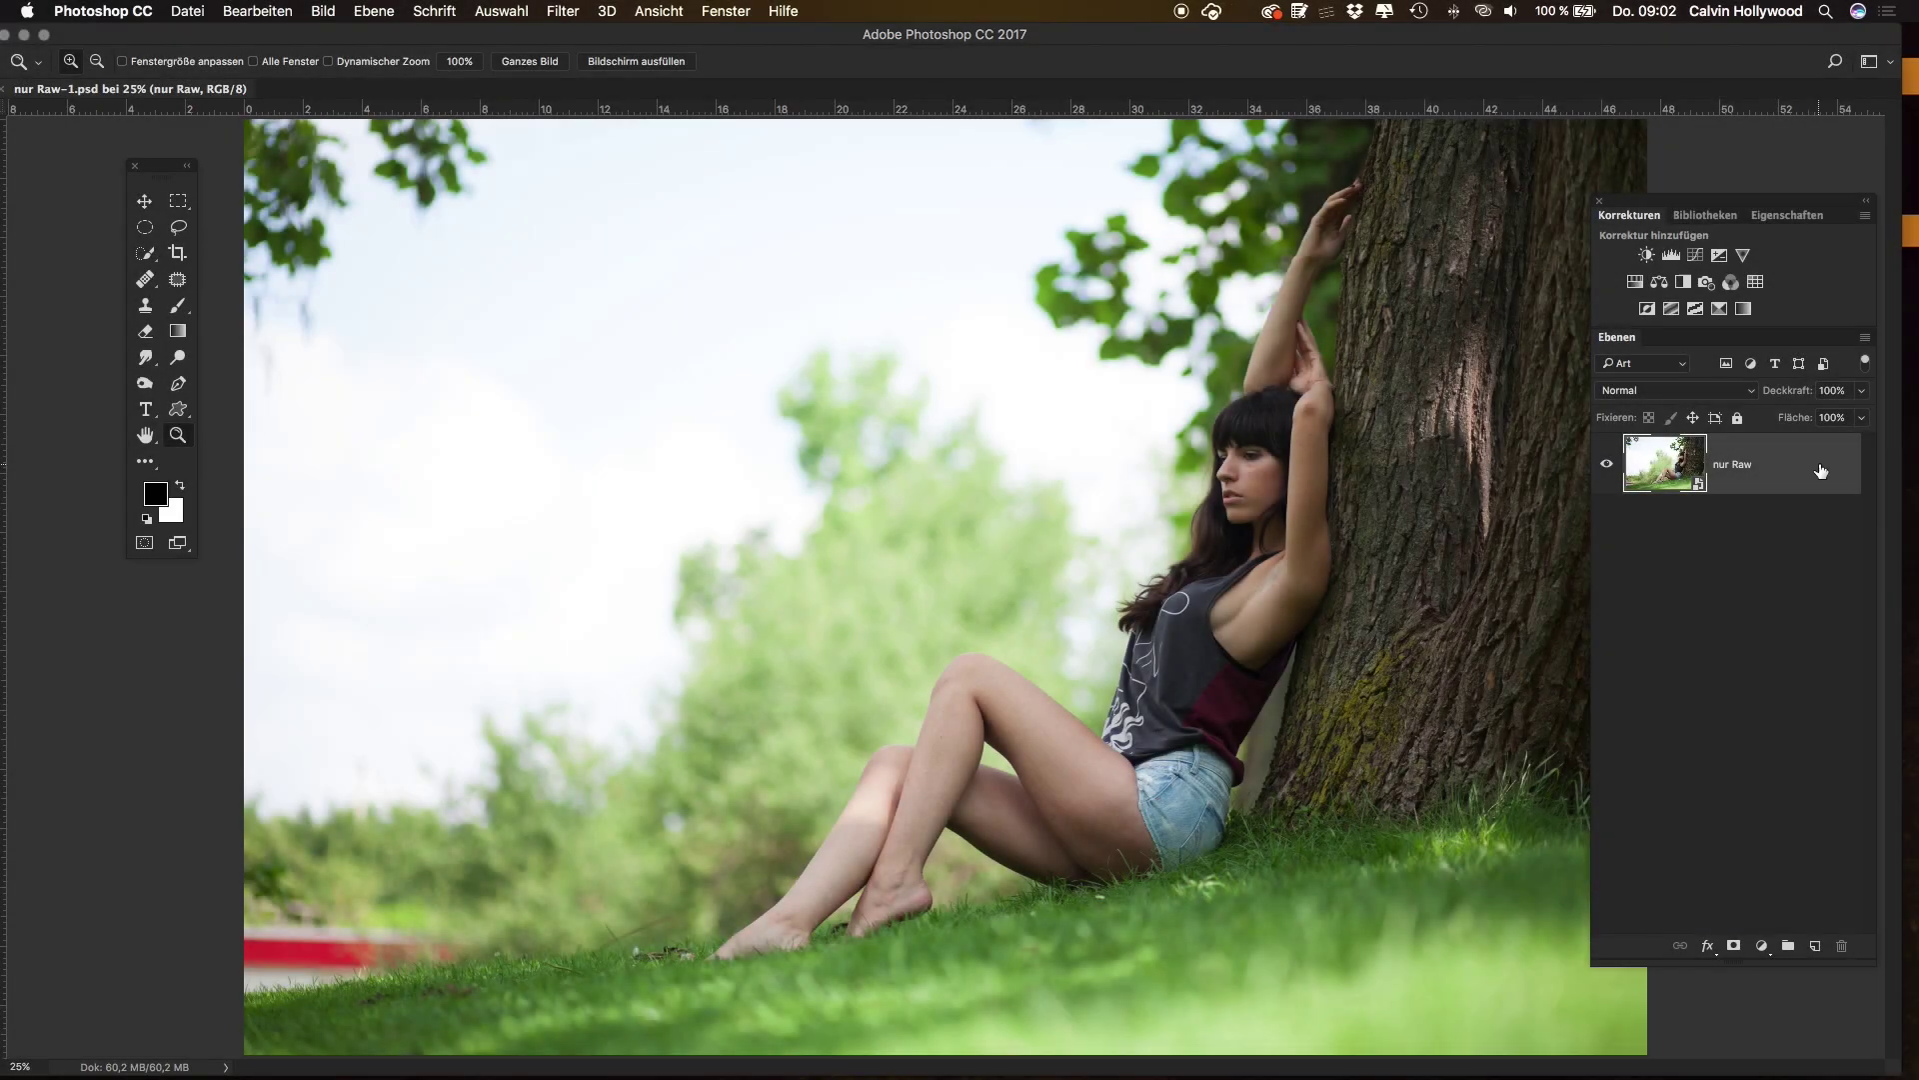
- Duplicate nur Raw as a new smart-object copy, nur Raw Kopie, and open it in Camera Raw
{"action": "right_click", "coordinate": [1783, 466]}
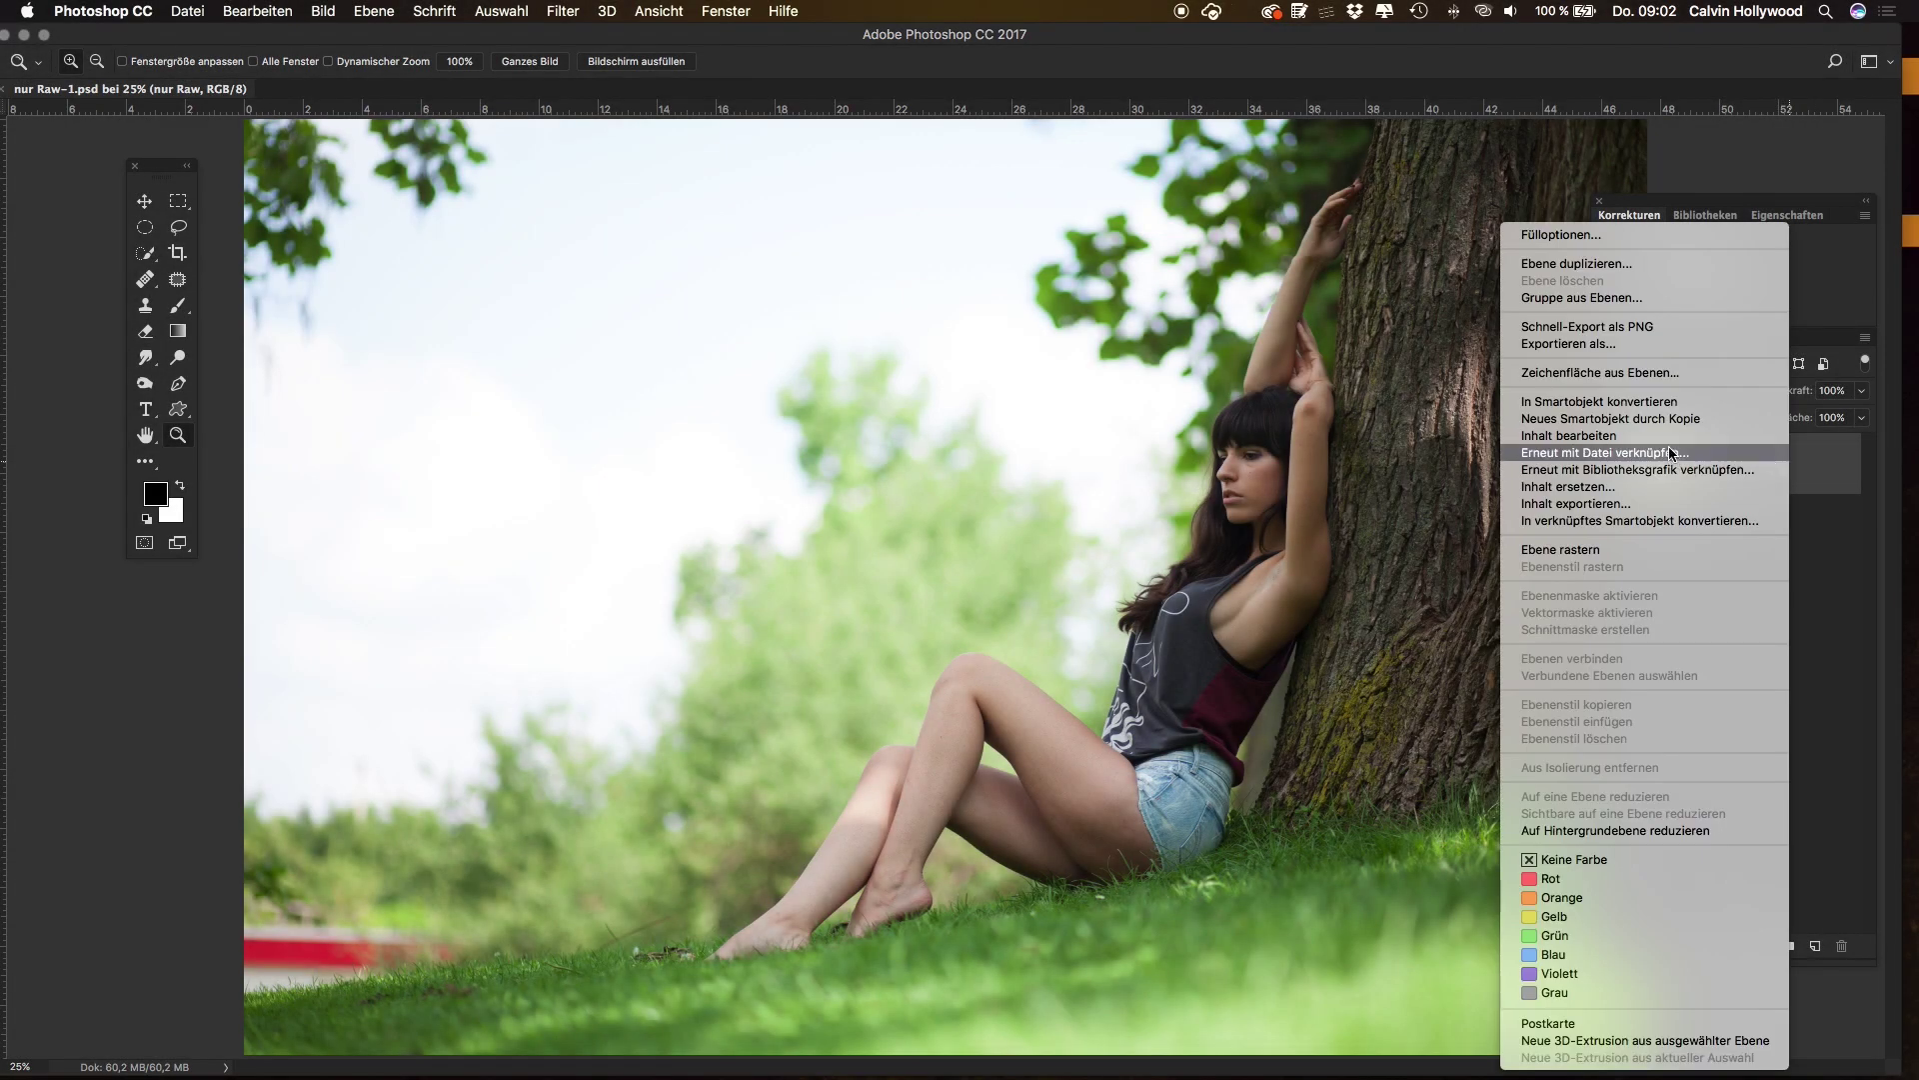
{"action": "left_click", "coordinate": [1756, 432]}
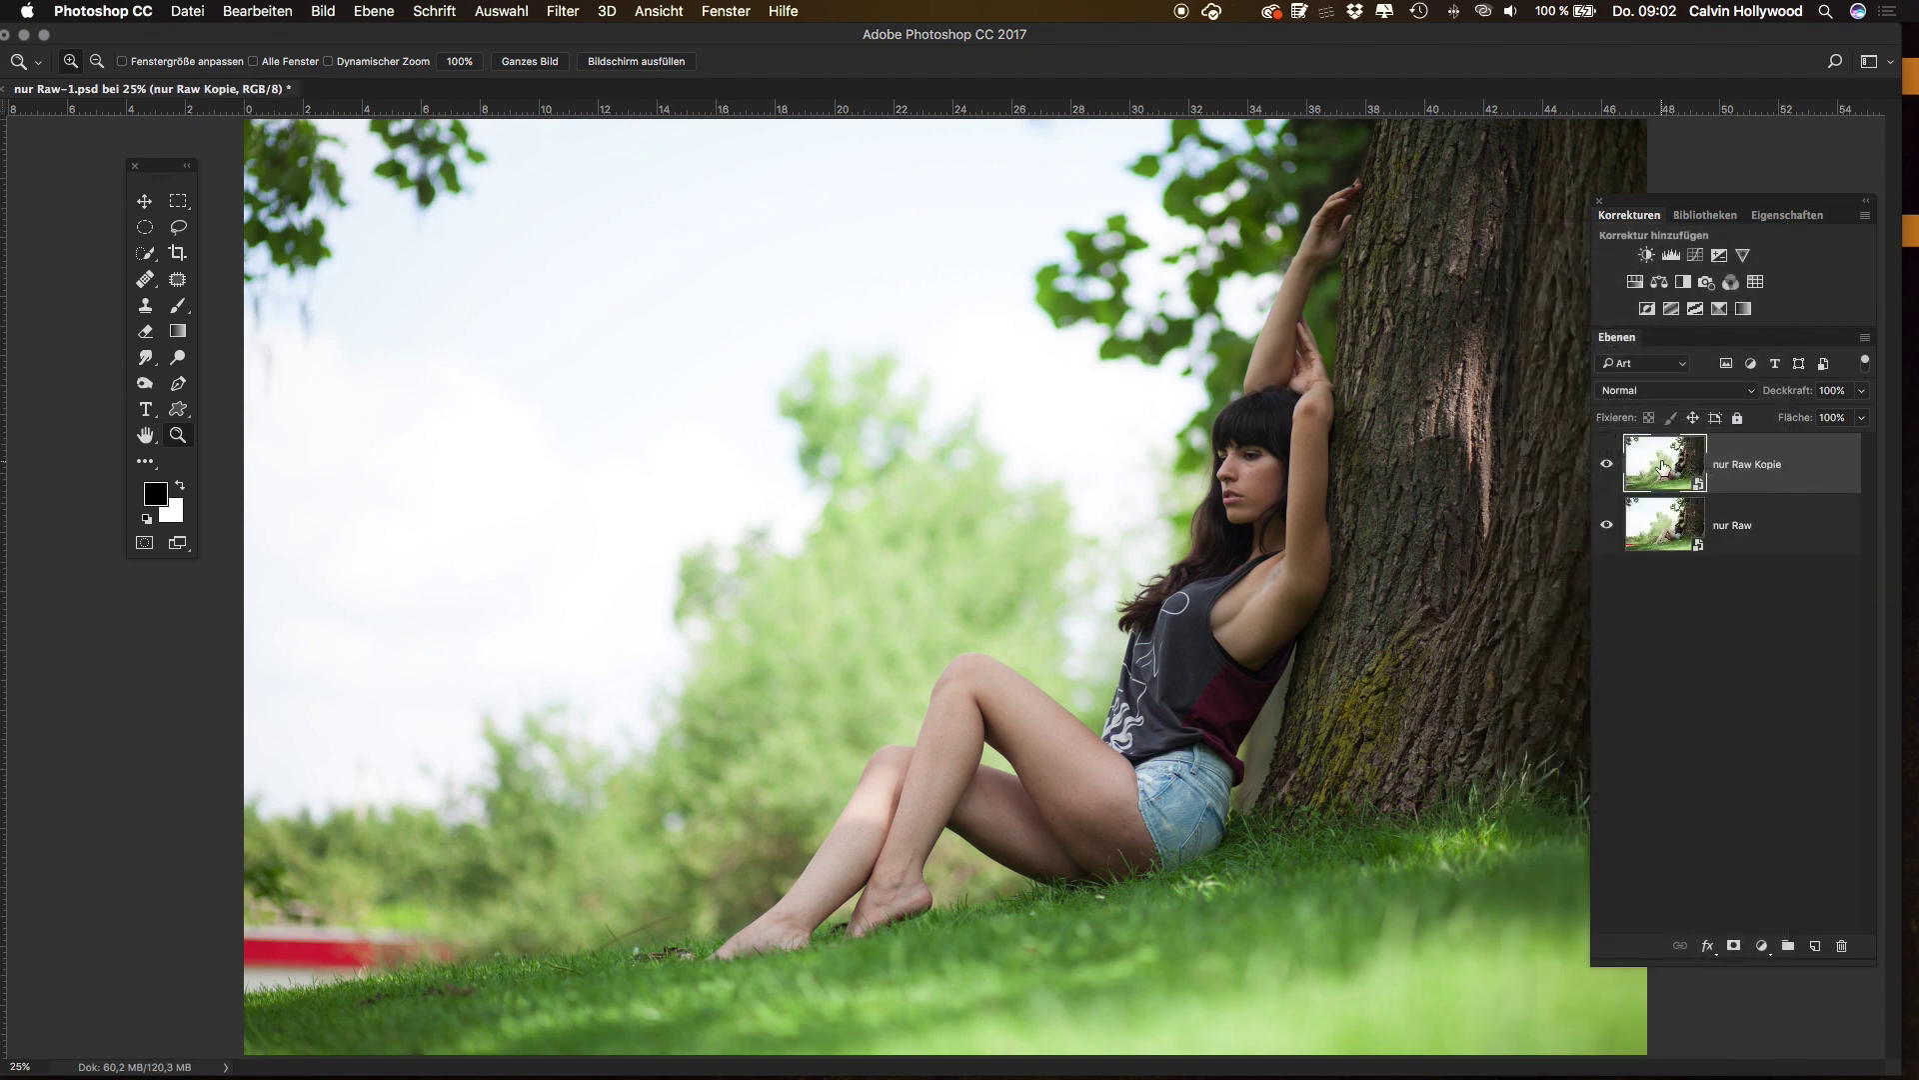
{"action": "double_click", "coordinate": [1664, 467]}
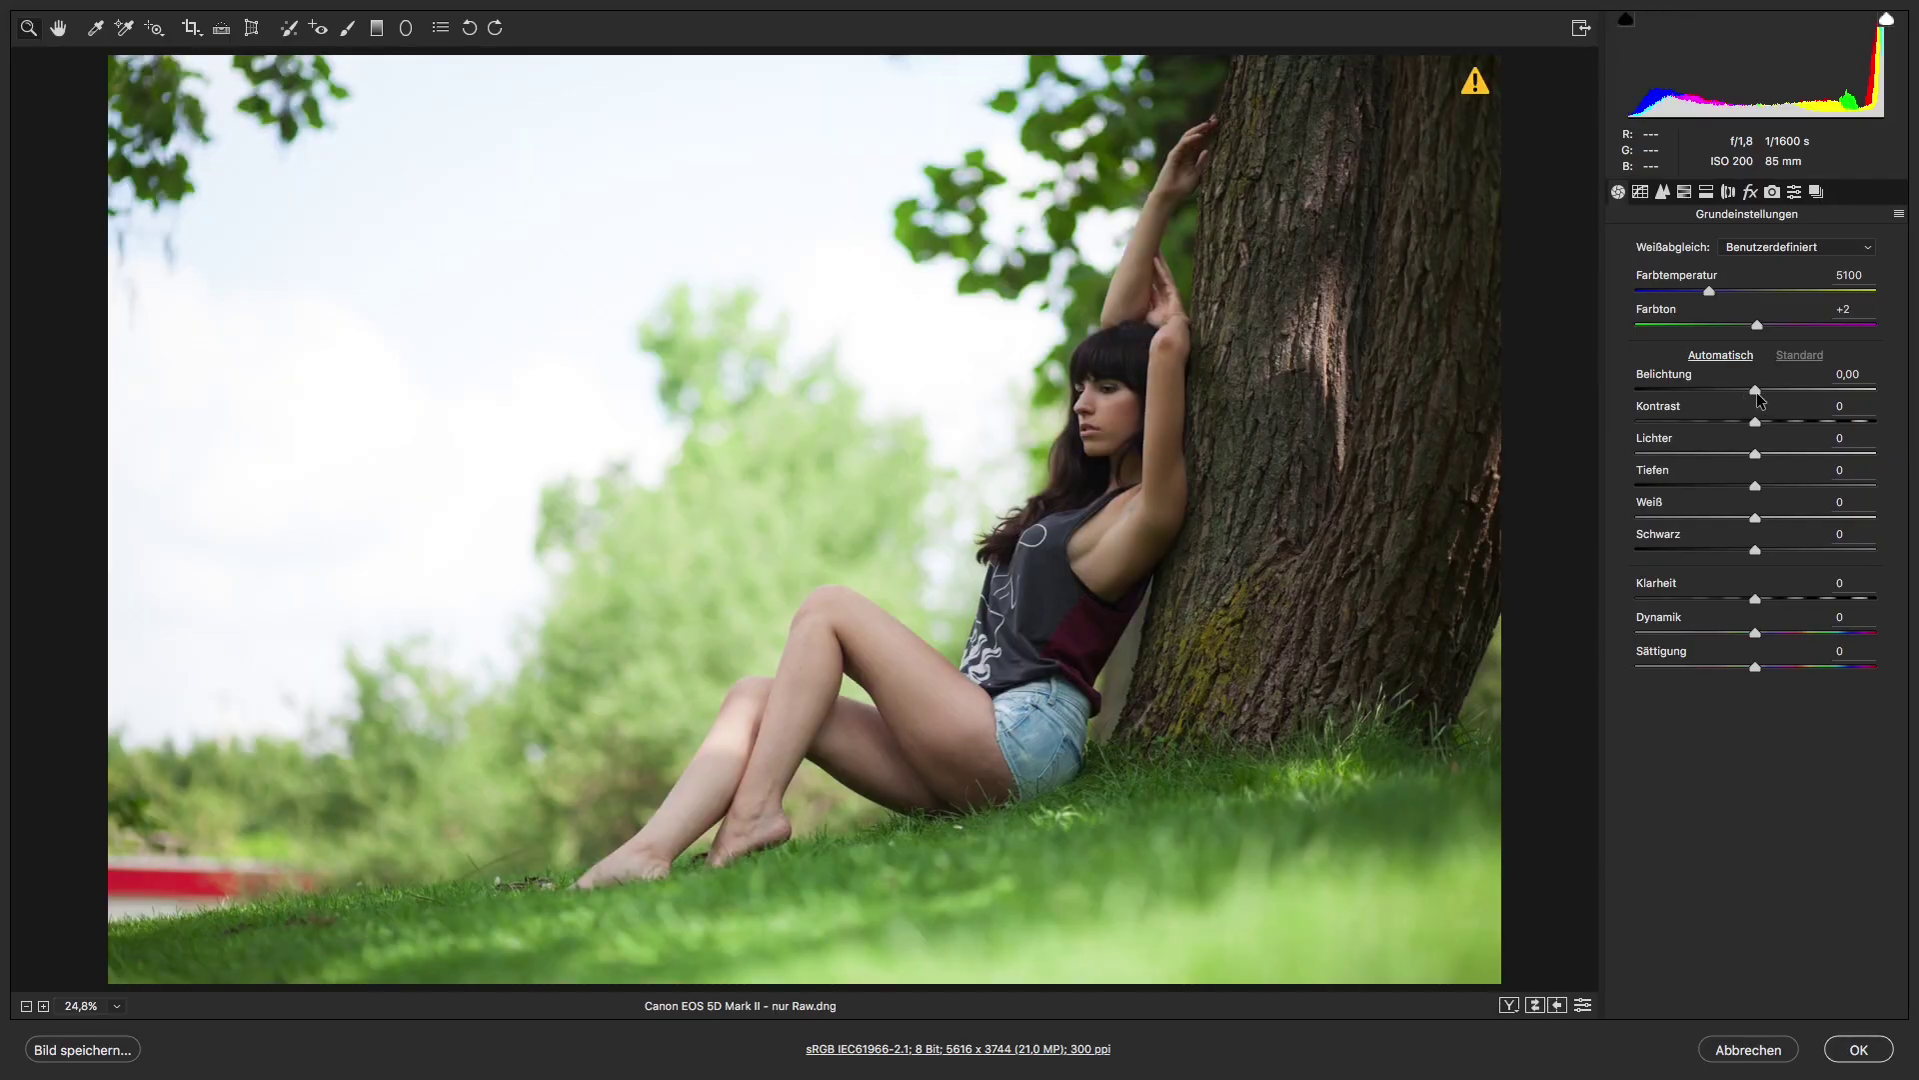
- Nudge exposure and glance at the Tone Curve and Split Toning panels before returning to Basic
{"action": "mouse_move", "coordinate": [1757, 390]}
{"action": "left_mouse_down"}
{"action": "mouse_move", "coordinate": [1776, 391]}
{"action": "mouse_move", "coordinate": [1759, 391]}
{"action": "left_mouse_up"}
{"action": "left_click", "coordinate": [1642, 191]}
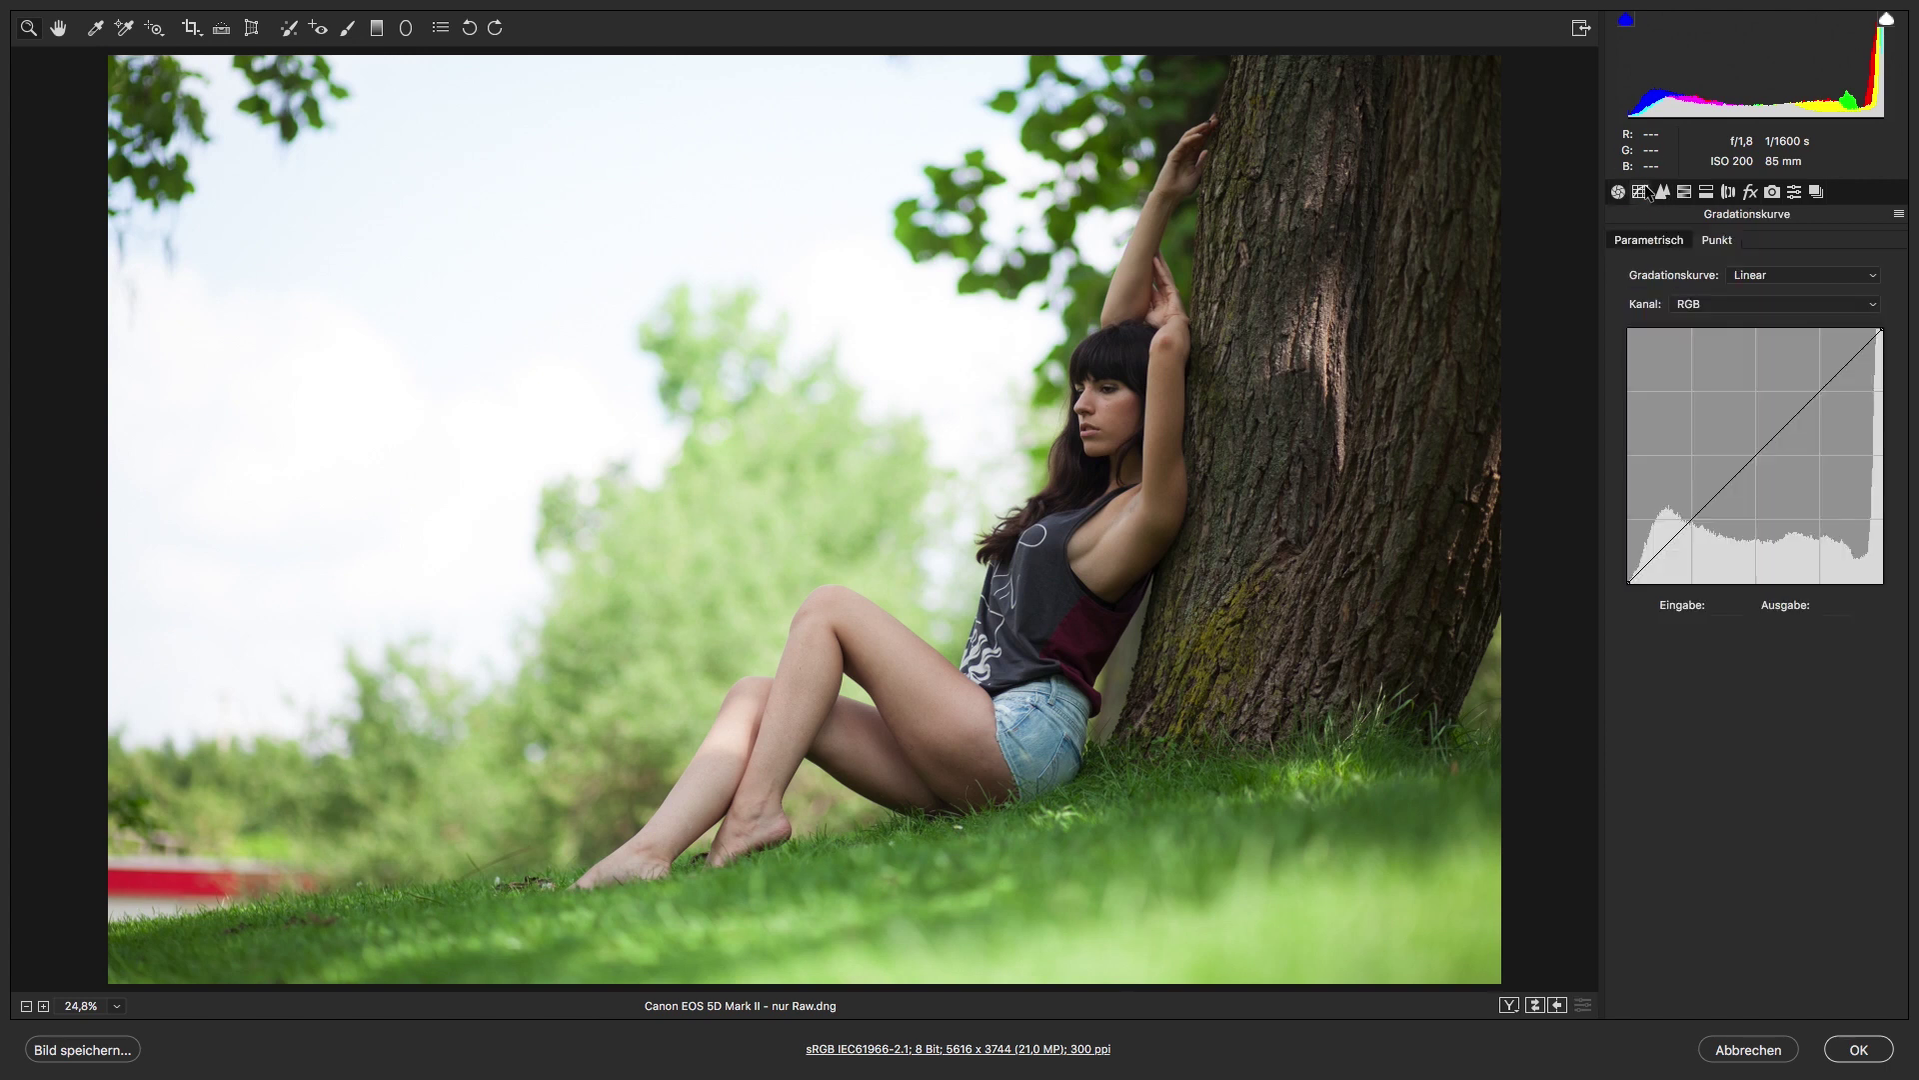
{"action": "left_click", "coordinate": [1706, 191]}
{"action": "left_click", "coordinate": [1618, 192]}
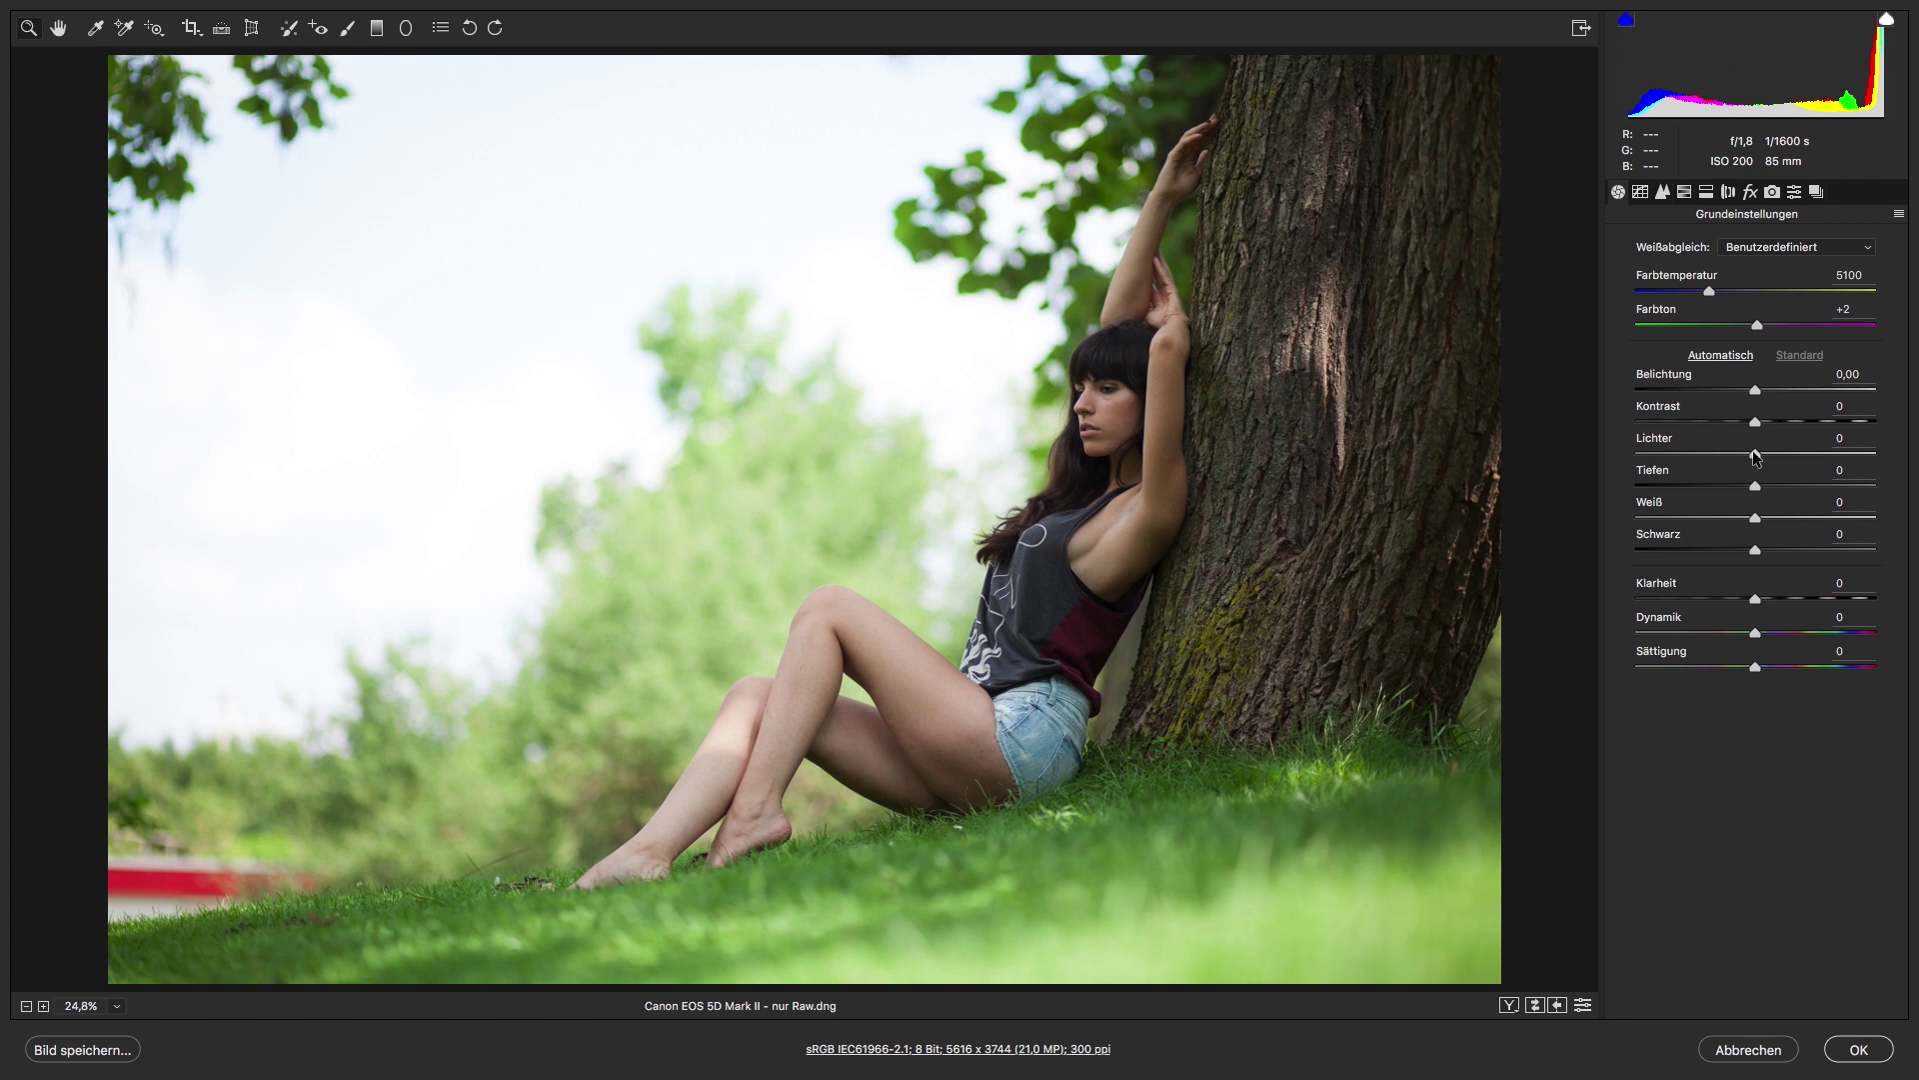
- Set highlights -79, exposure -0,80, shadows +58 and blacks +33
{"action": "left_click_drag", "start_coordinate": [1756, 458], "coordinate": [1716, 462]}
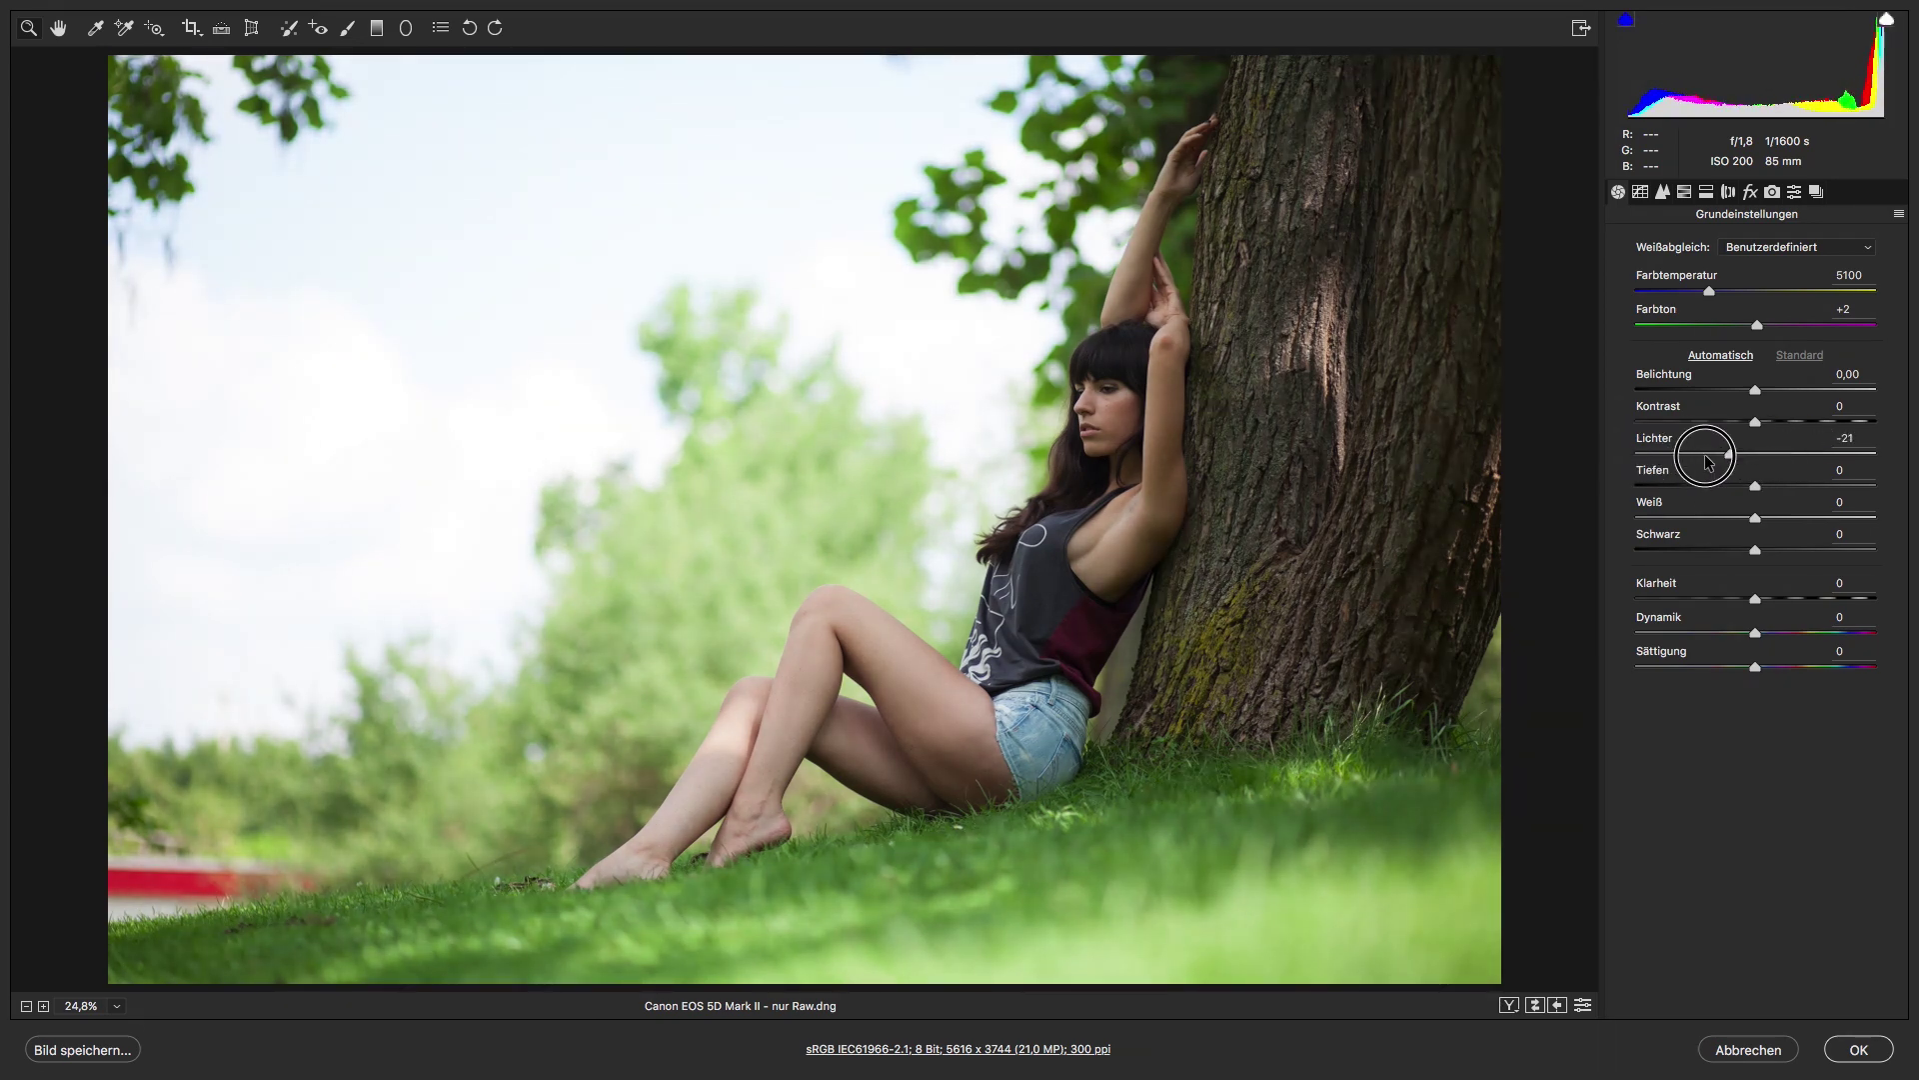
{"action": "left_click_drag", "start_coordinate": [1715, 462], "coordinate": [1660, 455]}
{"action": "left_click_drag", "start_coordinate": [1759, 390], "coordinate": [1741, 392]}
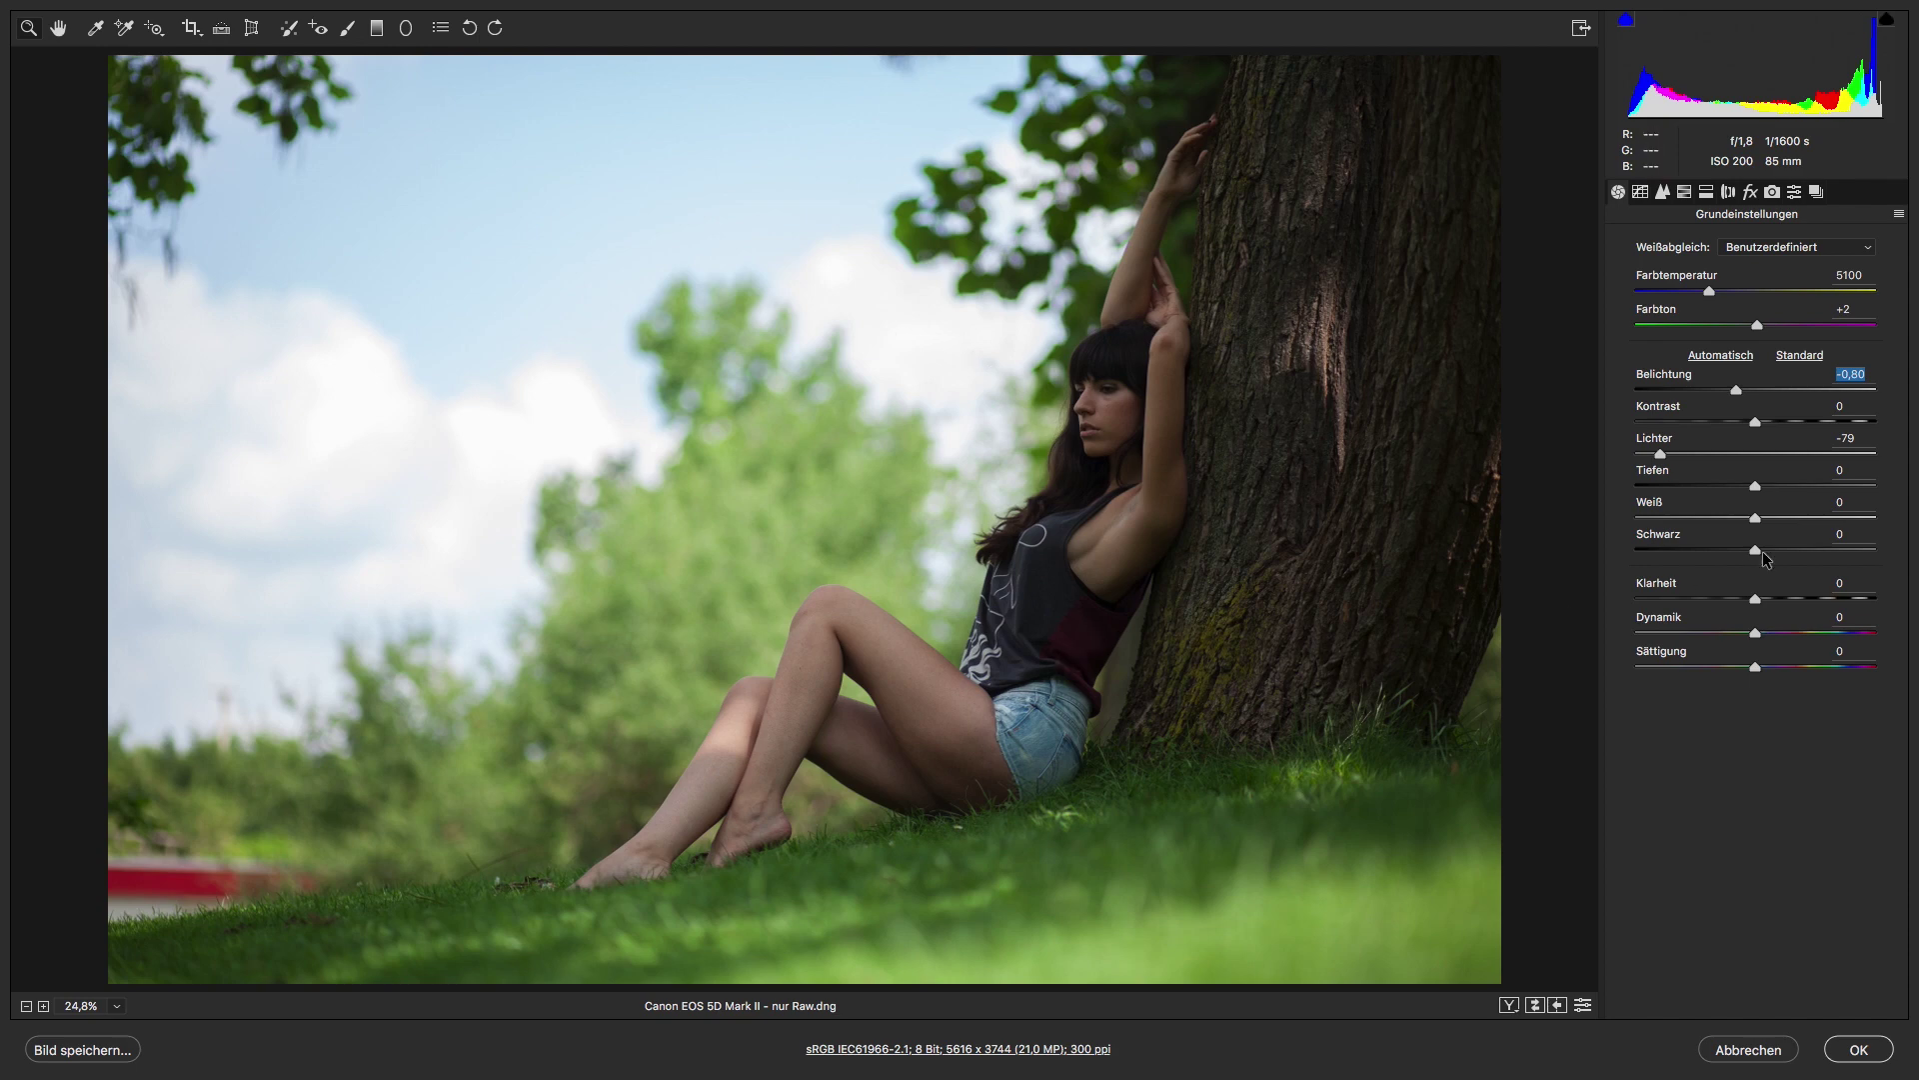
{"action": "left_click_drag", "start_coordinate": [1755, 487], "coordinate": [1805, 486]}
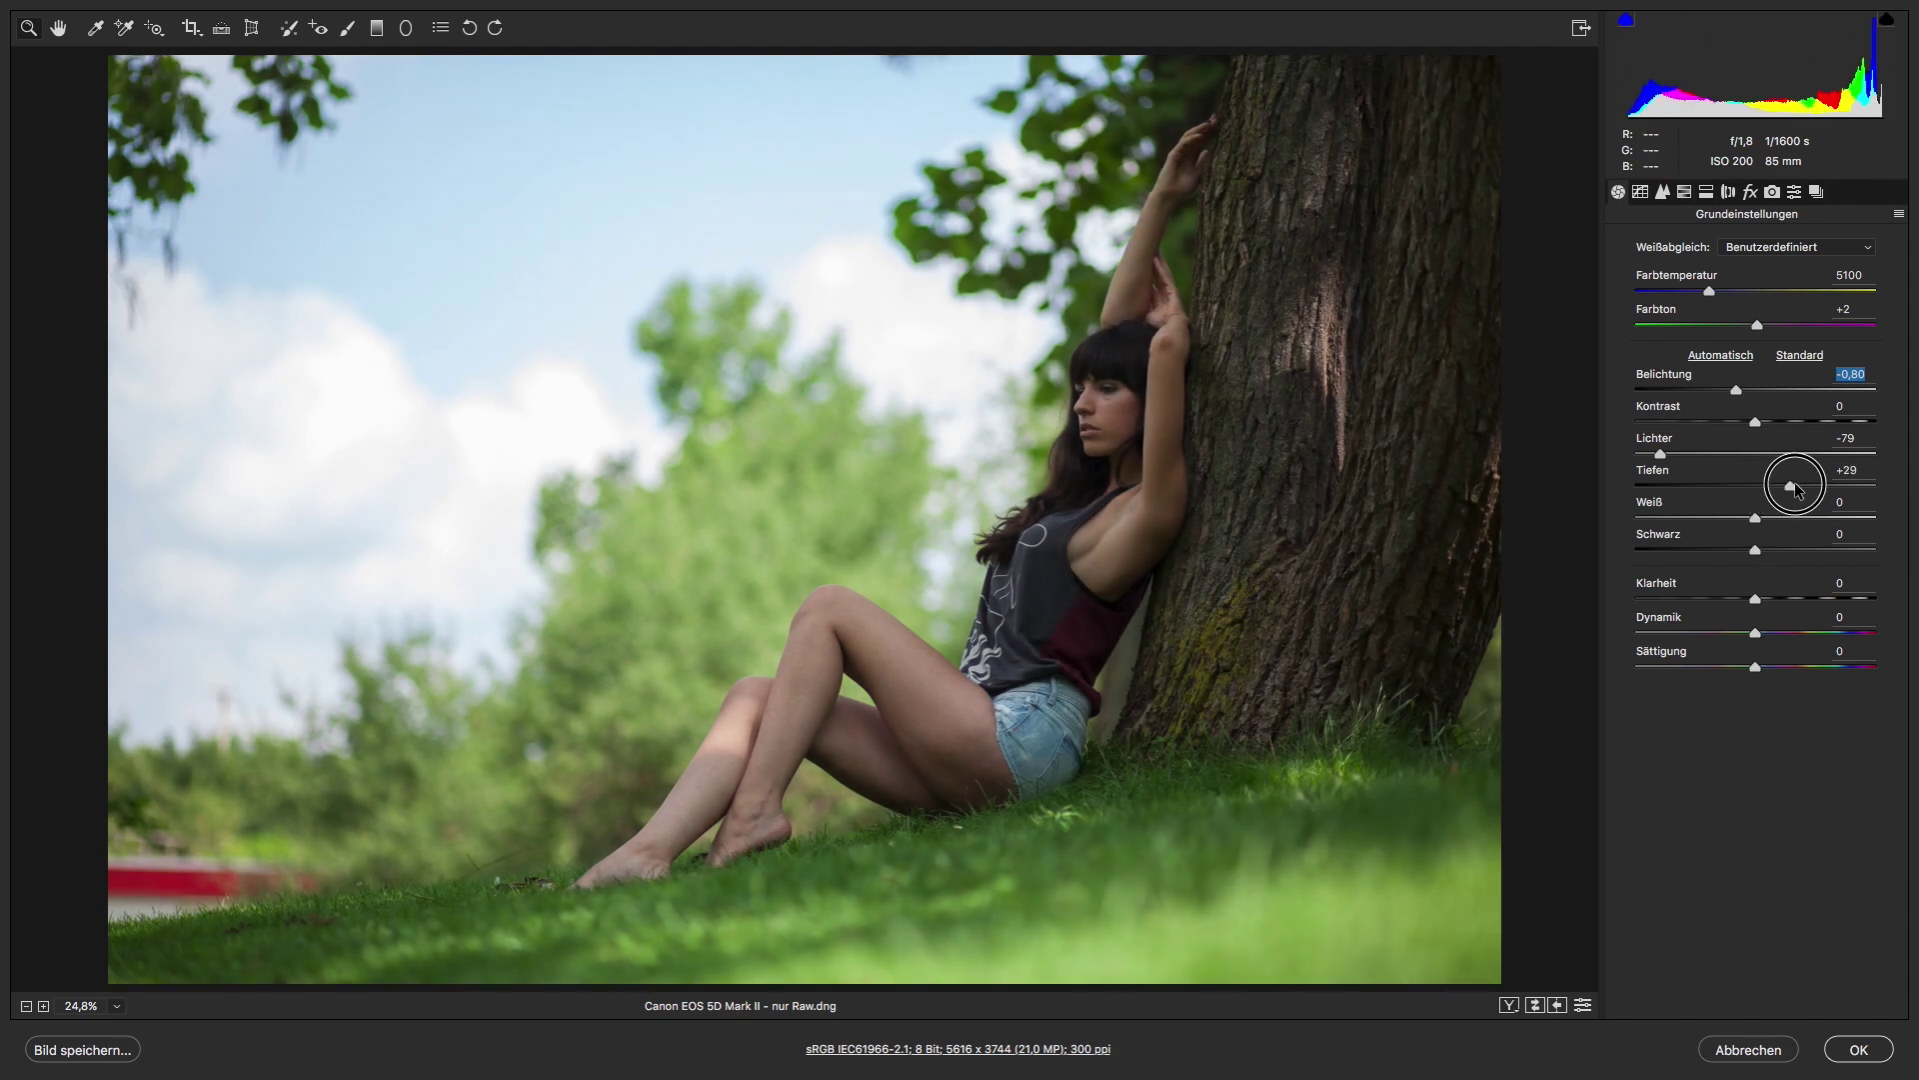
{"action": "mouse_move", "coordinate": [1757, 547]}
{"action": "left_mouse_down"}
{"action": "mouse_move", "coordinate": [1797, 548]}
{"action": "mouse_move", "coordinate": [1776, 549]}
{"action": "mouse_move", "coordinate": [1824, 487]}
{"action": "left_mouse_up"}
{"action": "left_click", "coordinate": [1777, 549]}
{"action": "left_click_drag", "start_coordinate": [1776, 550], "coordinate": [1812, 548]}
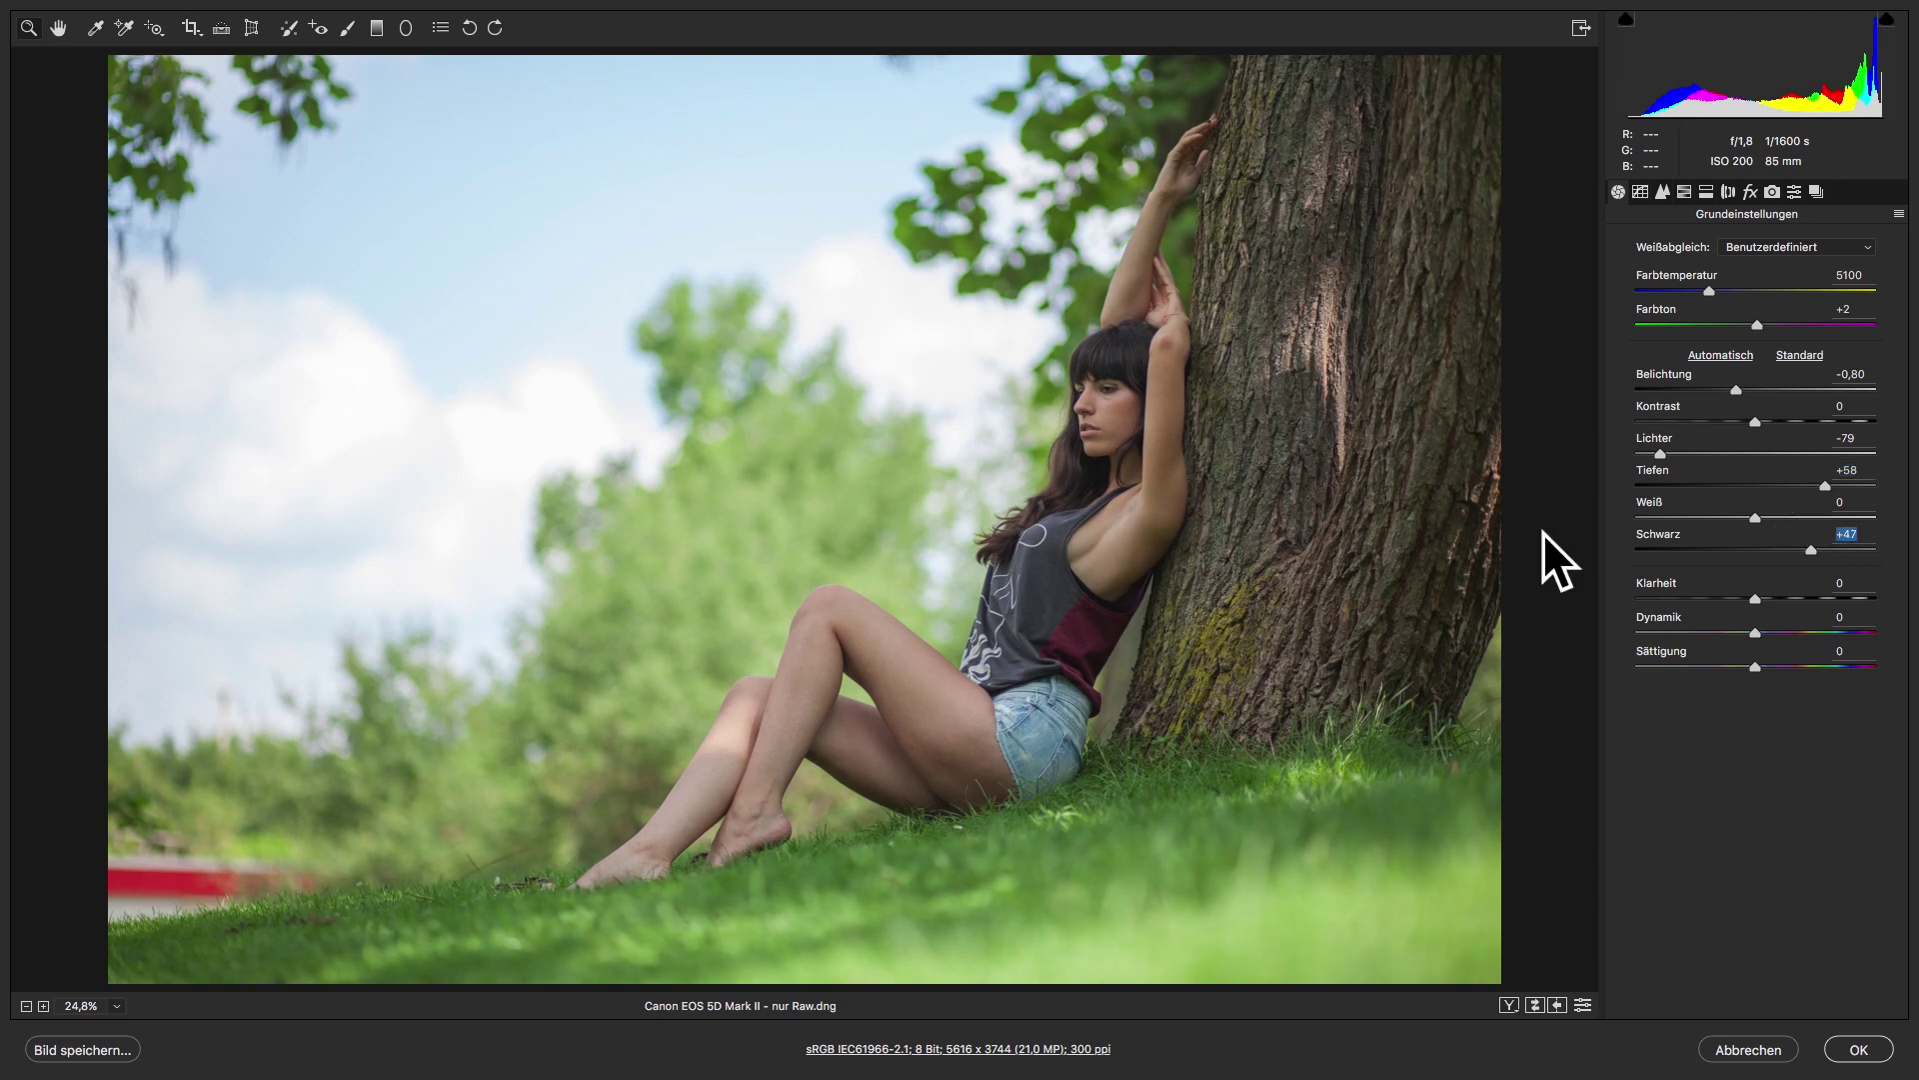
{"action": "left_click_drag", "start_coordinate": [1811, 550], "coordinate": [1795, 549]}
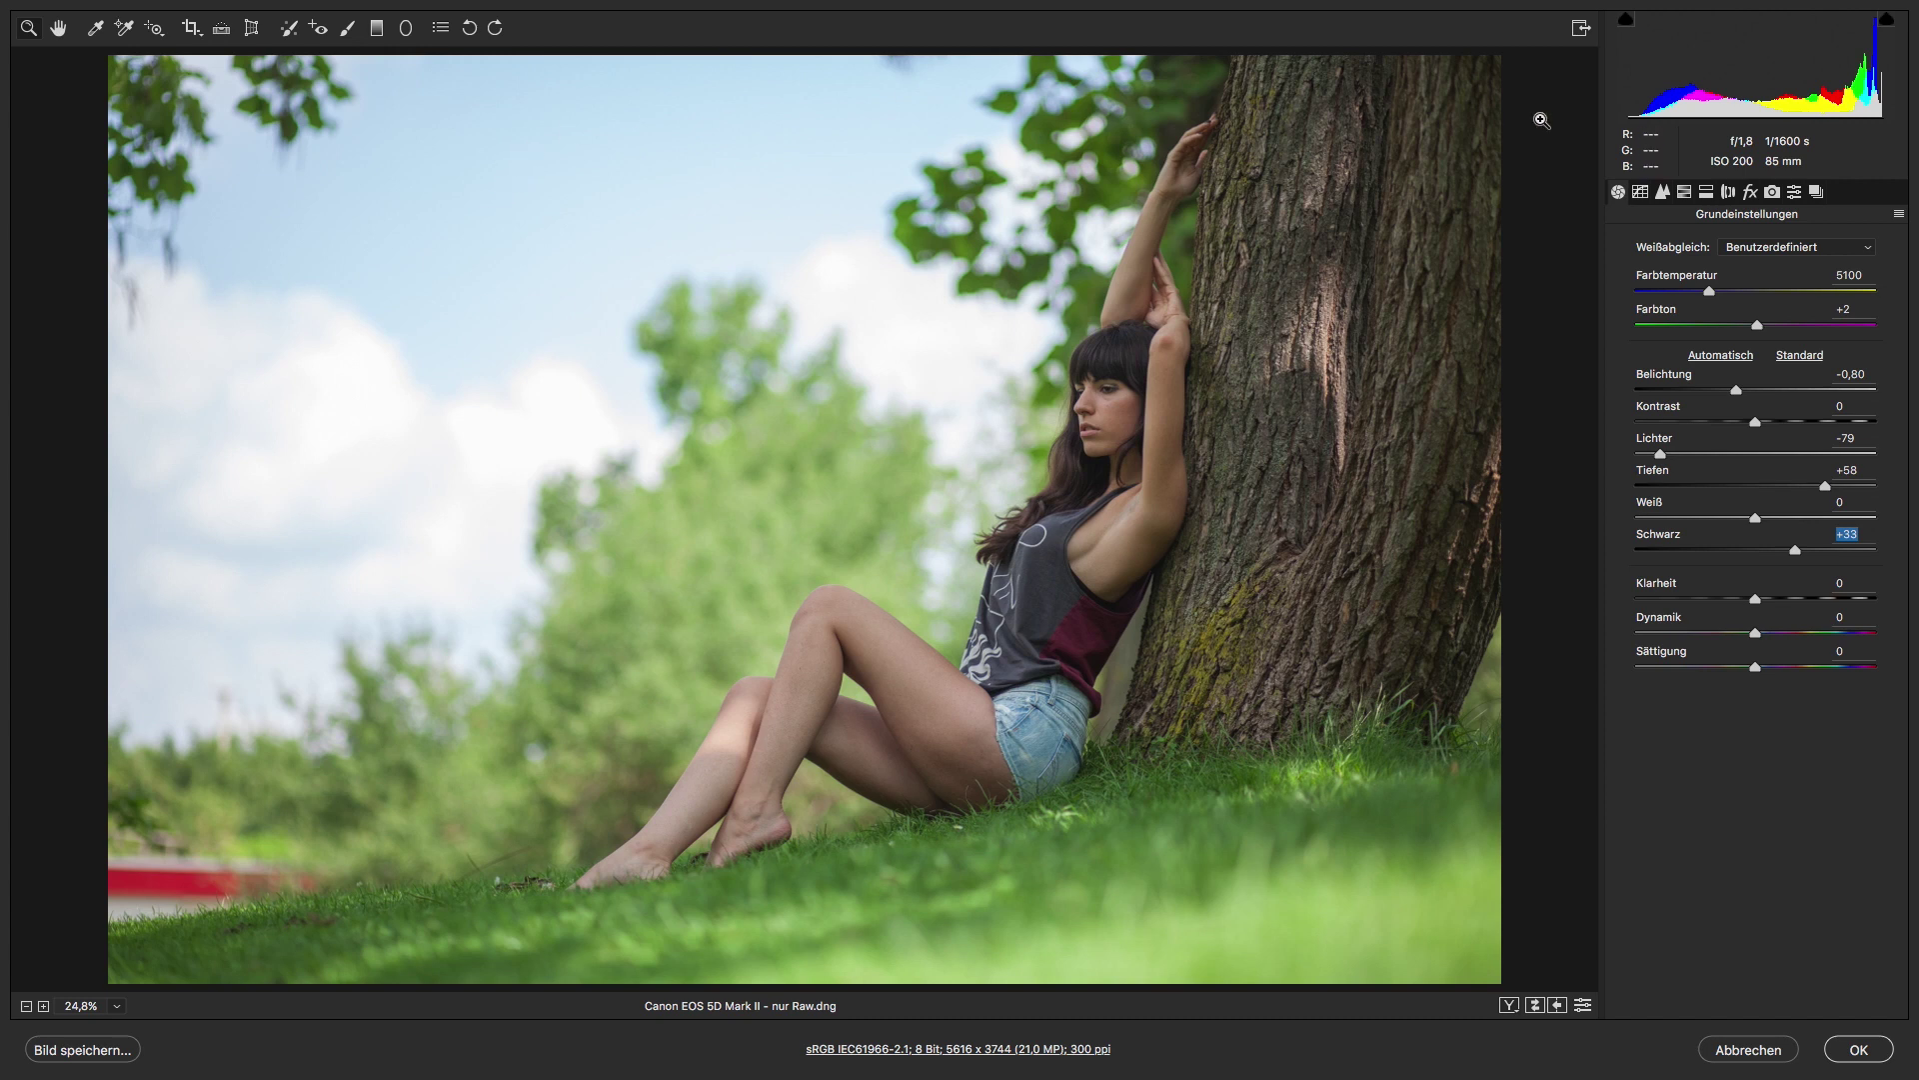
- Draw a graduated filter over the sky from the top left, lowering its exposure and cooling its temperature
{"action": "left_click", "coordinate": [376, 27]}
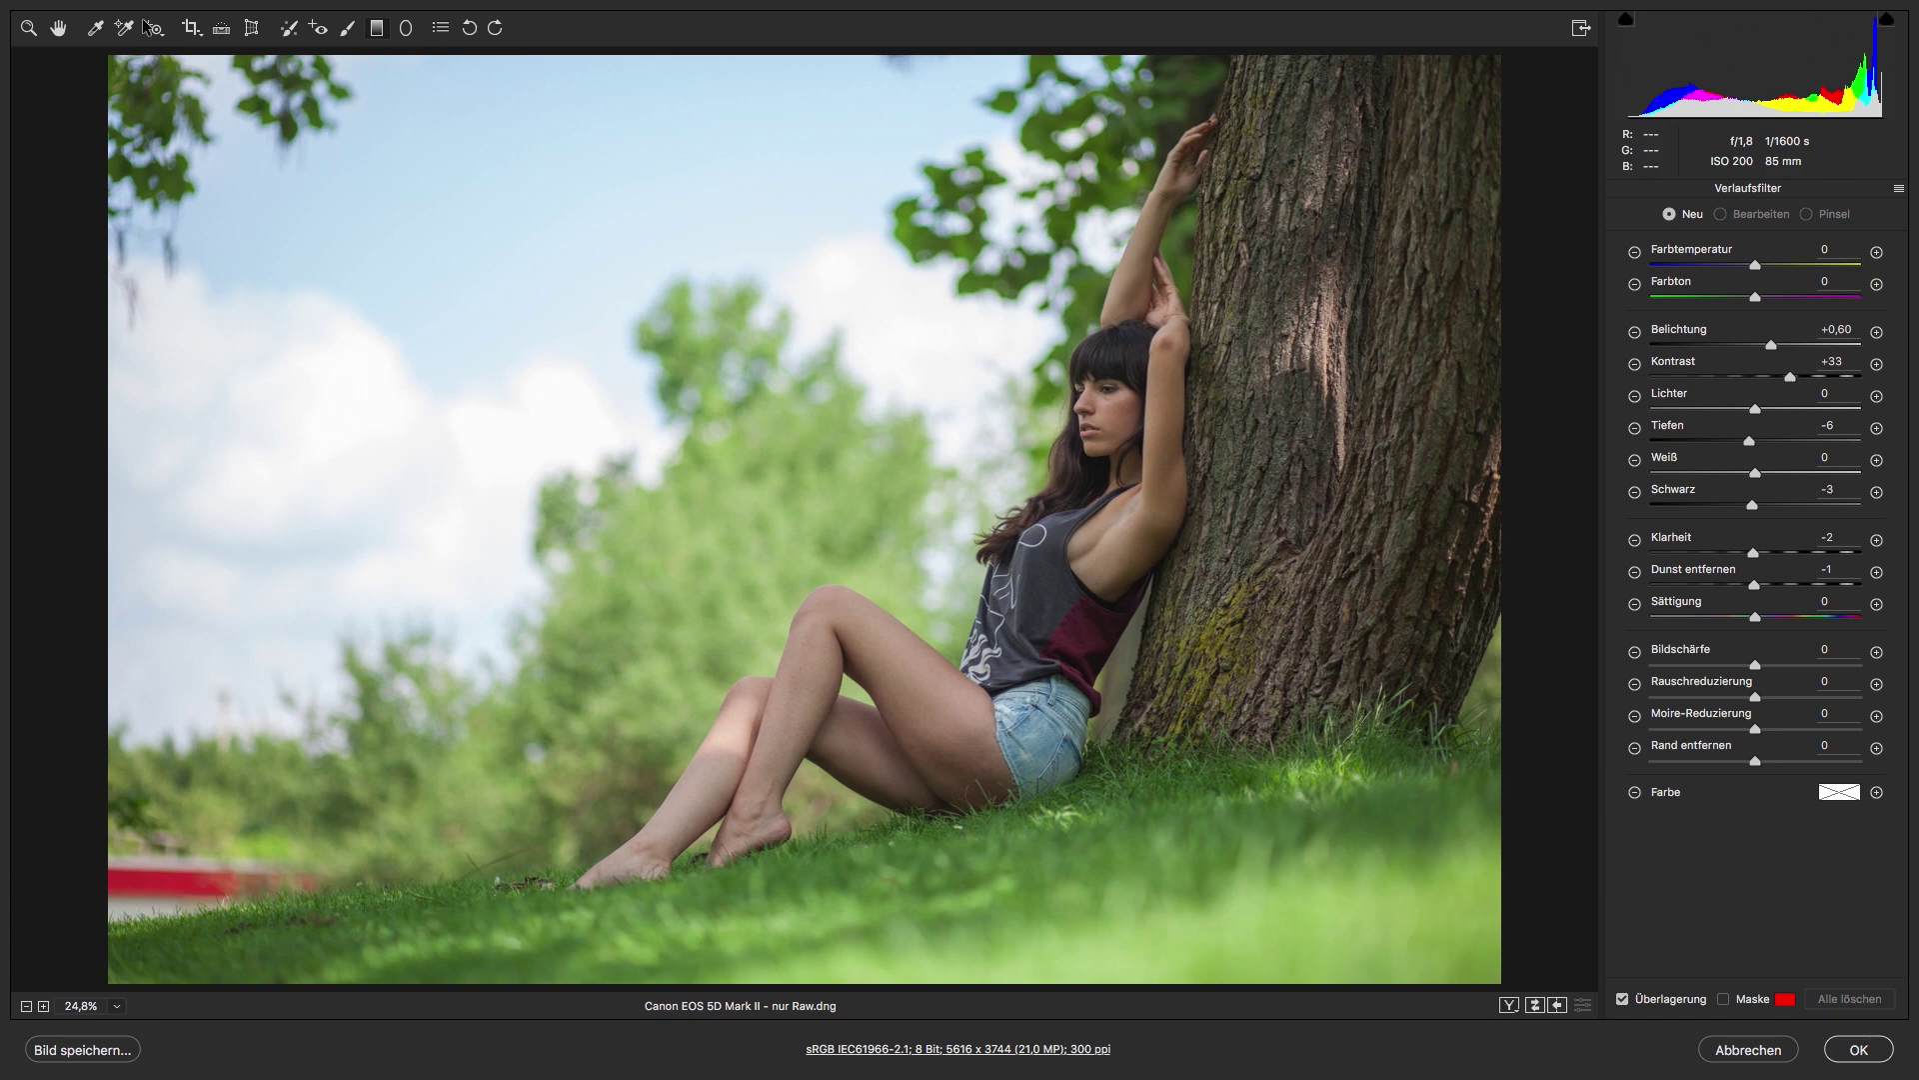
{"action": "left_click_drag", "start_coordinate": [84, 53], "coordinate": [1011, 702]}
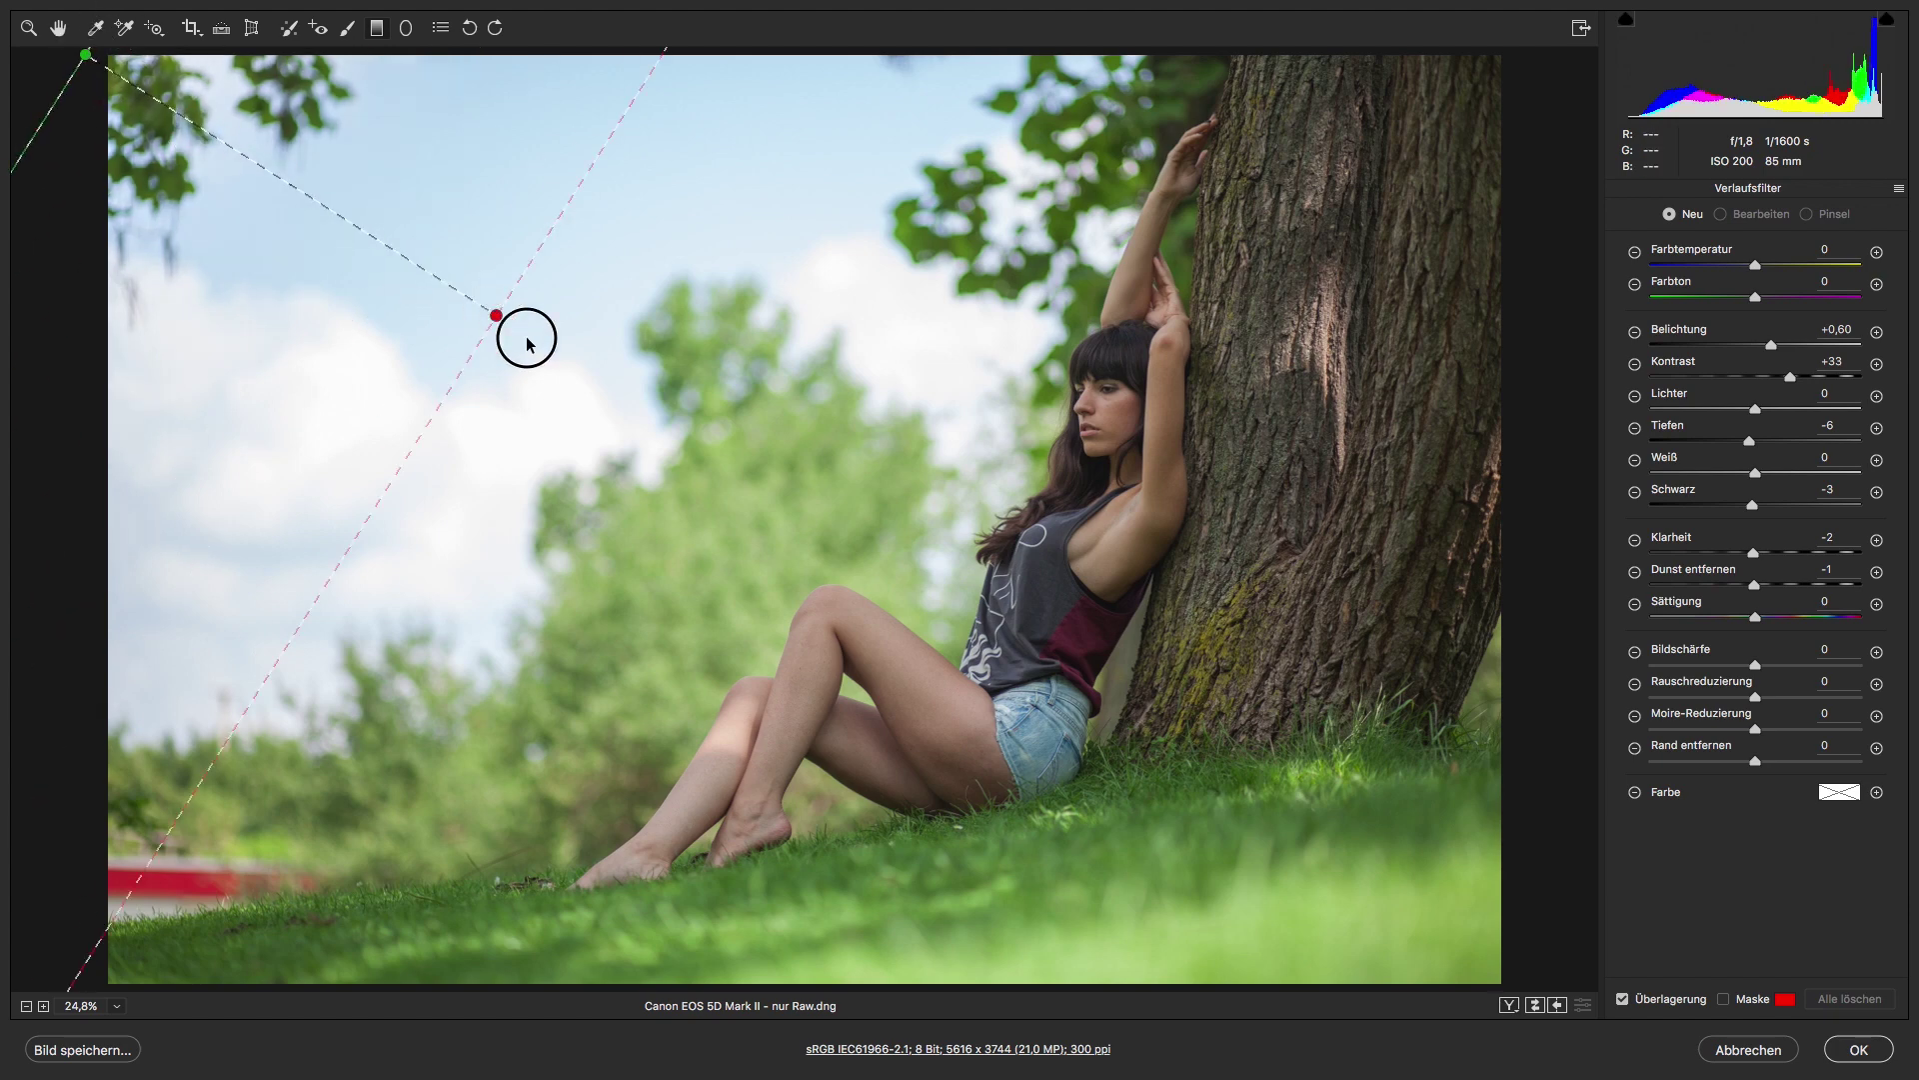
{"action": "left_click_drag", "start_coordinate": [1012, 702], "coordinate": [1000, 725]}
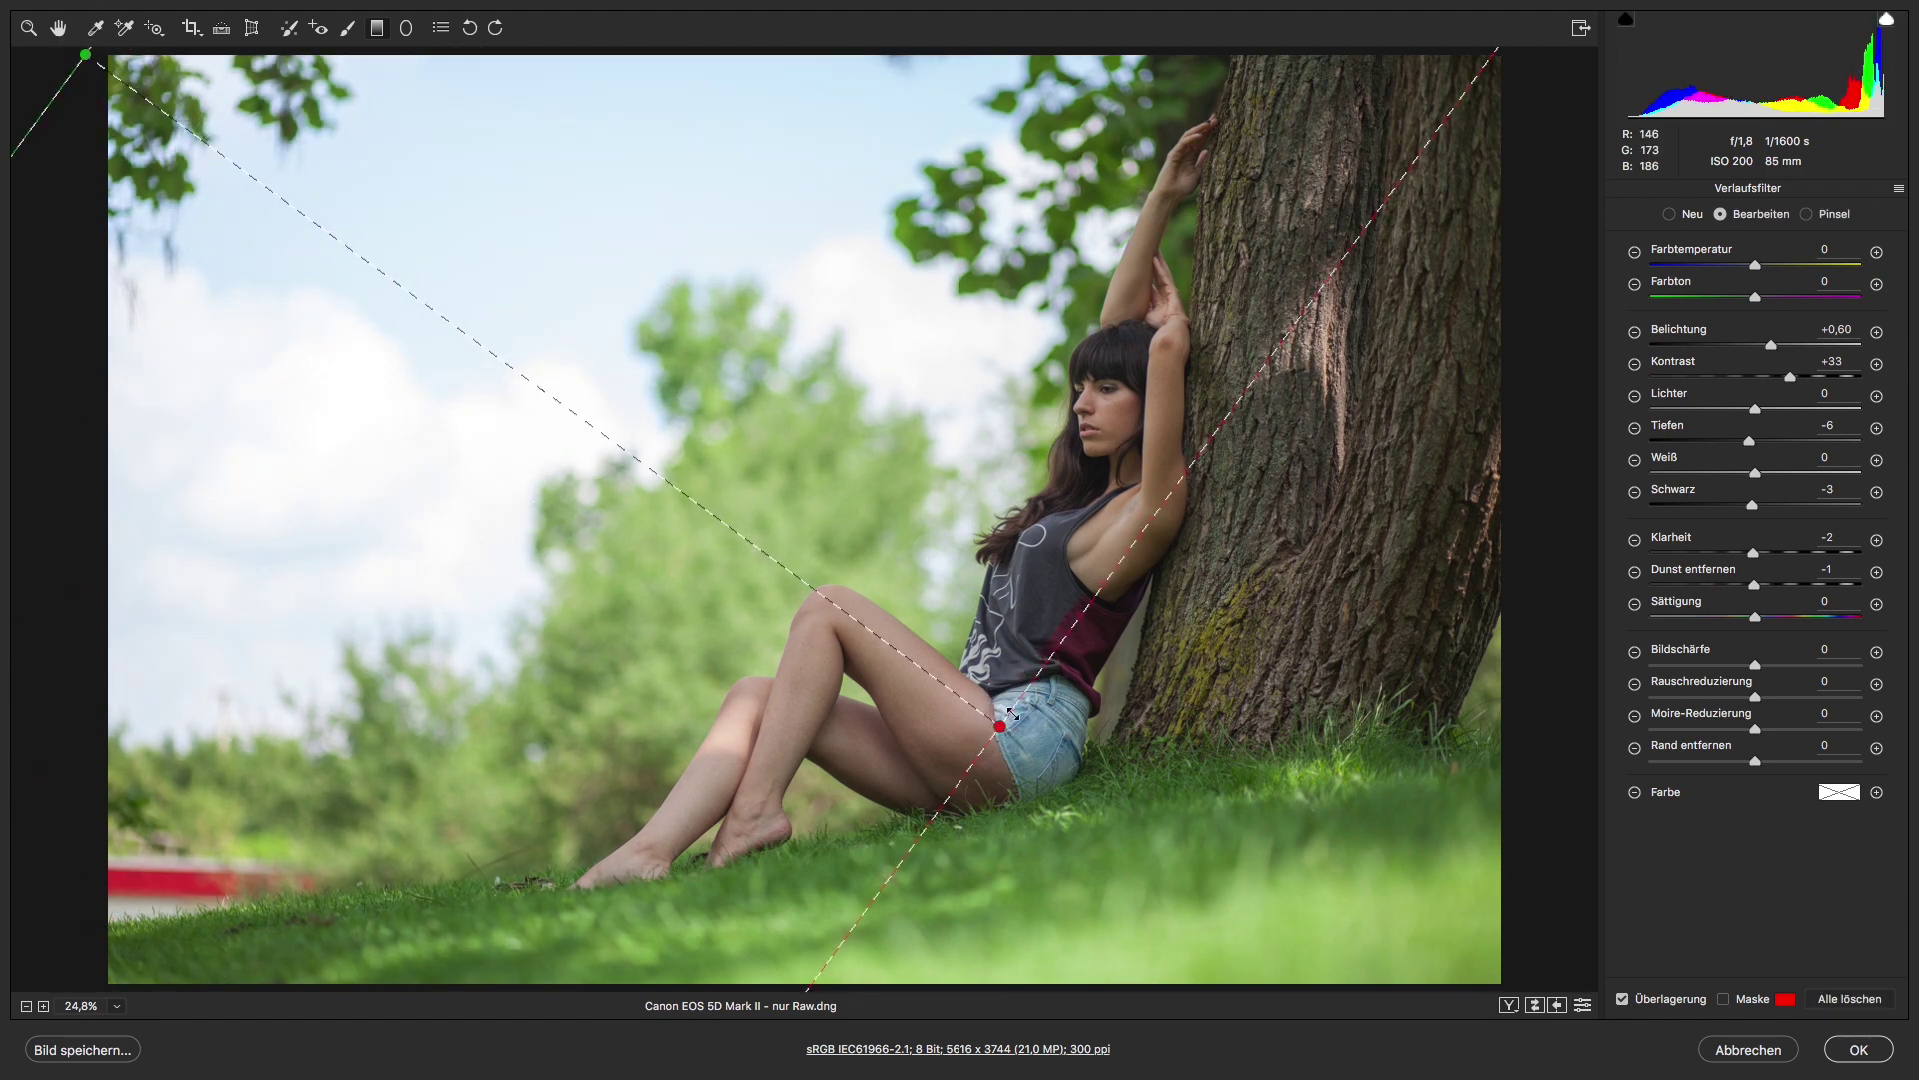
{"action": "double_click", "coordinate": [1789, 377]}
{"action": "left_click_drag", "start_coordinate": [1768, 345], "coordinate": [1686, 343]}
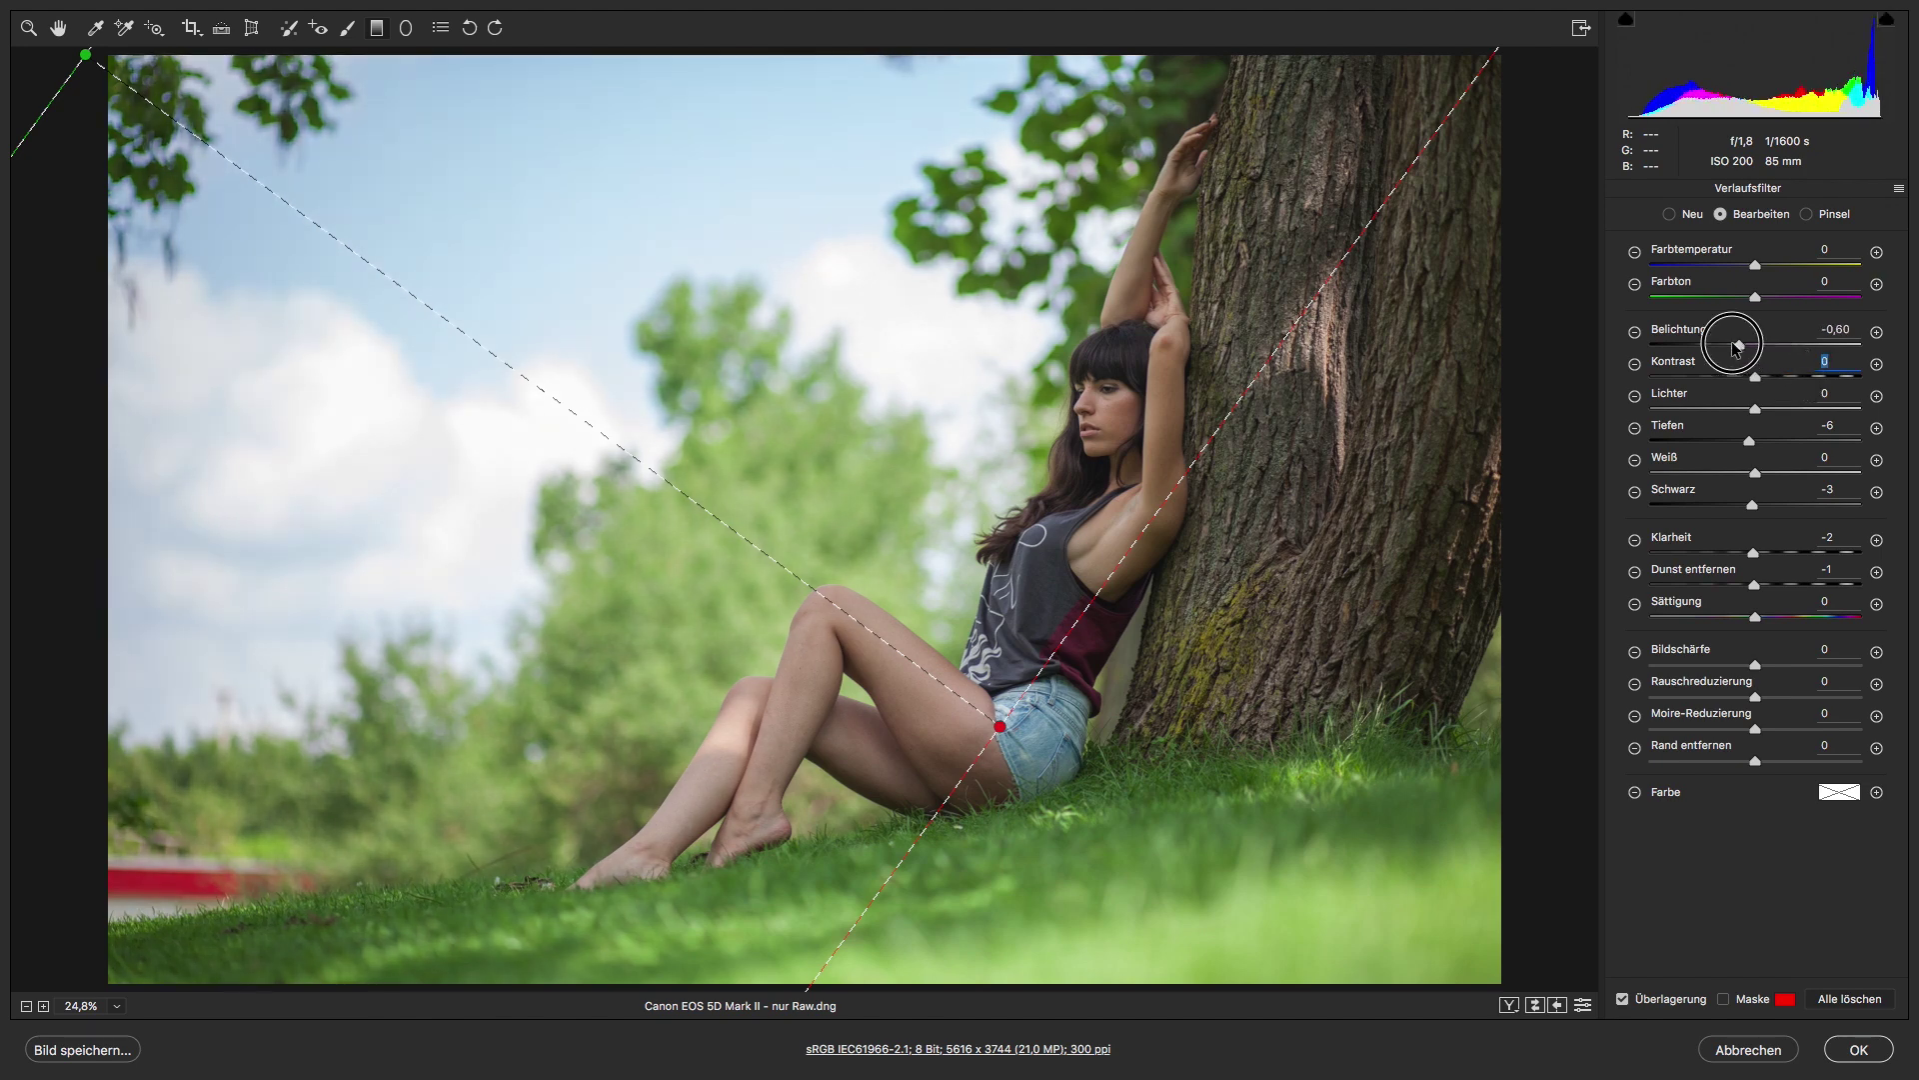
{"action": "left_click_drag", "start_coordinate": [1686, 344], "coordinate": [1713, 344]}
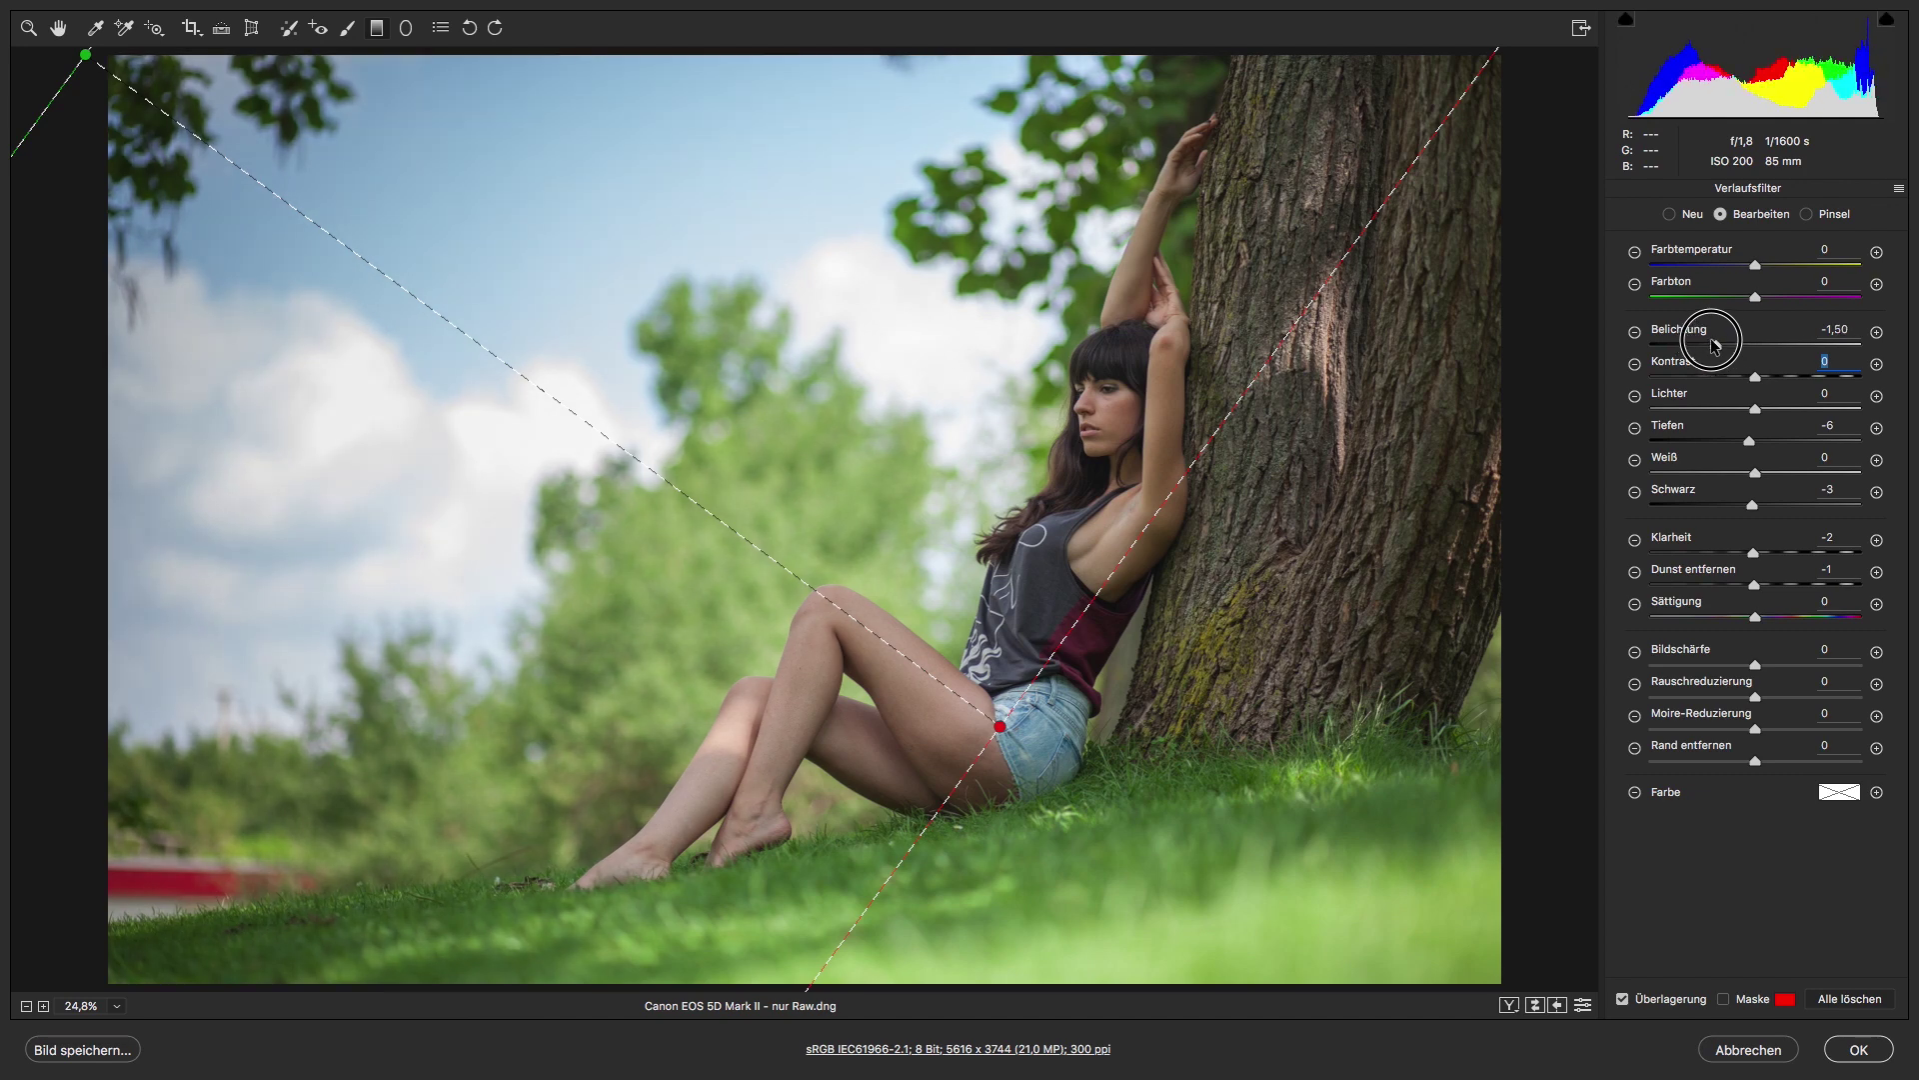
{"action": "left_click_drag", "start_coordinate": [999, 727], "coordinate": [952, 894]}
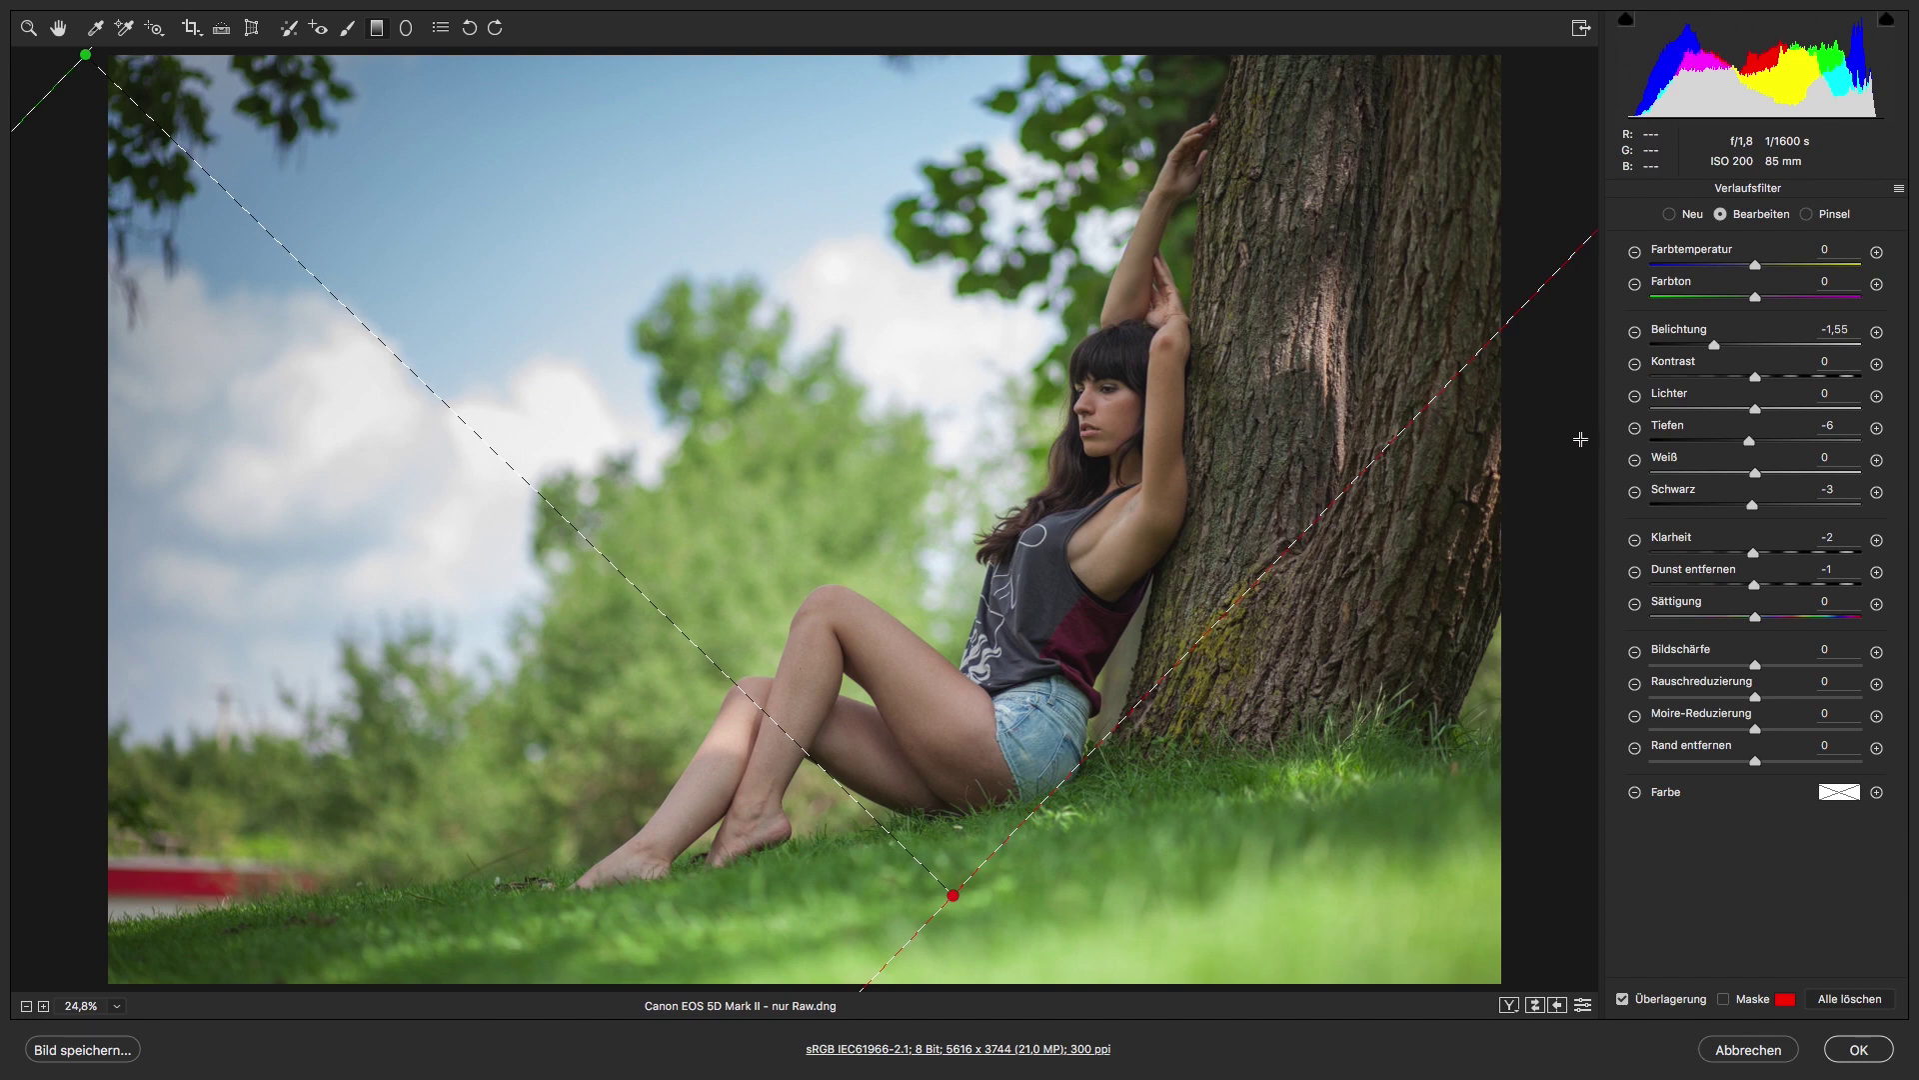
{"action": "mouse_move", "coordinate": [1757, 266]}
{"action": "left_mouse_down"}
{"action": "mouse_move", "coordinate": [1640, 263]}
{"action": "mouse_move", "coordinate": [1751, 263]}
{"action": "mouse_move", "coordinate": [1691, 264]}
{"action": "left_mouse_up"}
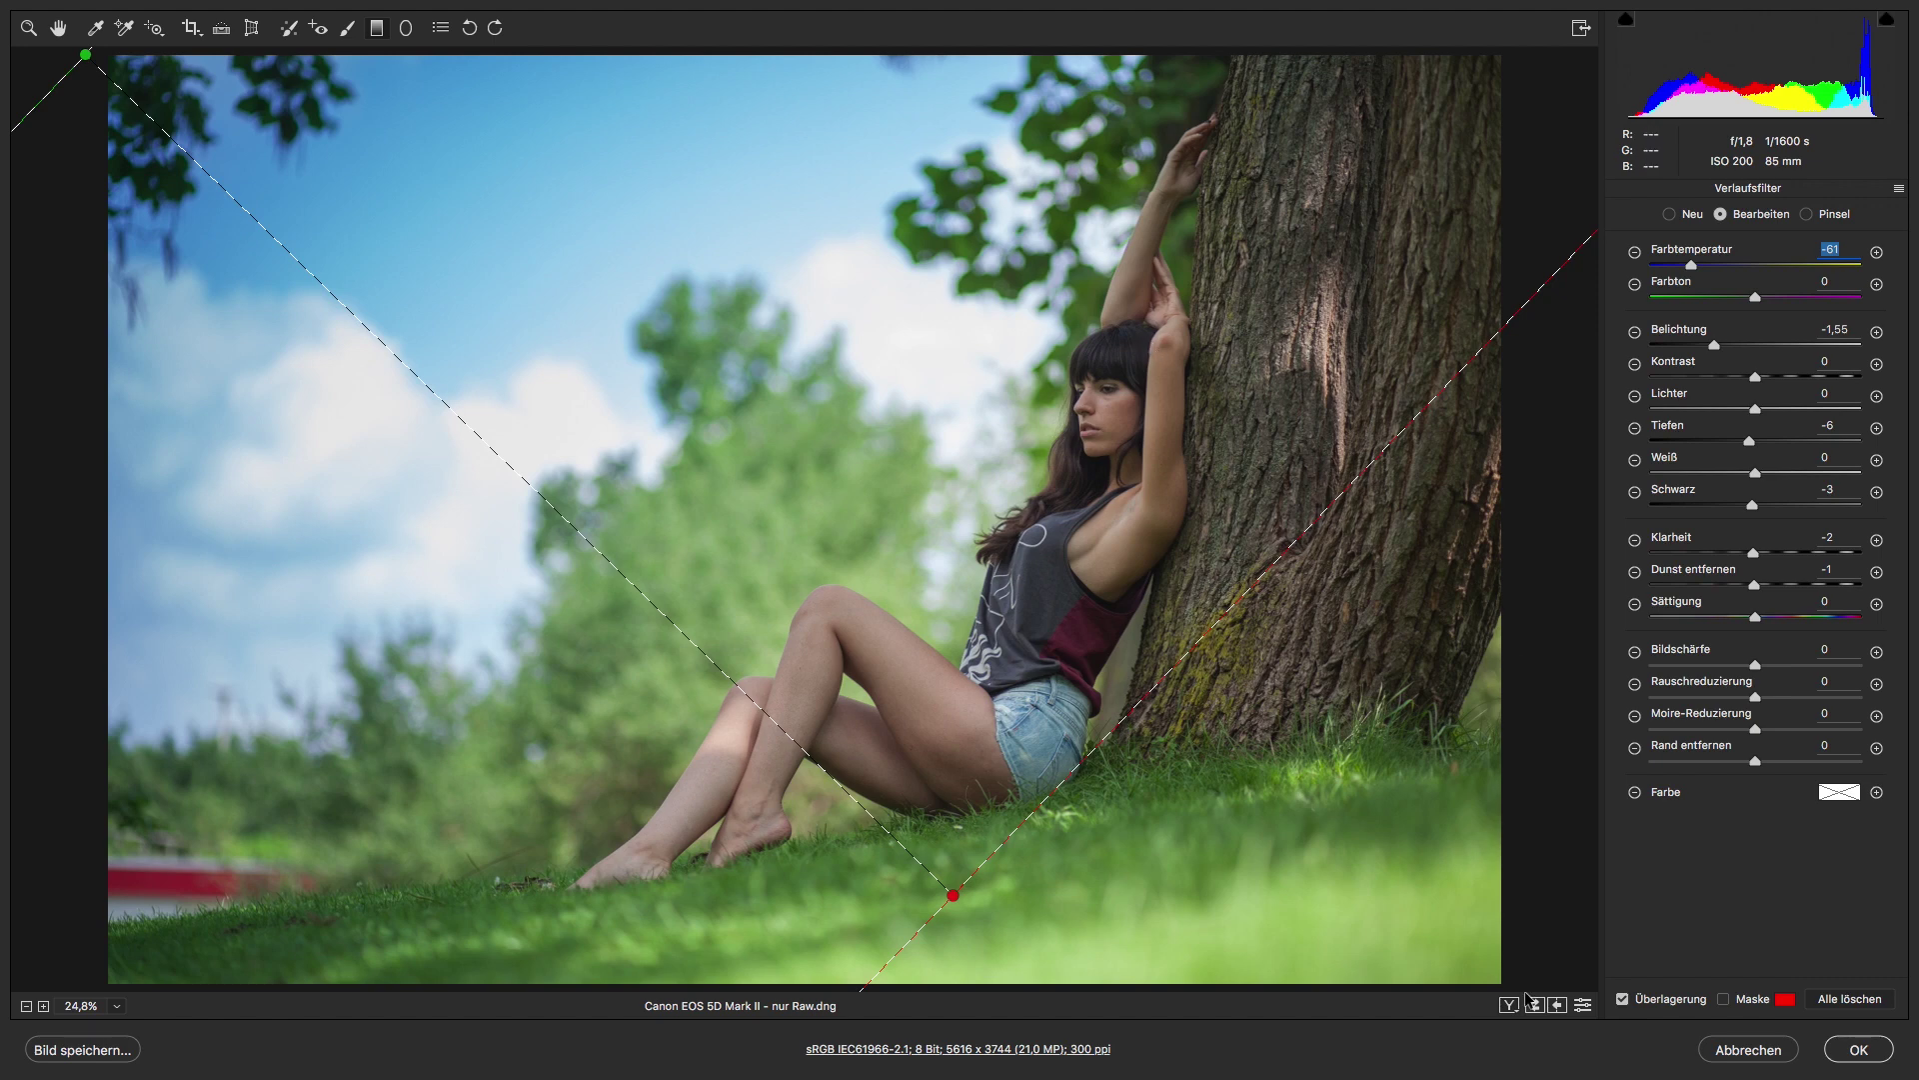
- Add a second gradient from the bottom right with temperature +11, tint -12 and exposure +0,10
{"action": "mouse_move", "coordinate": [1566, 979]}
{"action": "left_mouse_down"}
{"action": "mouse_move", "coordinate": [1192, 400]}
{"action": "mouse_move", "coordinate": [1041, 258]}
{"action": "left_mouse_up"}
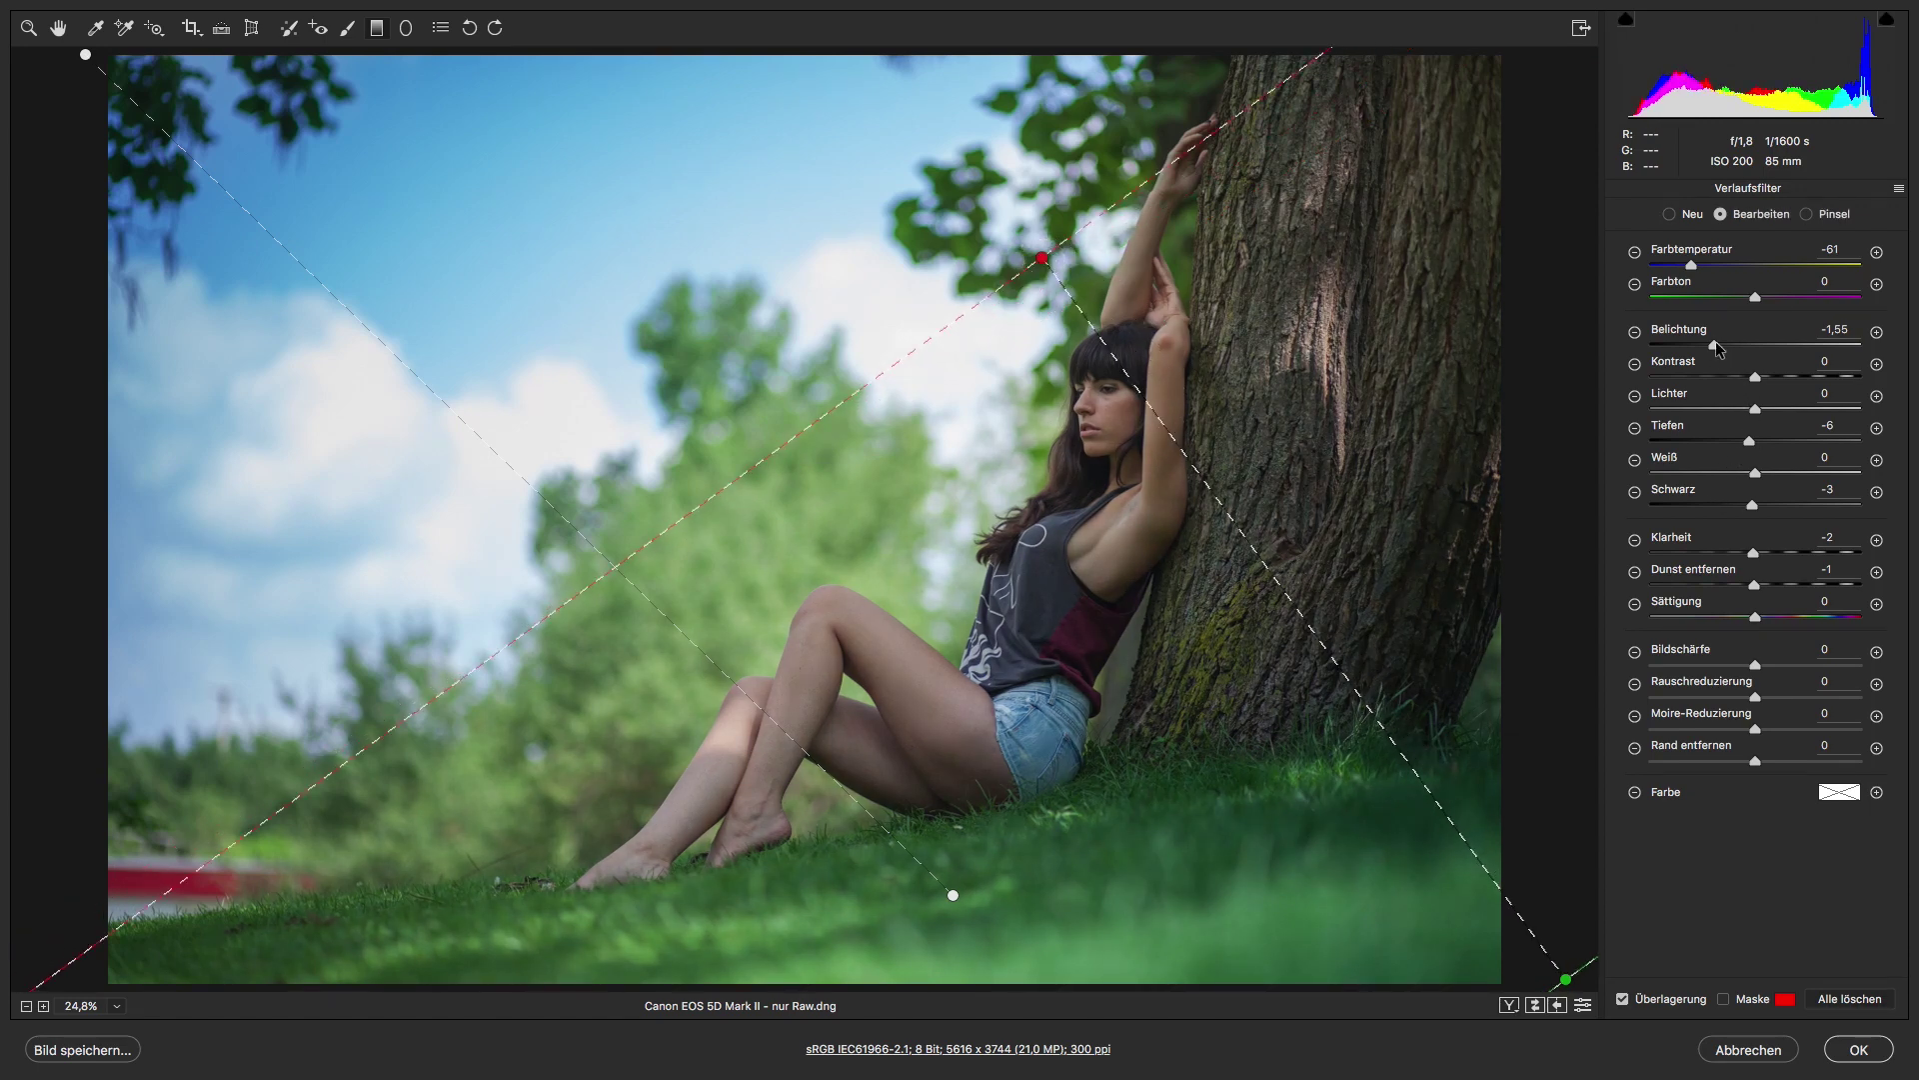
{"action": "double_click", "coordinate": [1692, 265]}
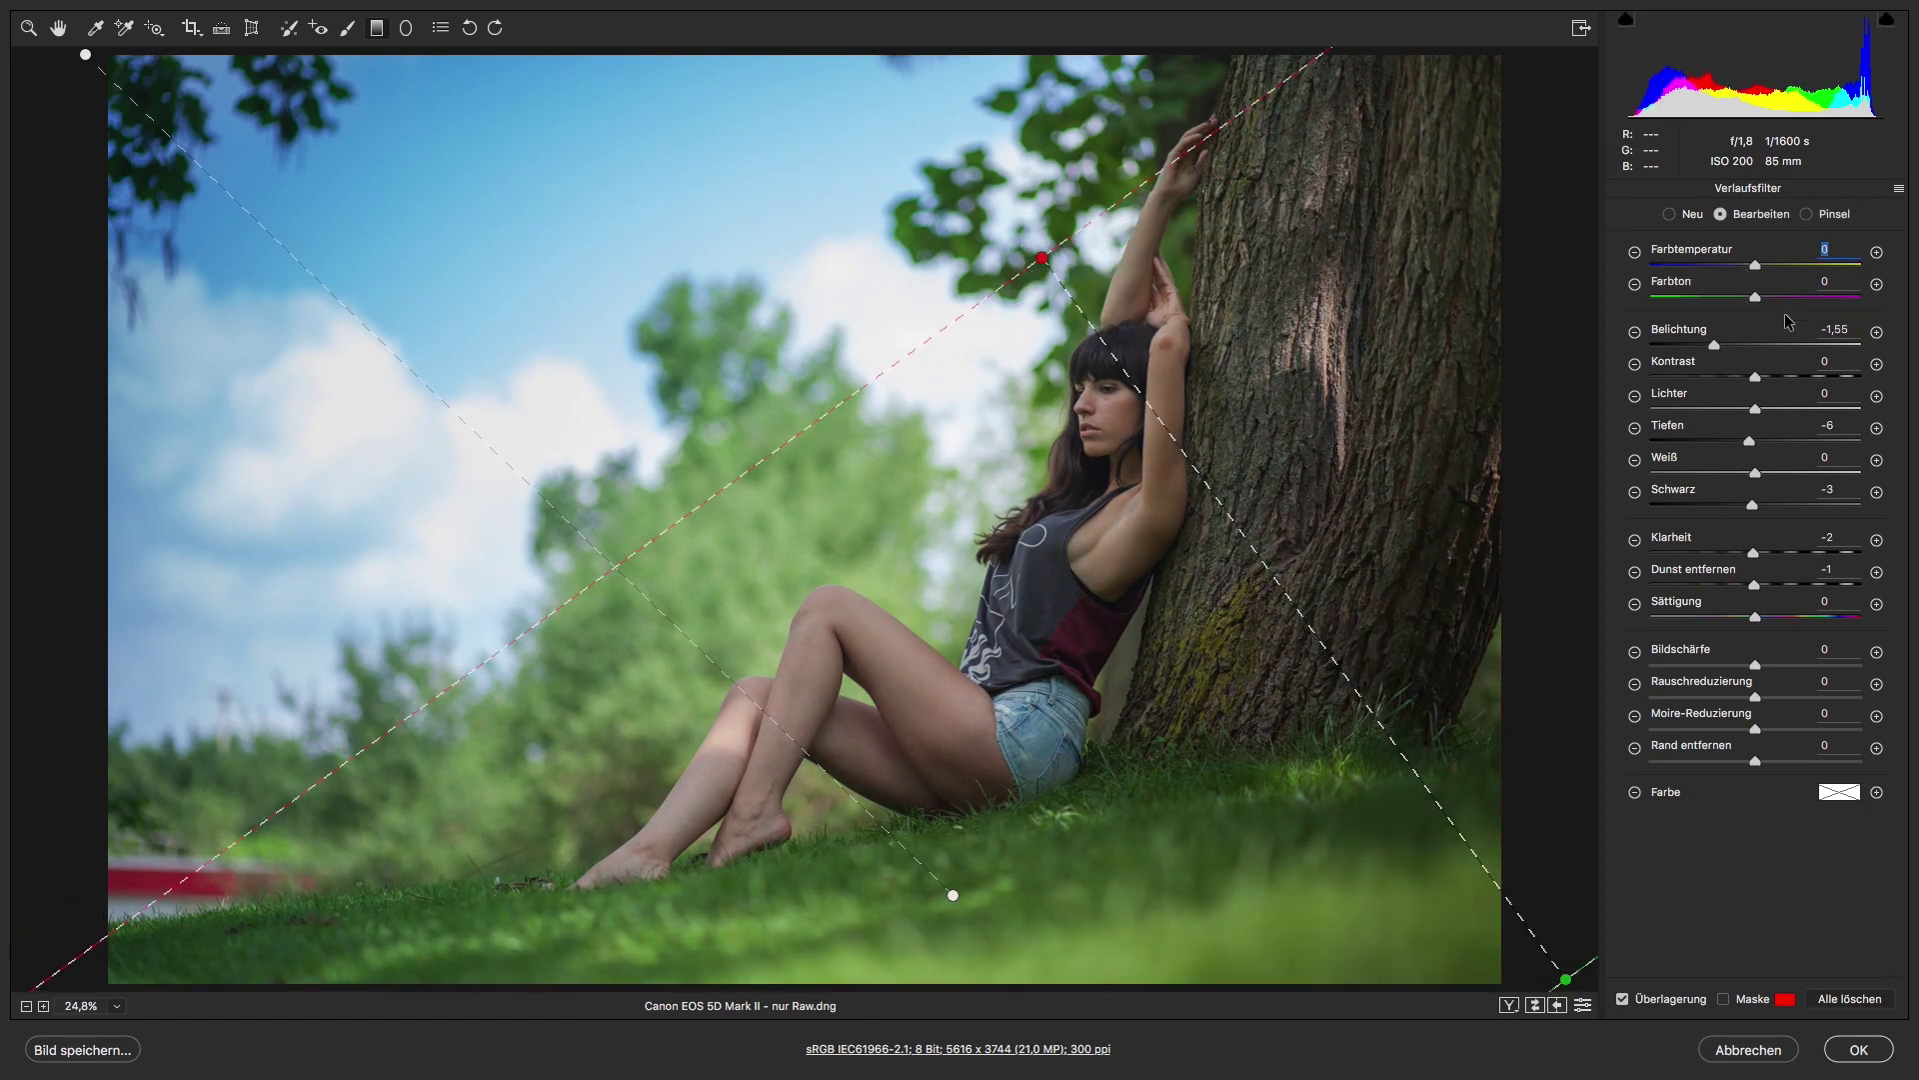
{"action": "left_click_drag", "start_coordinate": [1721, 346], "coordinate": [1757, 346]}
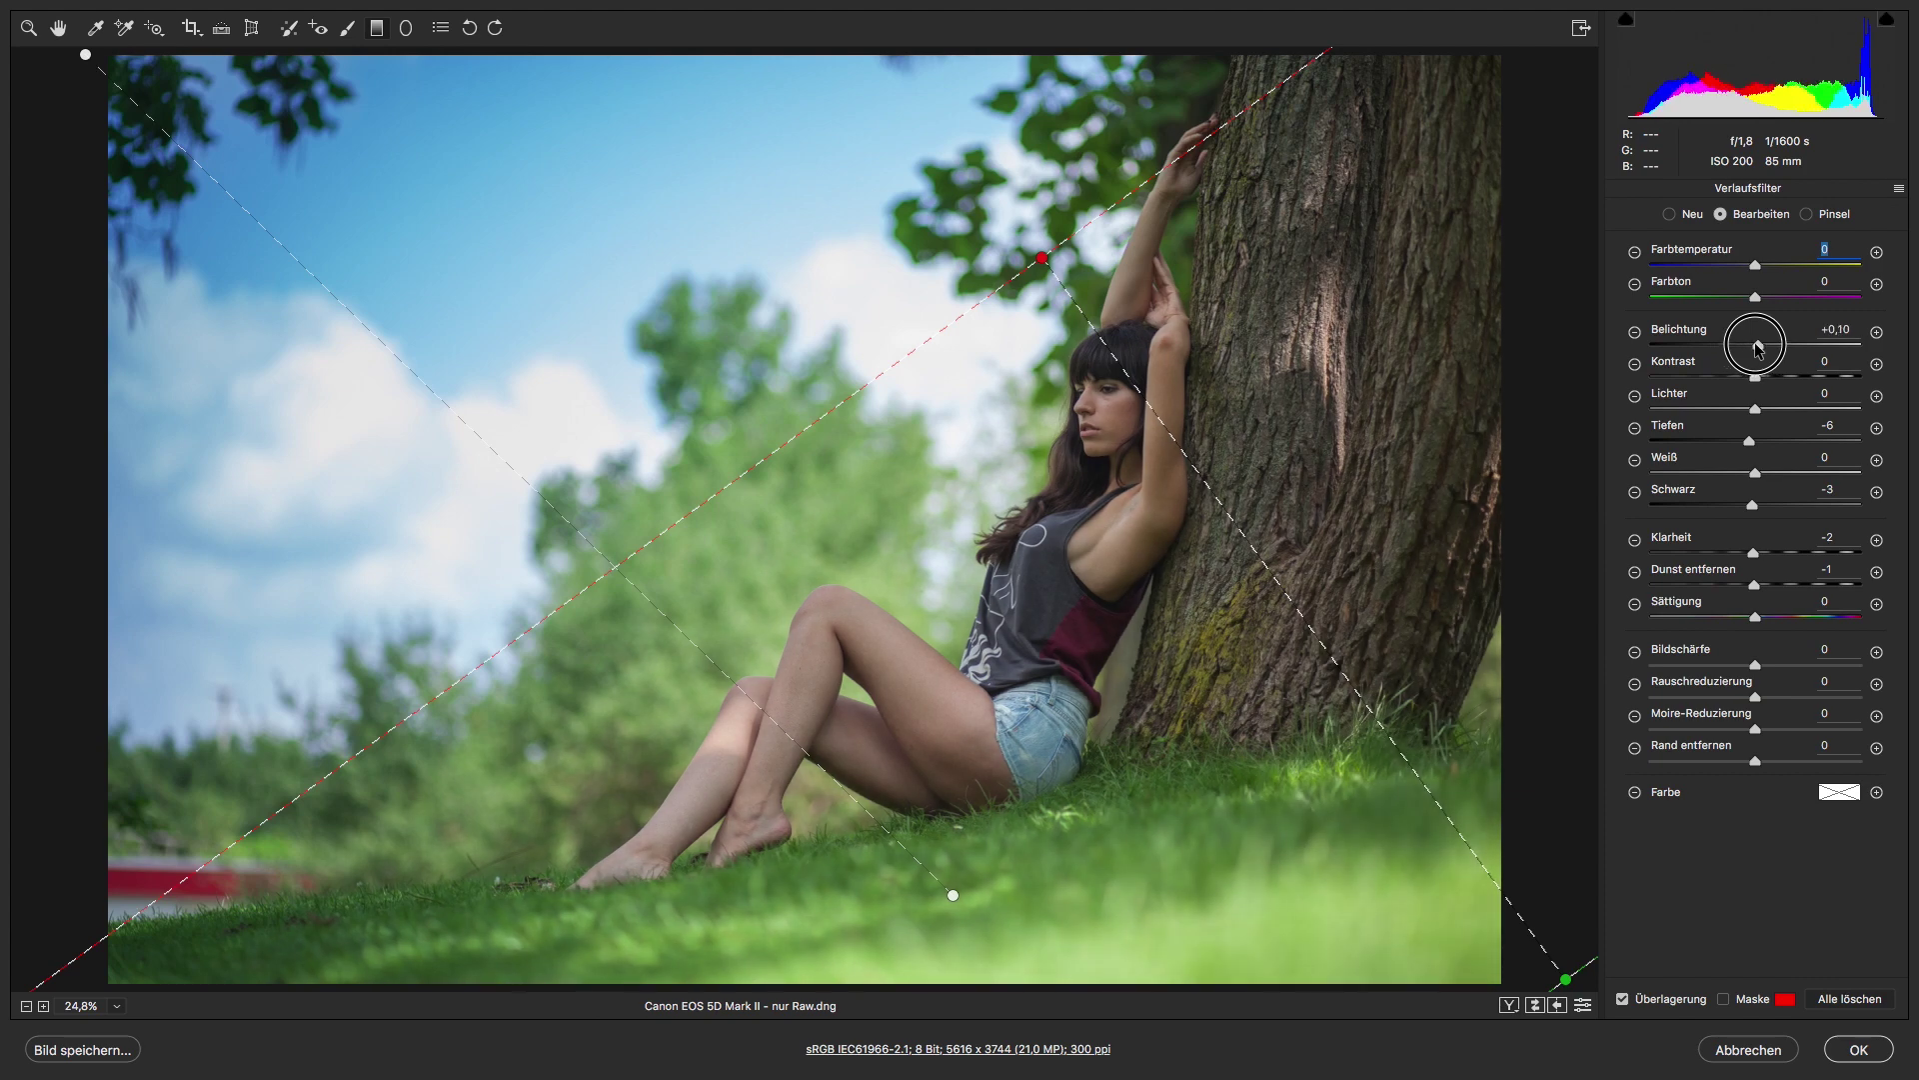
{"action": "mouse_move", "coordinate": [1756, 265]}
{"action": "left_mouse_down"}
{"action": "mouse_move", "coordinate": [1777, 265]}
{"action": "mouse_move", "coordinate": [1743, 297]}
{"action": "left_mouse_up"}
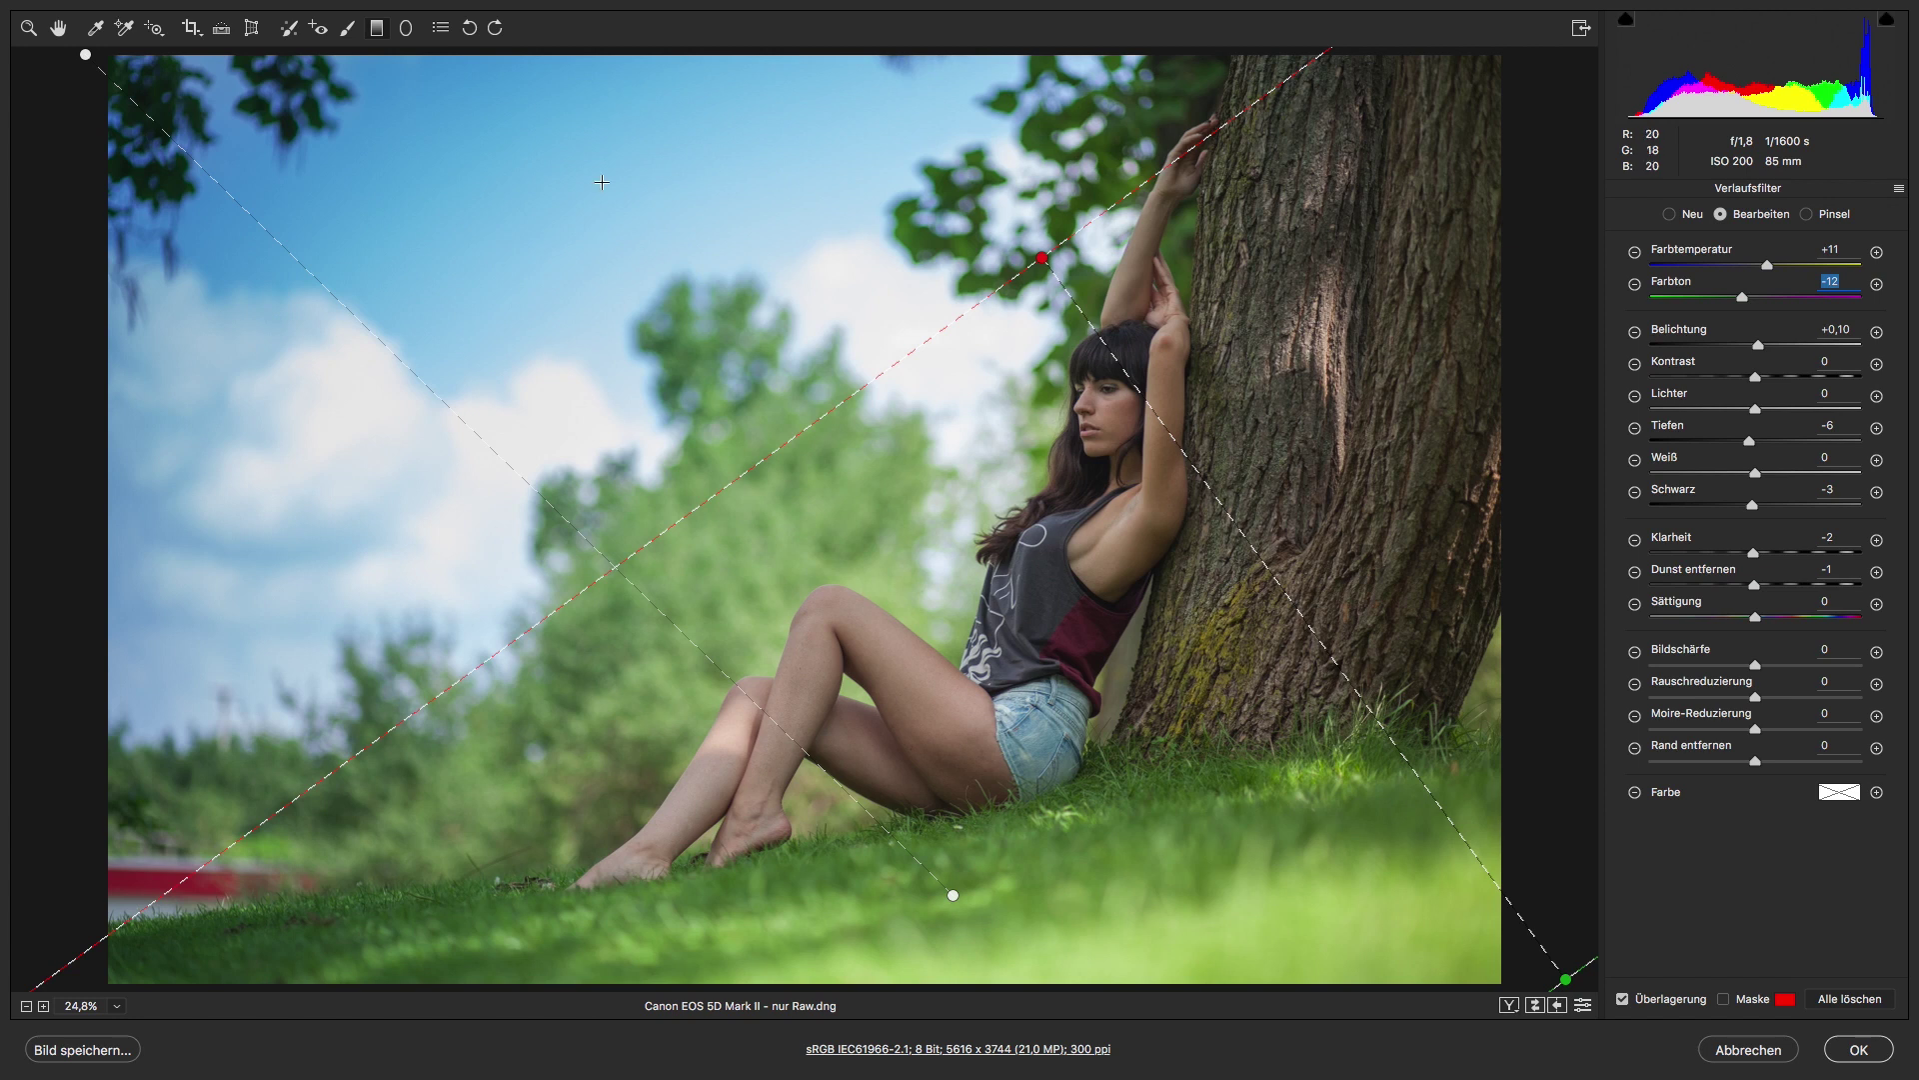
{"action": "left_click", "coordinate": [58, 28]}
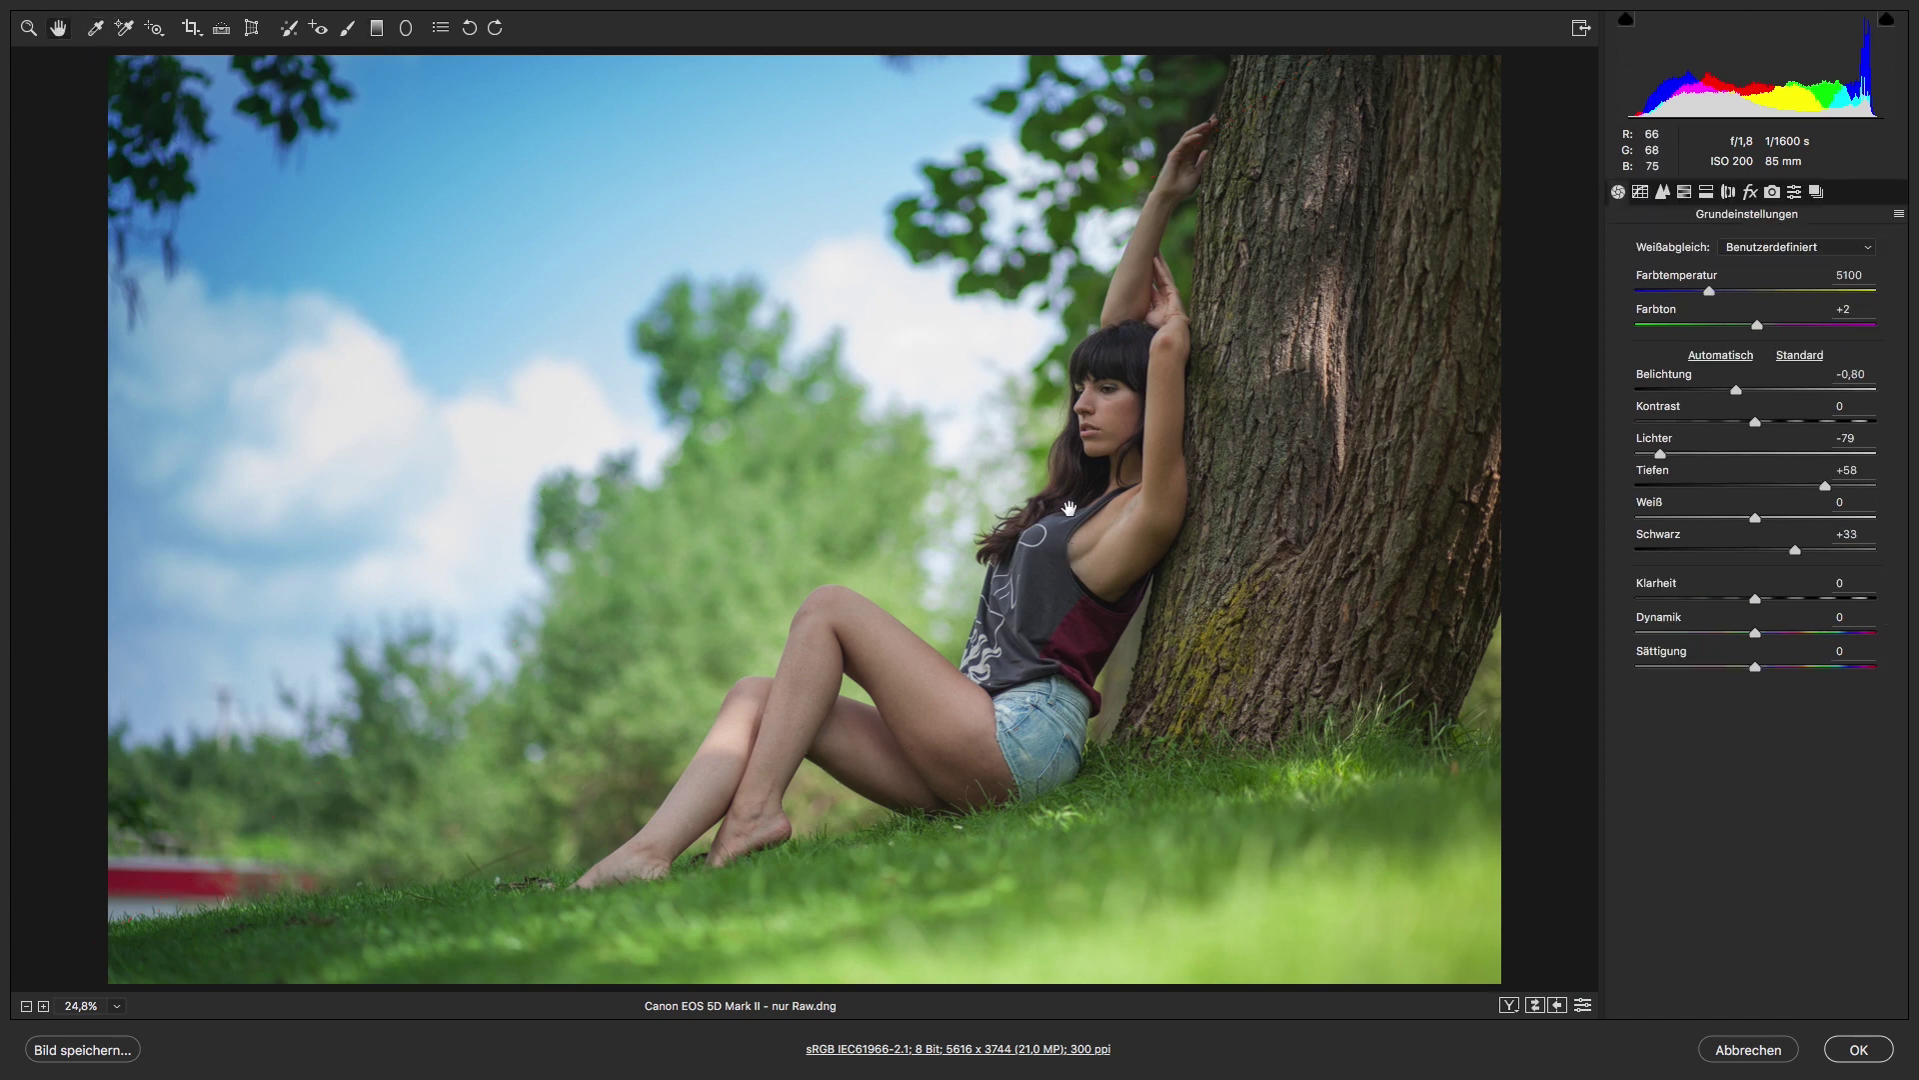
{"action": "left_click", "coordinate": [407, 29]}
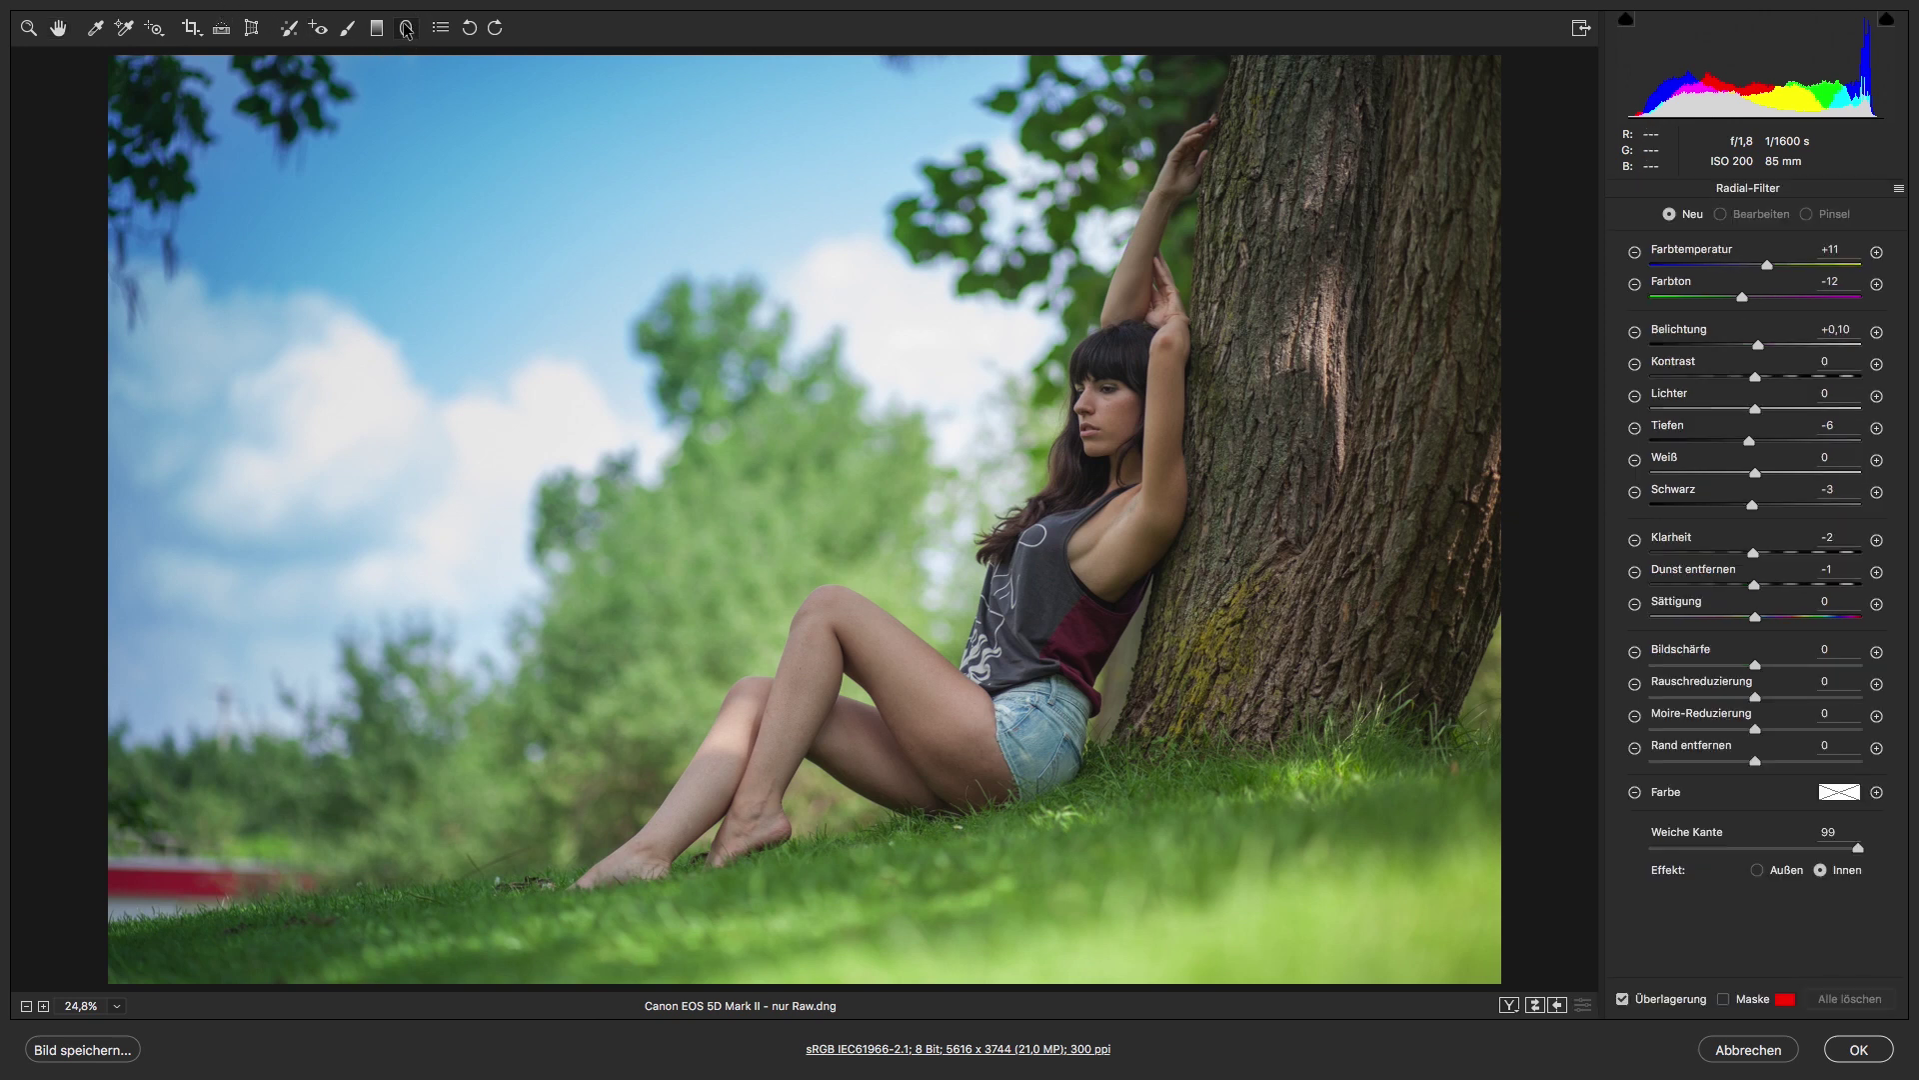
- Draw a radial filter around the woman with neutral temperature and tint and exposure +0,40
{"action": "left_click_drag", "start_coordinate": [1059, 555], "coordinate": [1264, 821]}
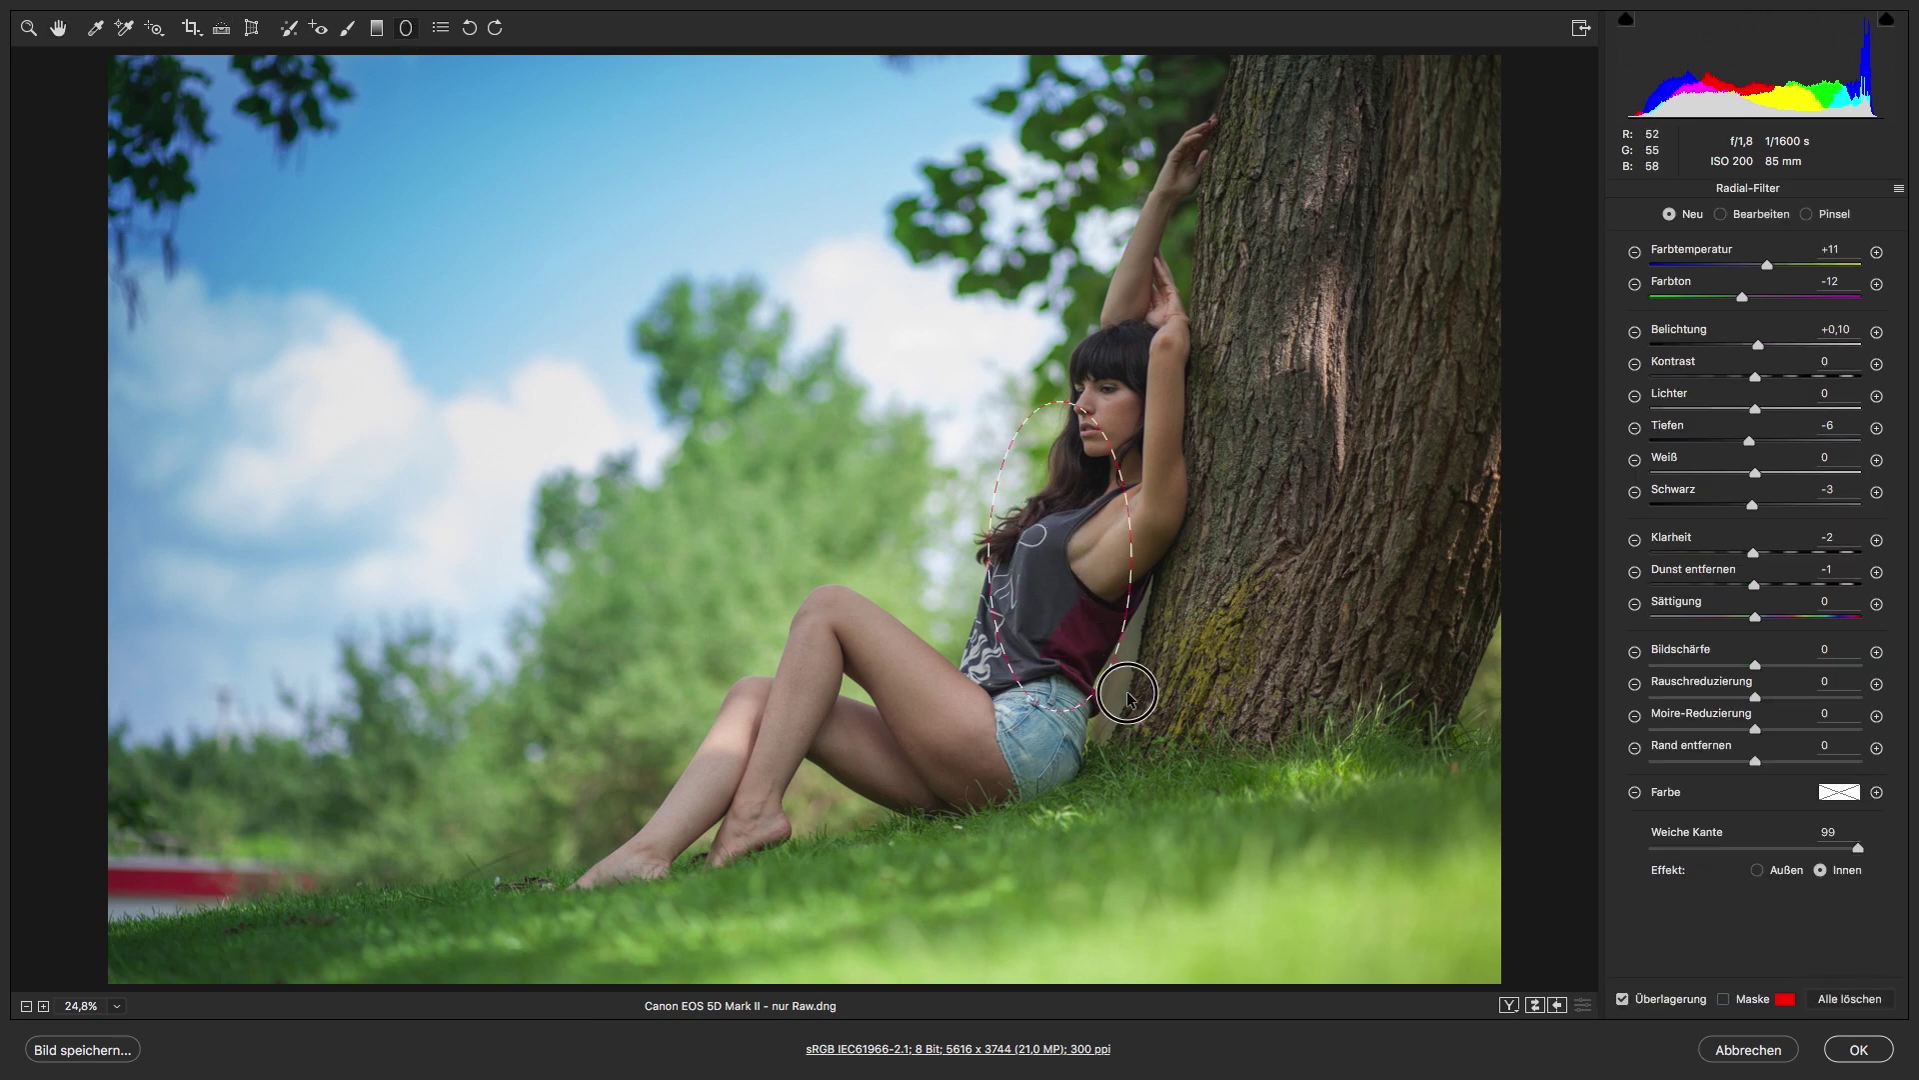
{"action": "left_click_drag", "start_coordinate": [1084, 577], "coordinate": [1123, 553]}
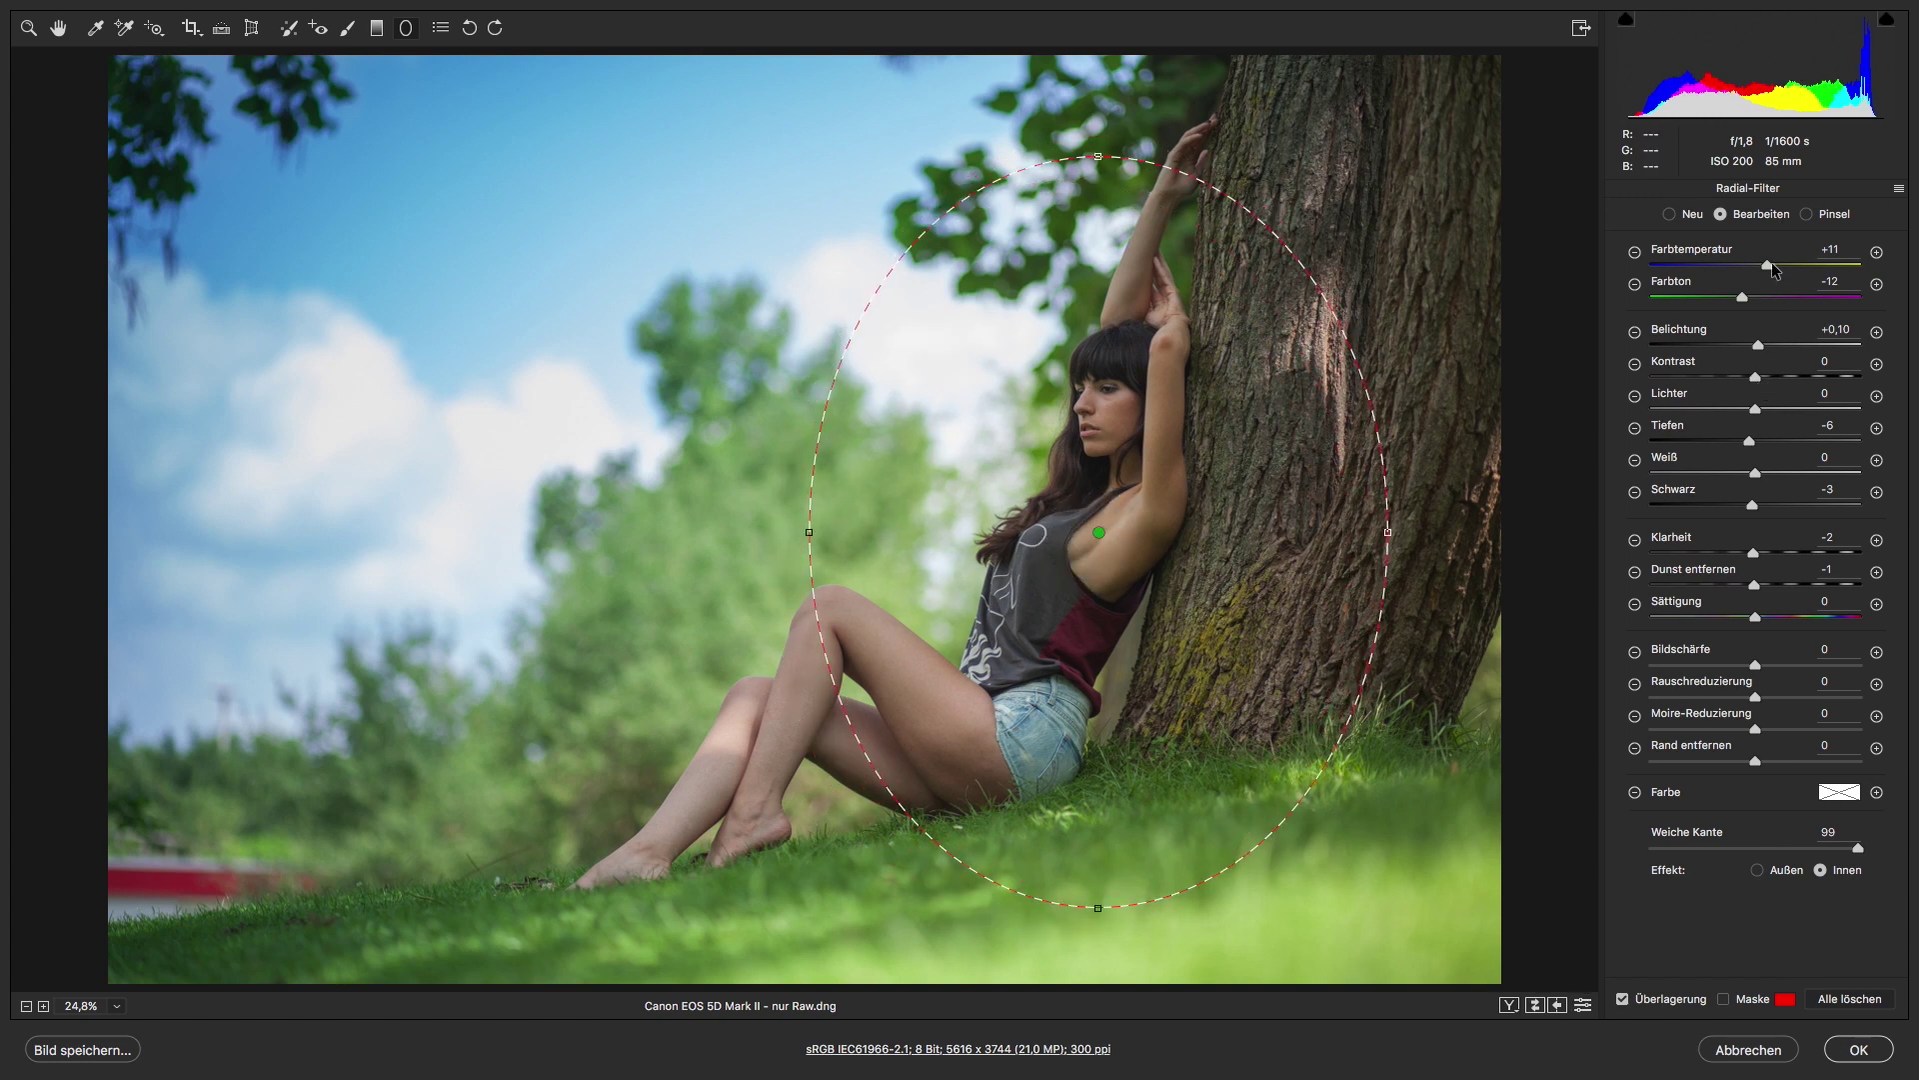
{"action": "double_click", "coordinate": [1766, 265]}
{"action": "double_click", "coordinate": [1742, 297]}
{"action": "mouse_move", "coordinate": [1757, 345]}
{"action": "left_mouse_down"}
{"action": "mouse_move", "coordinate": [1790, 345]}
{"action": "mouse_move", "coordinate": [1774, 345]}
{"action": "left_mouse_up"}
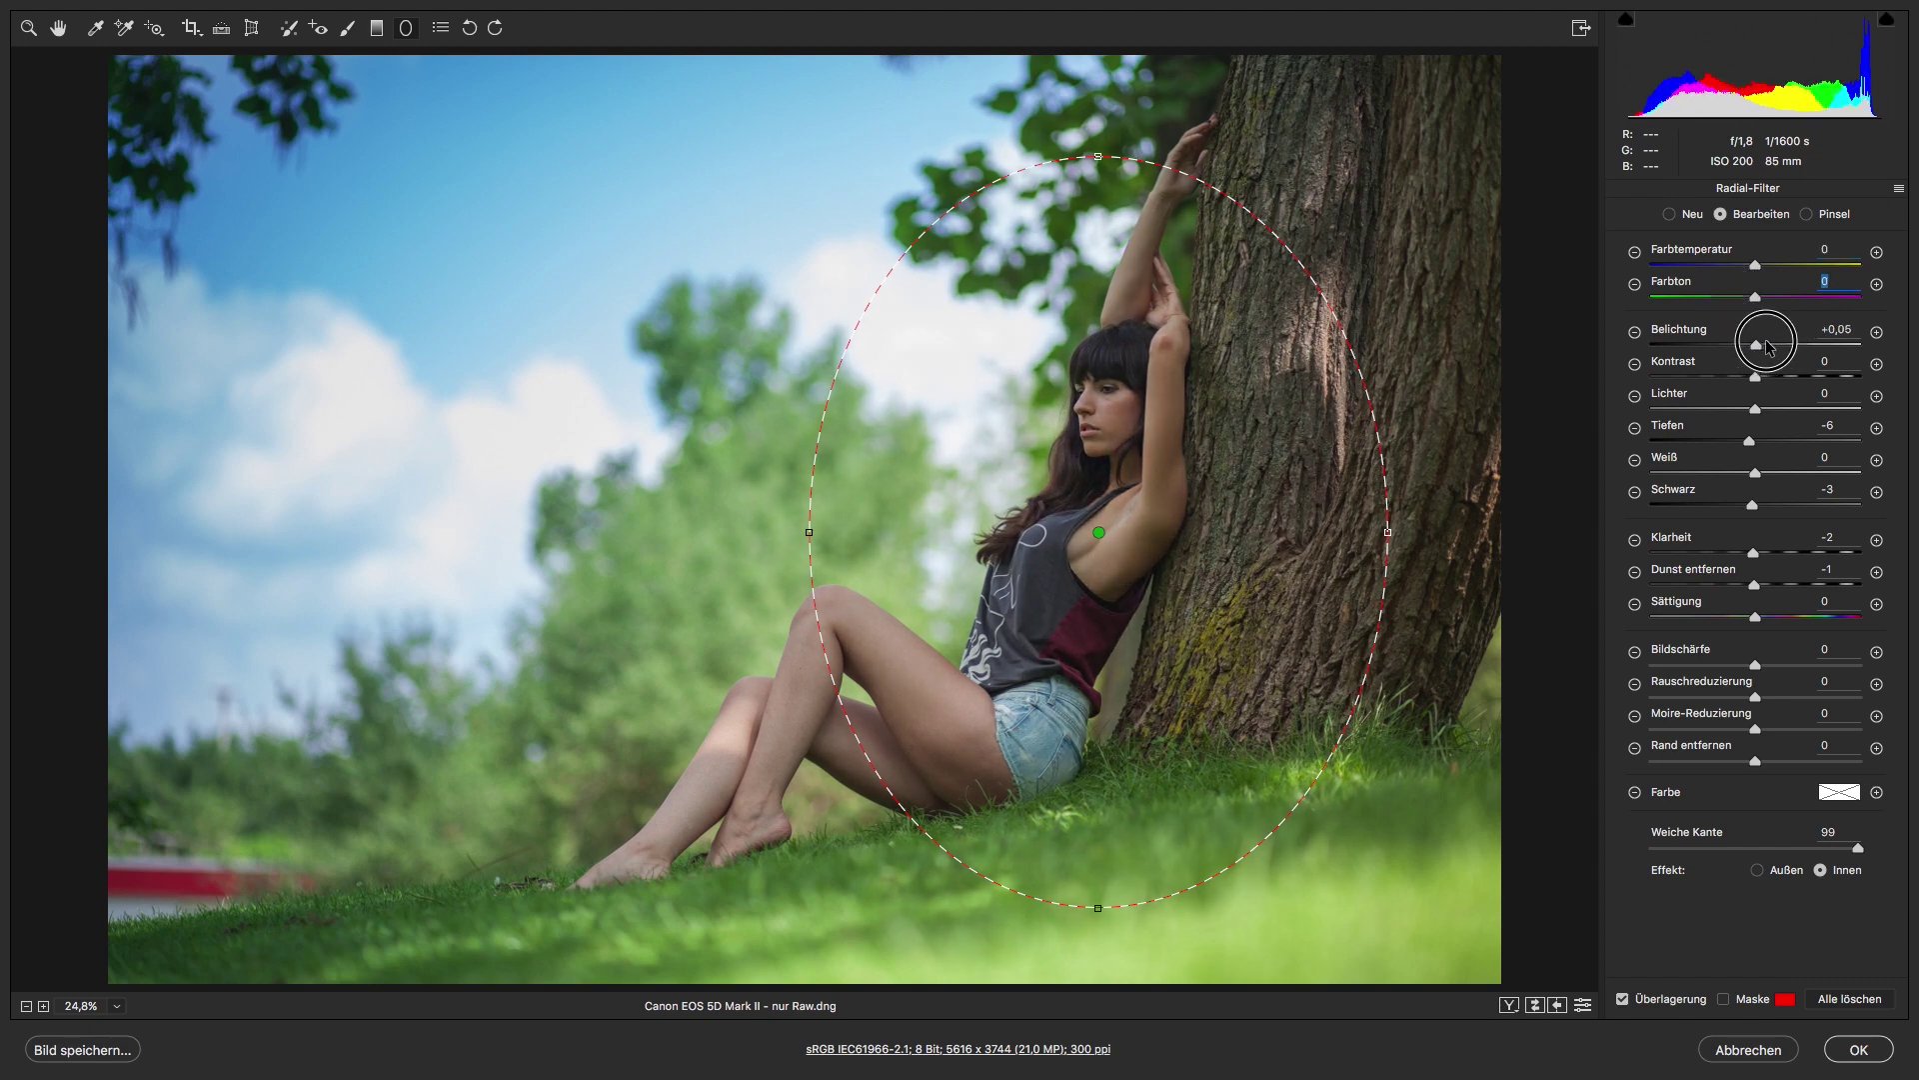
{"action": "left_click_drag", "start_coordinate": [1773, 345], "coordinate": [1764, 343]}
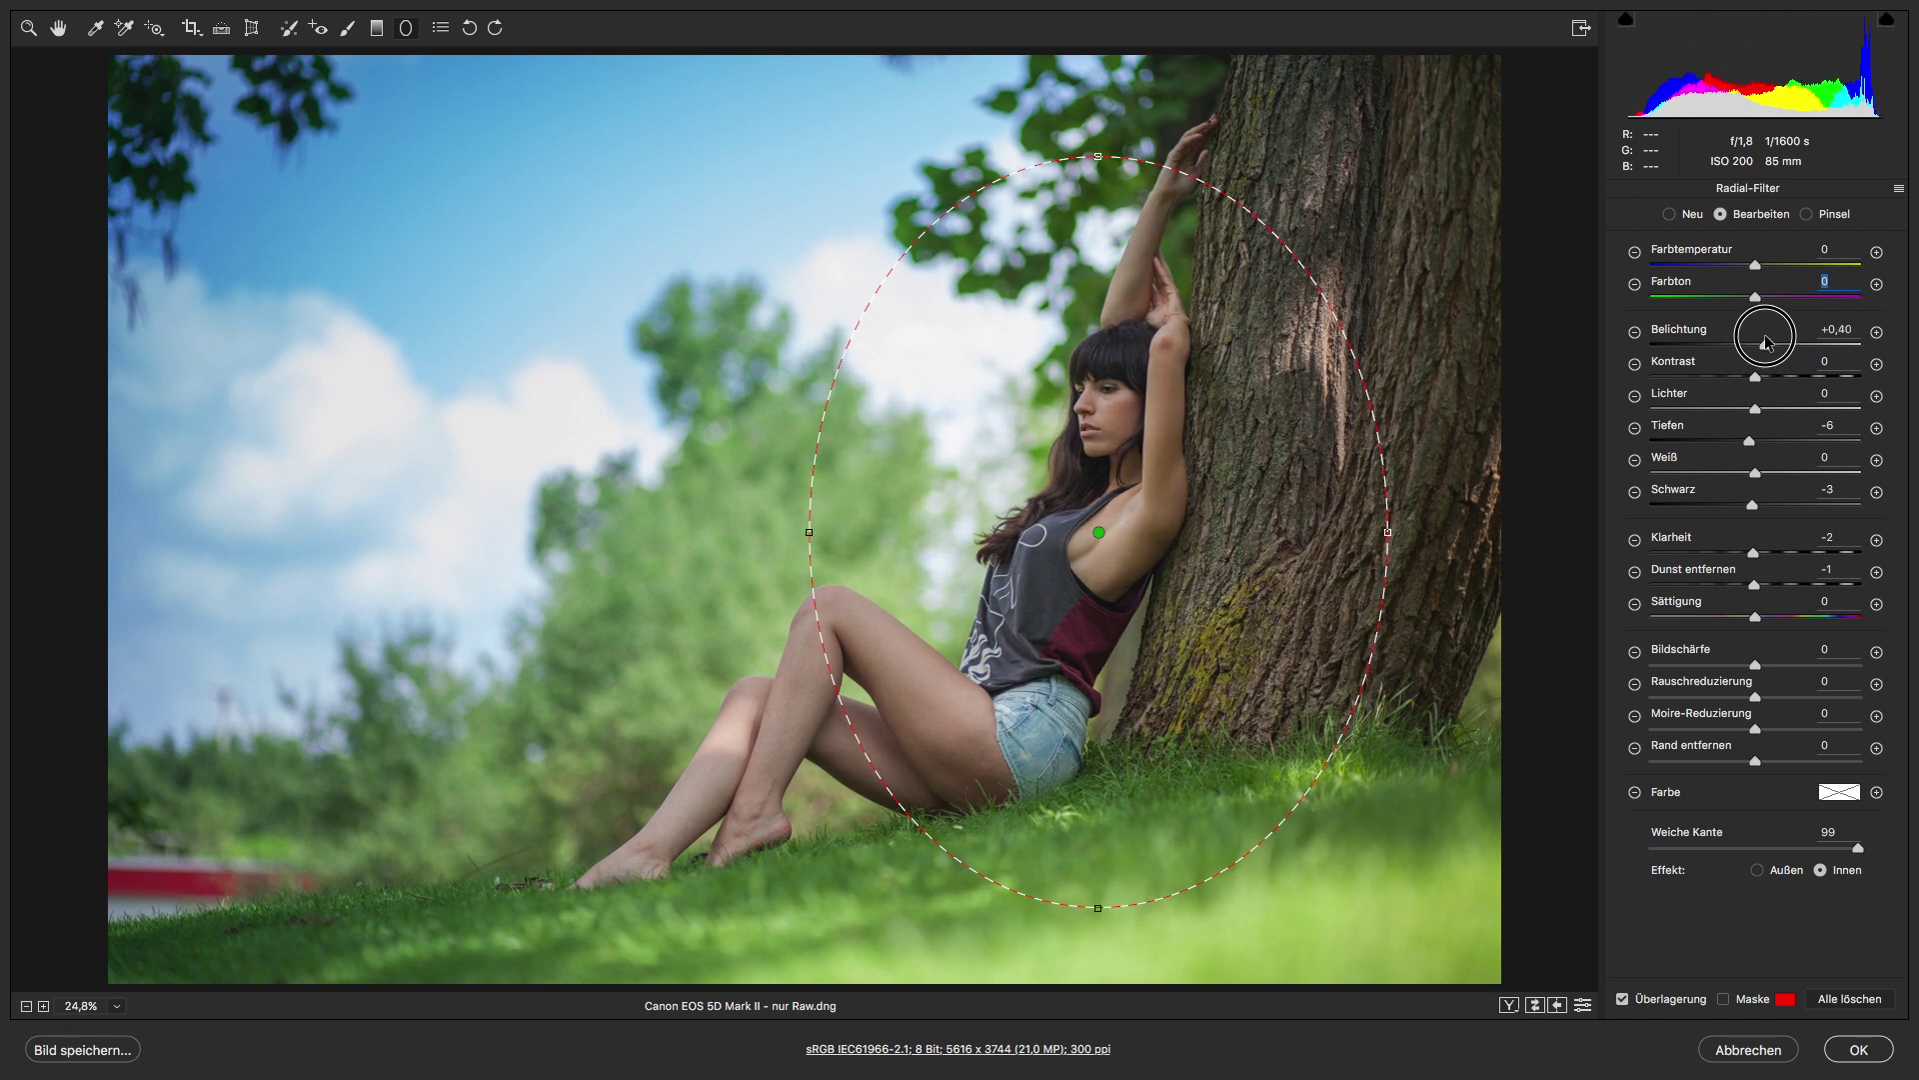
{"action": "left_click_drag", "start_coordinate": [1765, 344], "coordinate": [1765, 343]}
{"action": "left_click", "coordinate": [58, 27]}
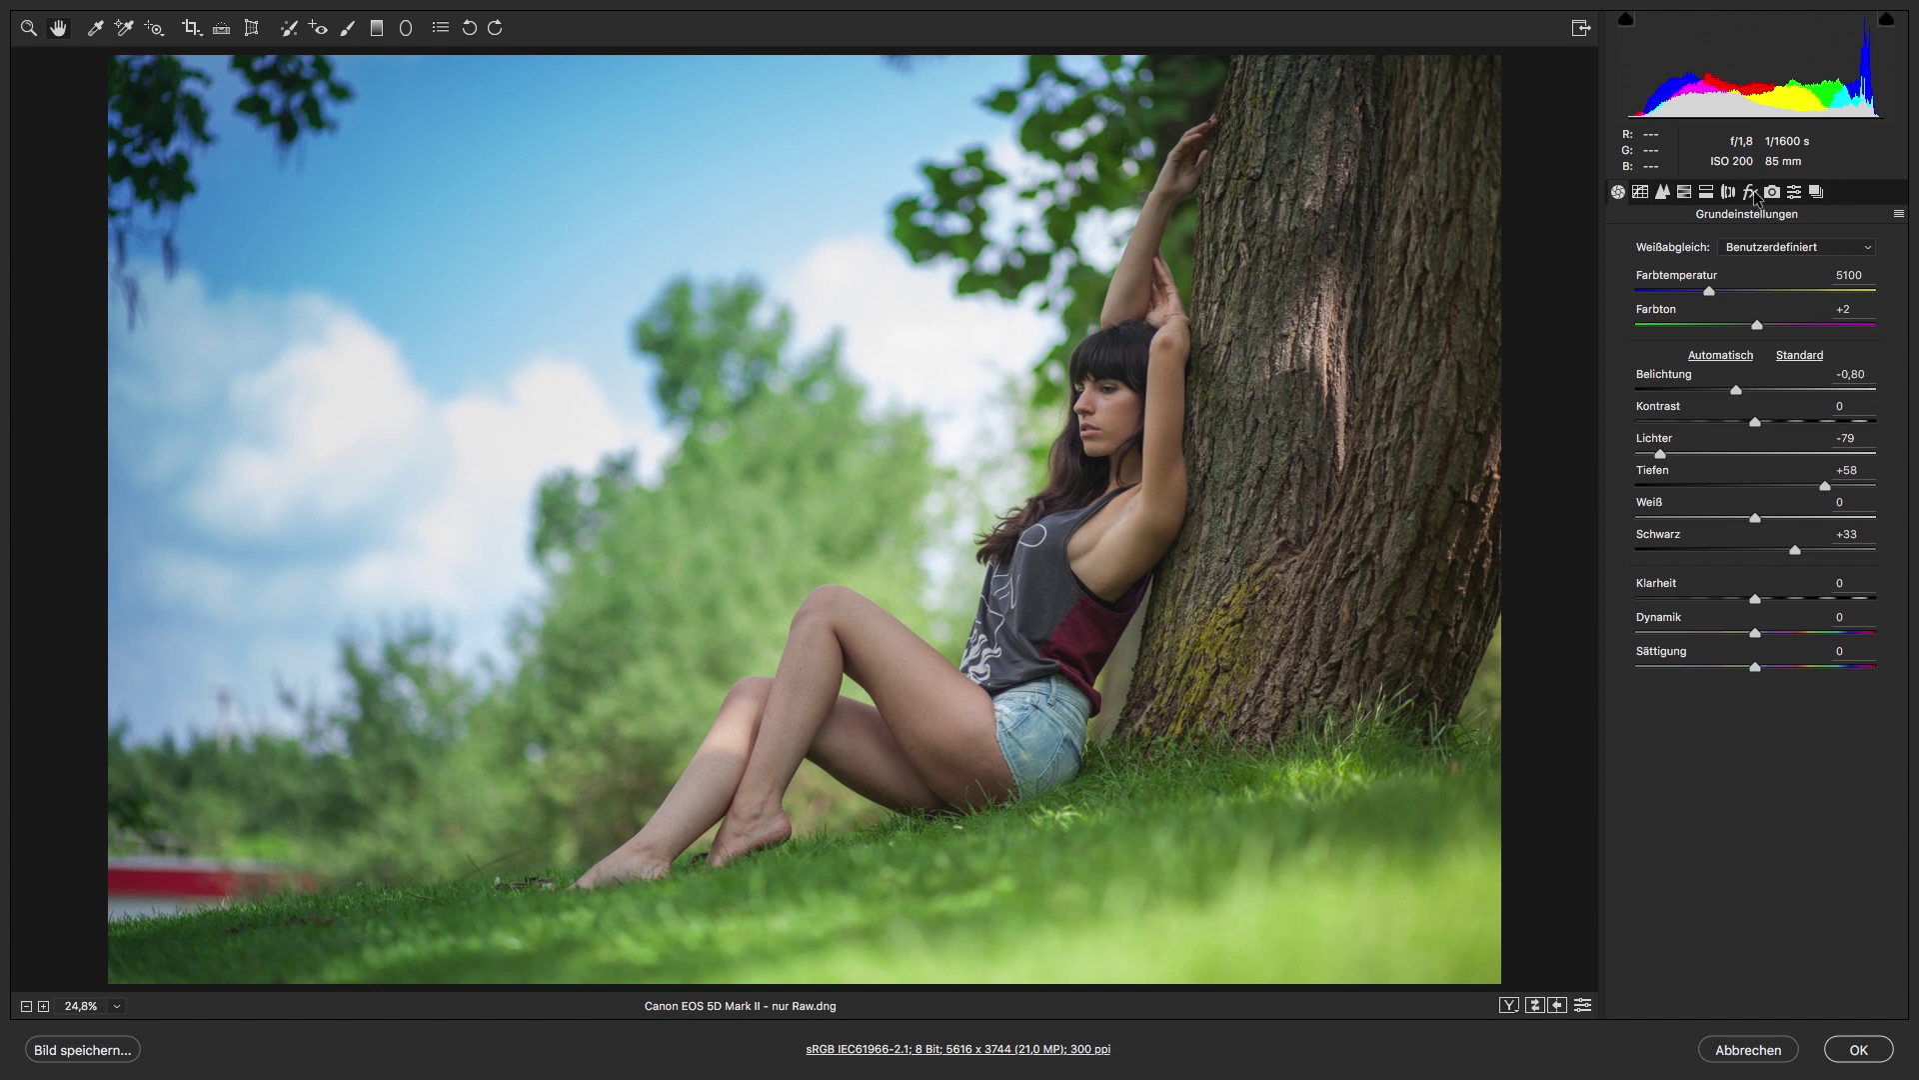
- Push the Effects panel's Dunst entfernen (Dehaze) slider well to the right
{"action": "left_click", "coordinate": [1751, 193]}
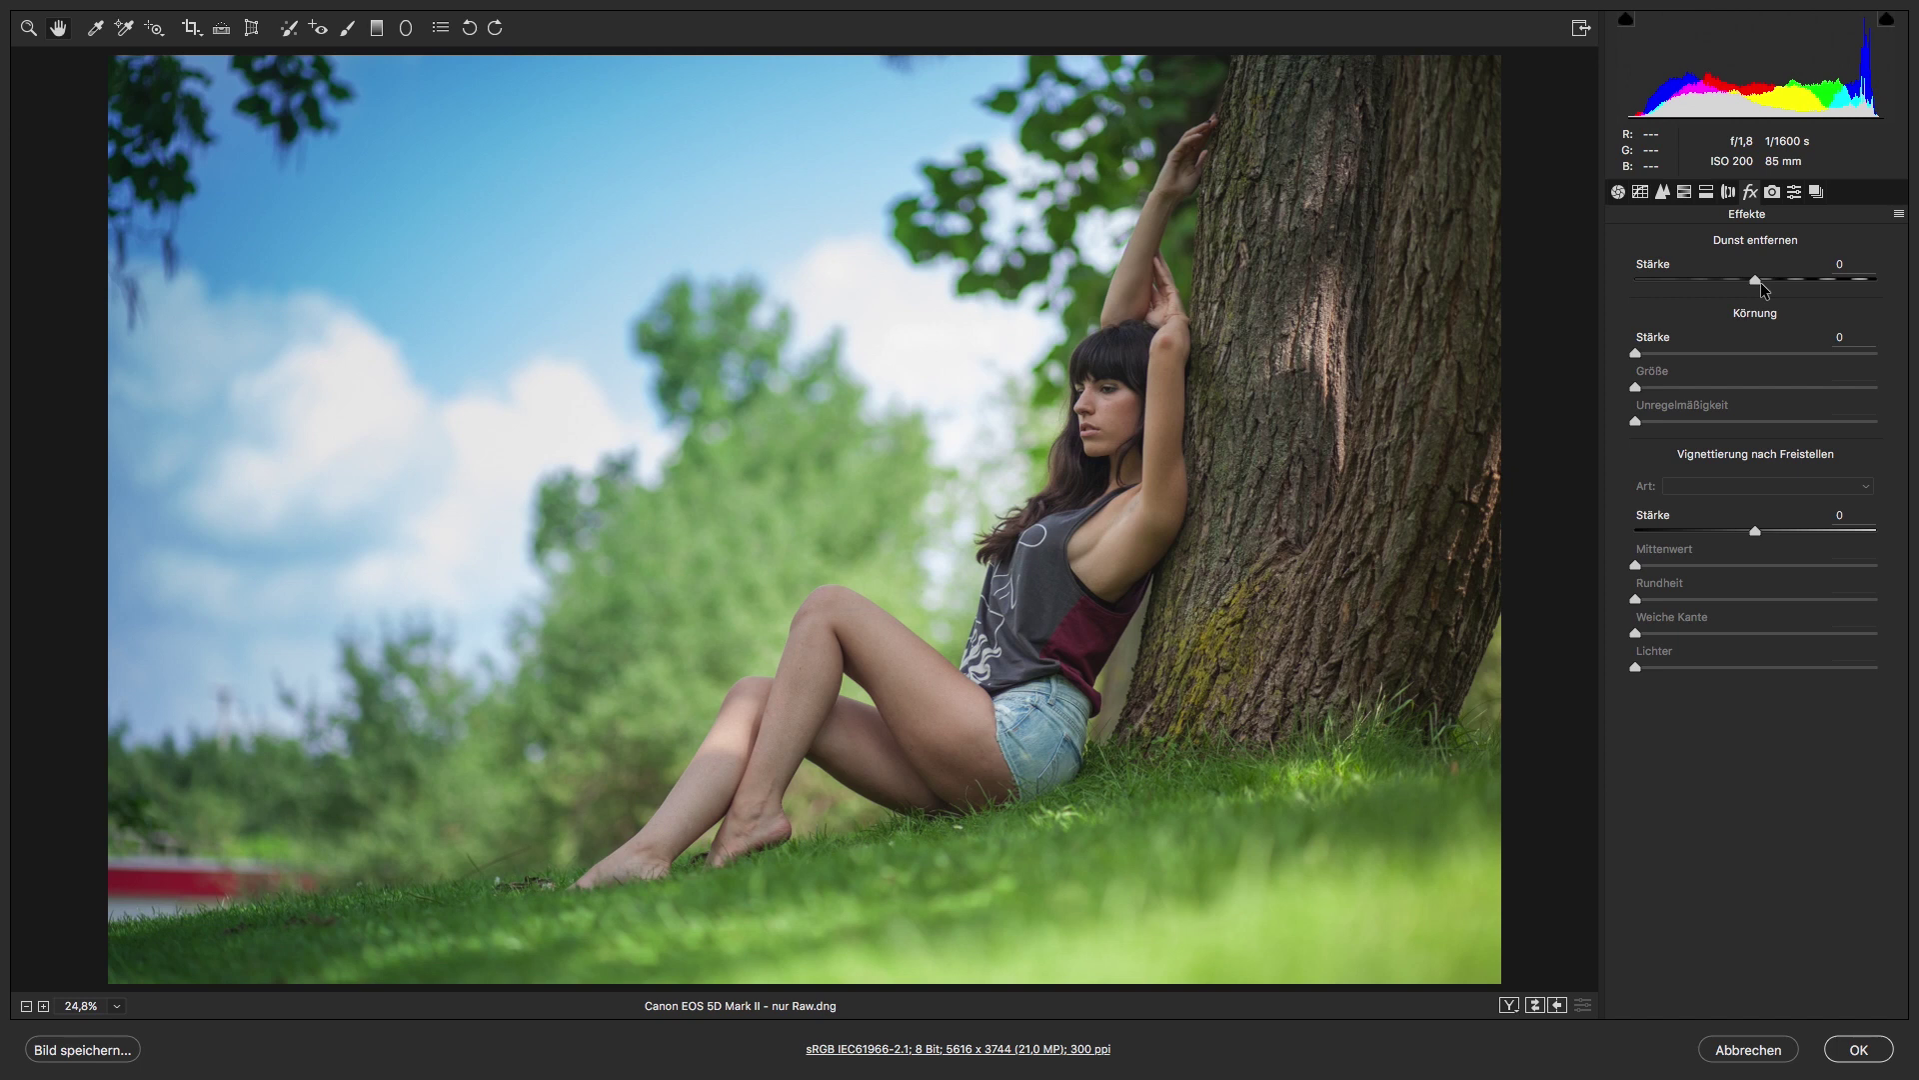
{"action": "left_click", "coordinate": [1618, 192]}
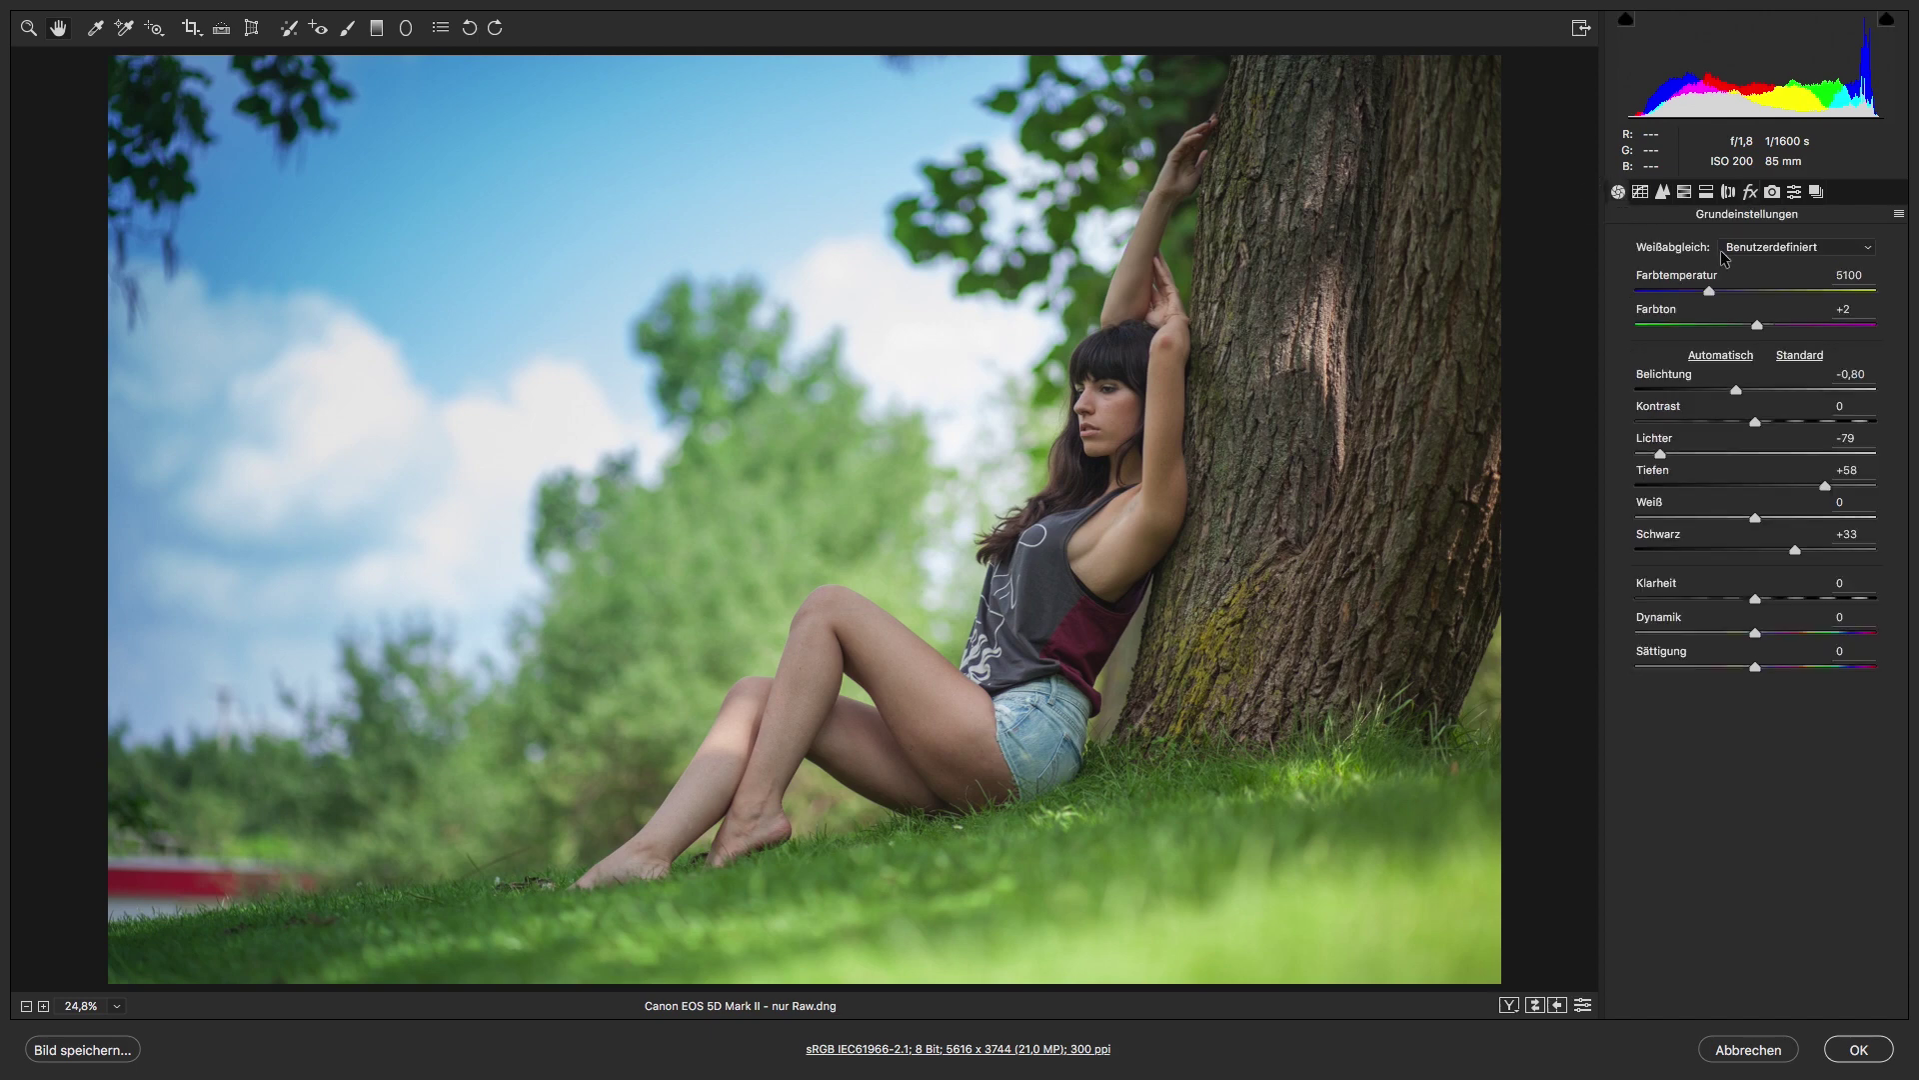
{"action": "mouse_move", "coordinate": [1758, 424]}
{"action": "left_mouse_down"}
{"action": "mouse_move", "coordinate": [1811, 419]}
{"action": "mouse_move", "coordinate": [1755, 420]}
{"action": "left_mouse_up"}
{"action": "left_click", "coordinate": [1753, 192]}
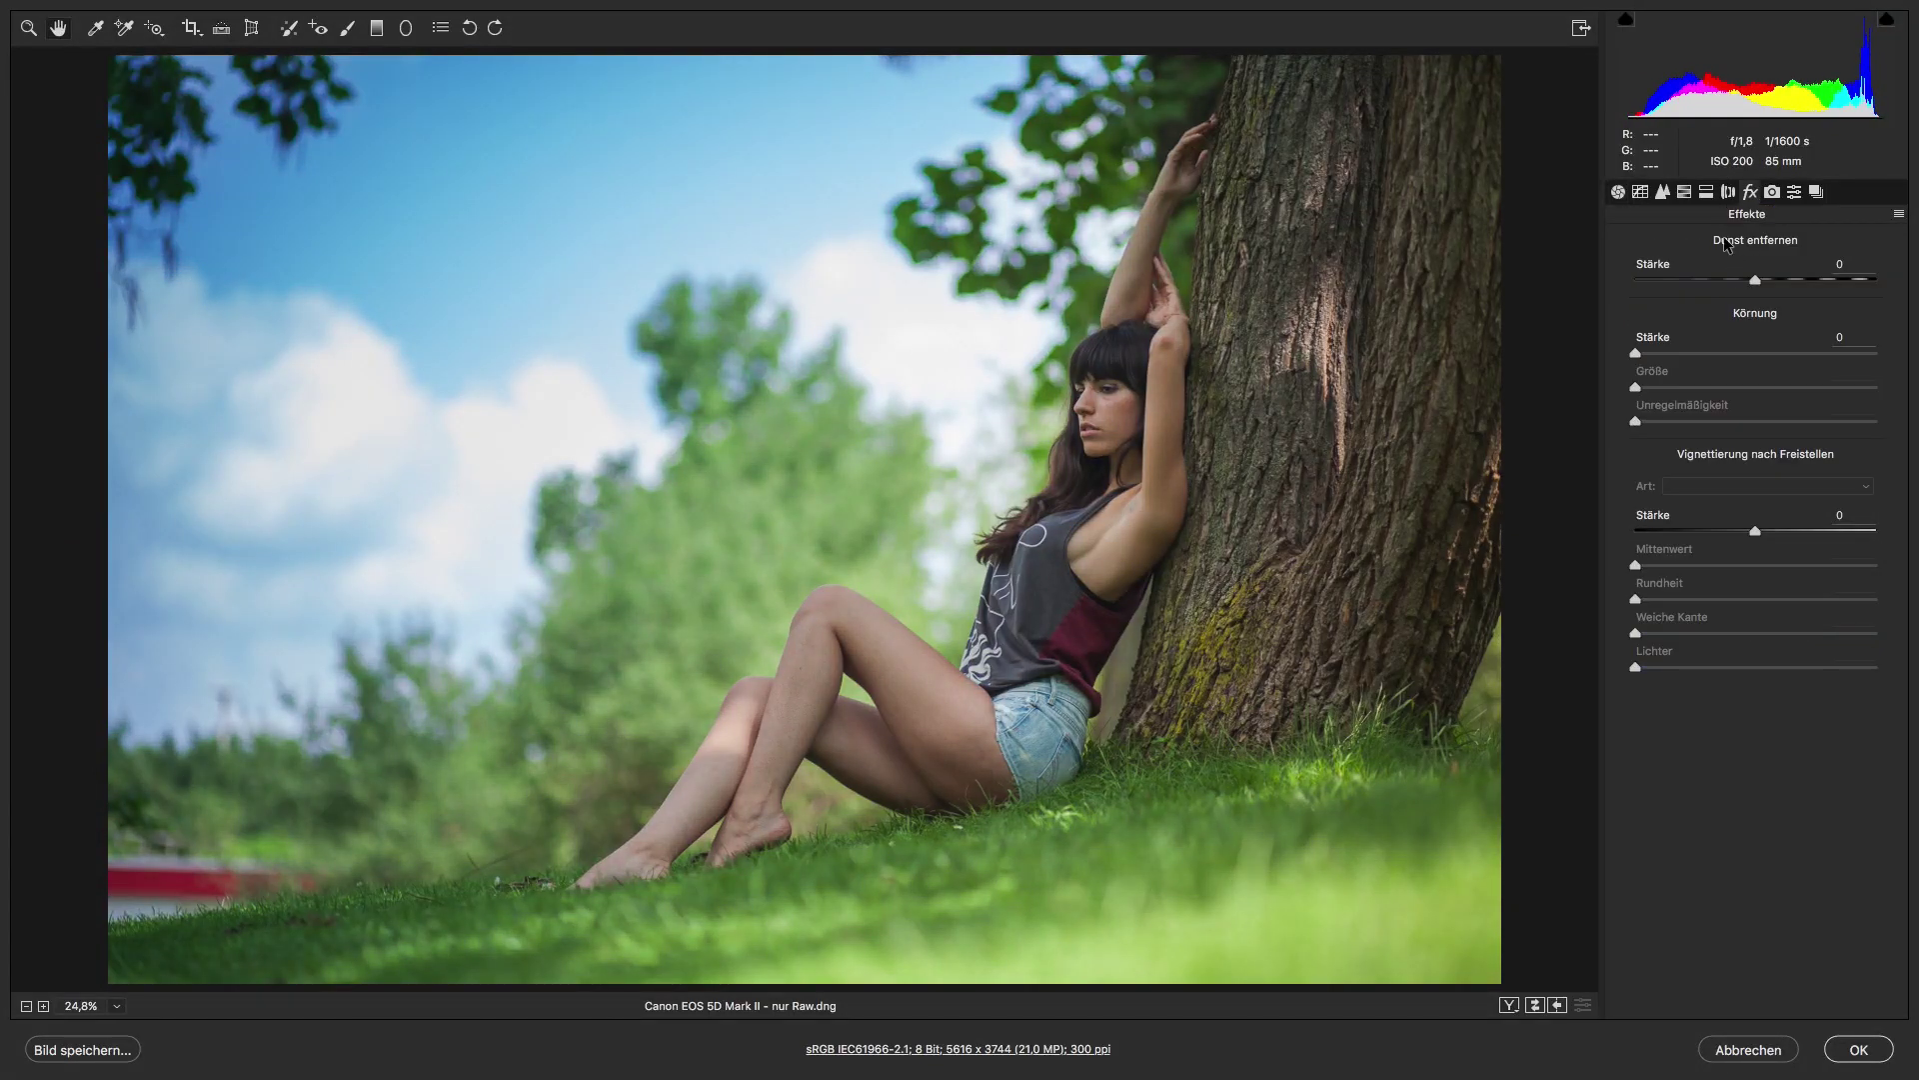
{"action": "left_click_drag", "start_coordinate": [1756, 281], "coordinate": [1763, 283]}
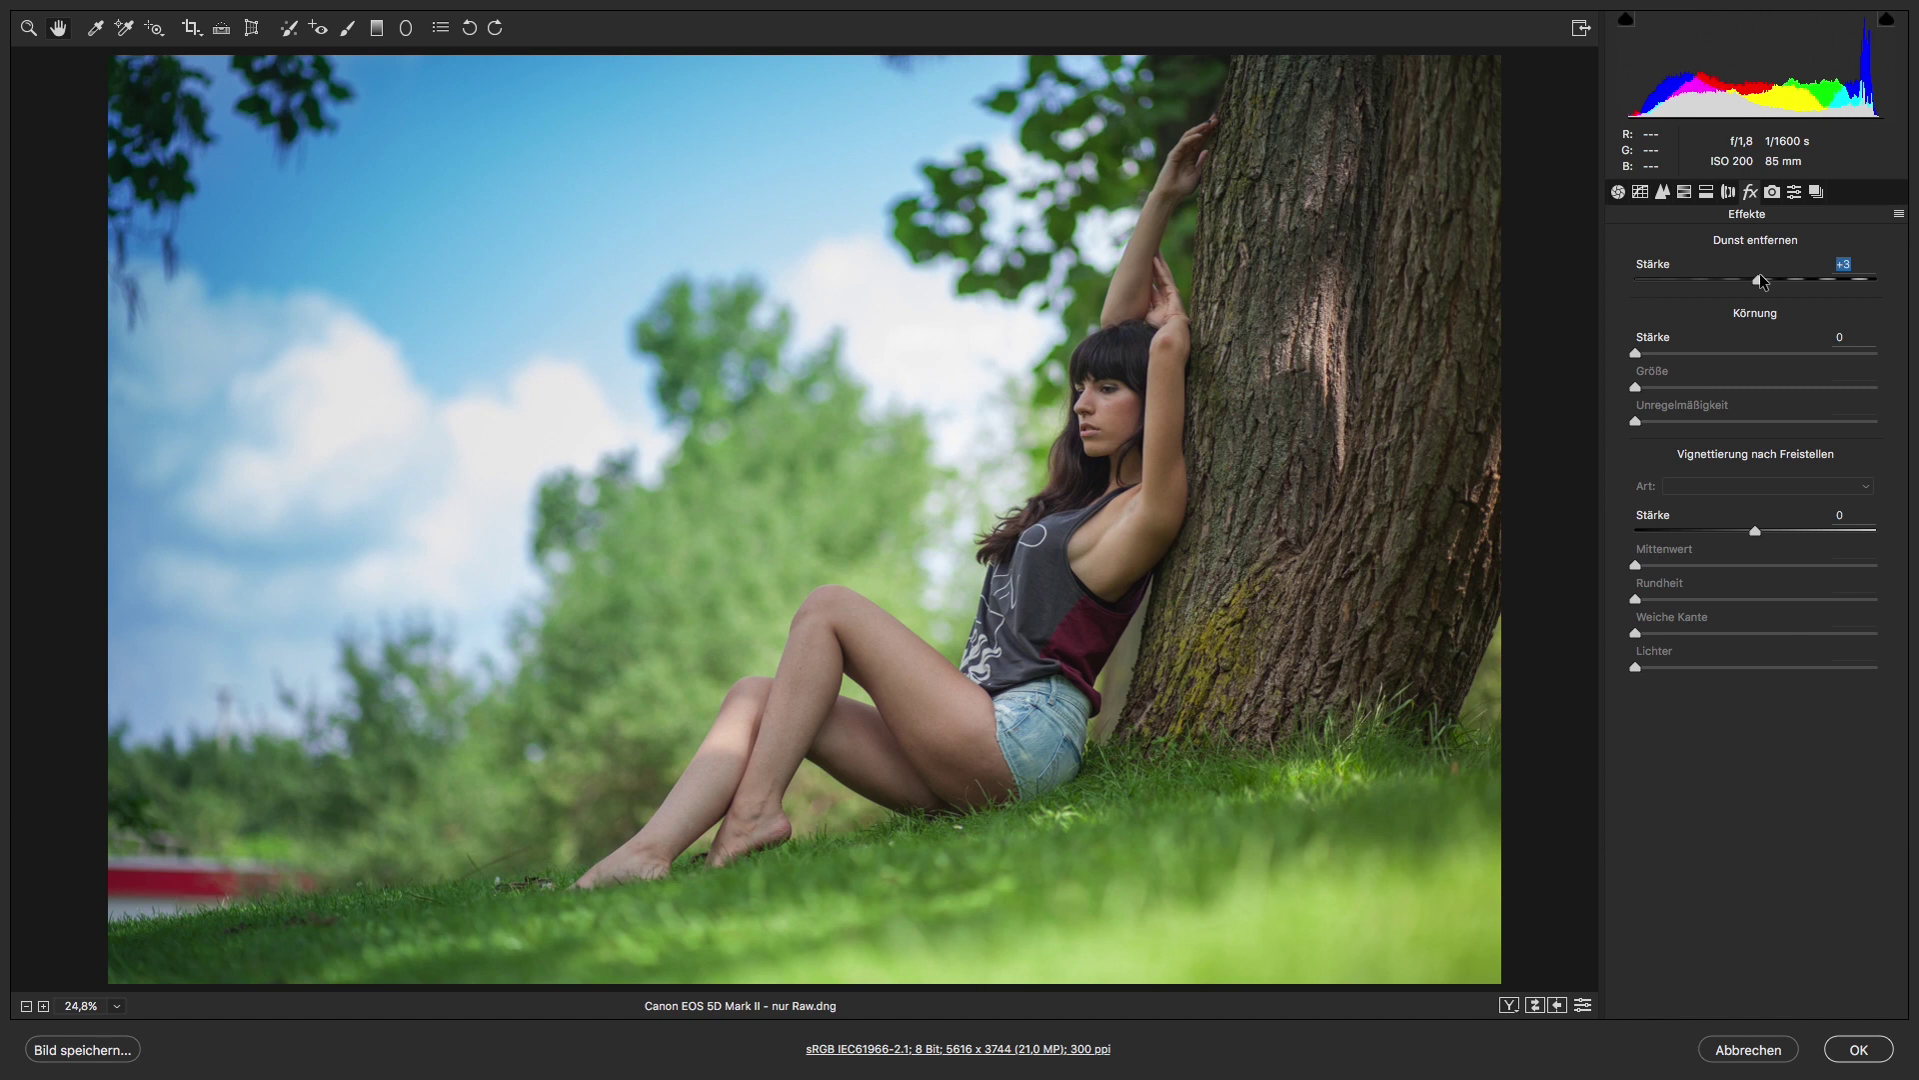
{"action": "left_click_drag", "start_coordinate": [1763, 284], "coordinate": [1818, 274]}
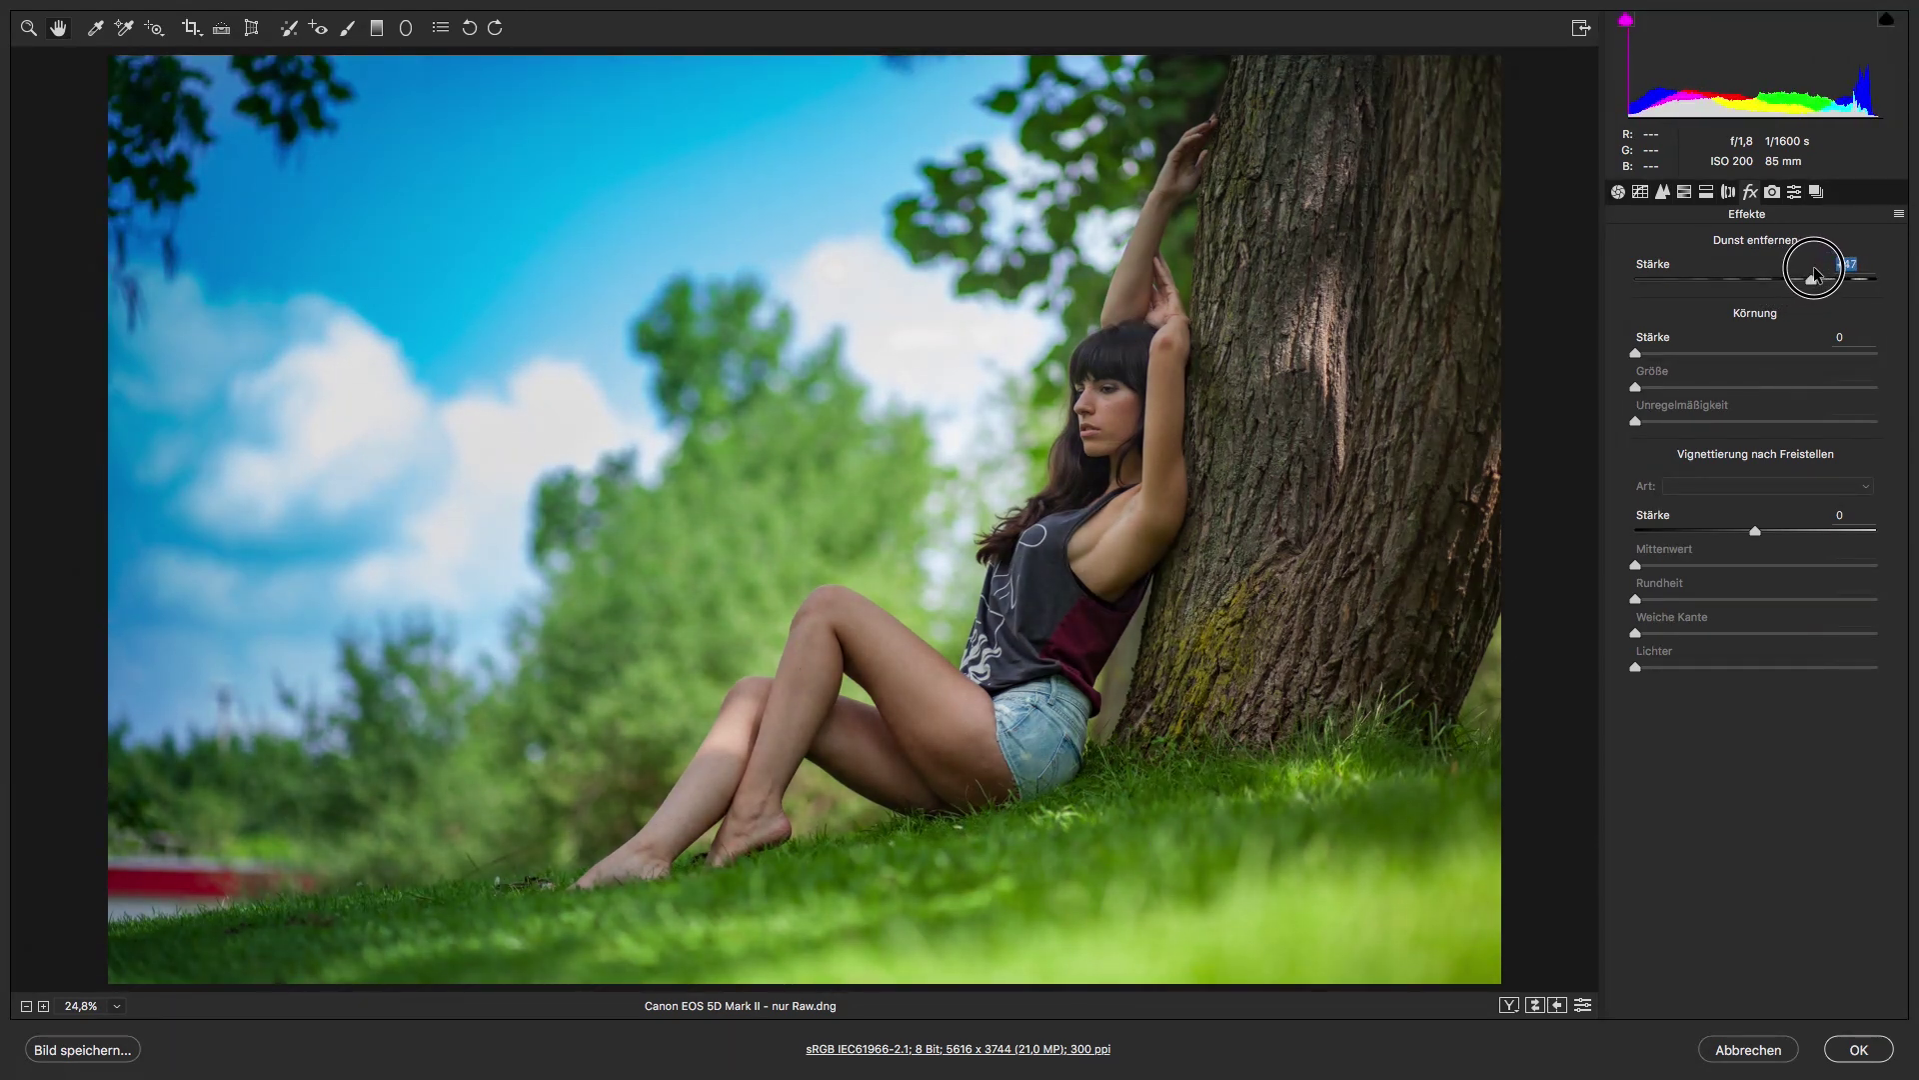
{"action": "left_click", "coordinate": [1619, 191]}
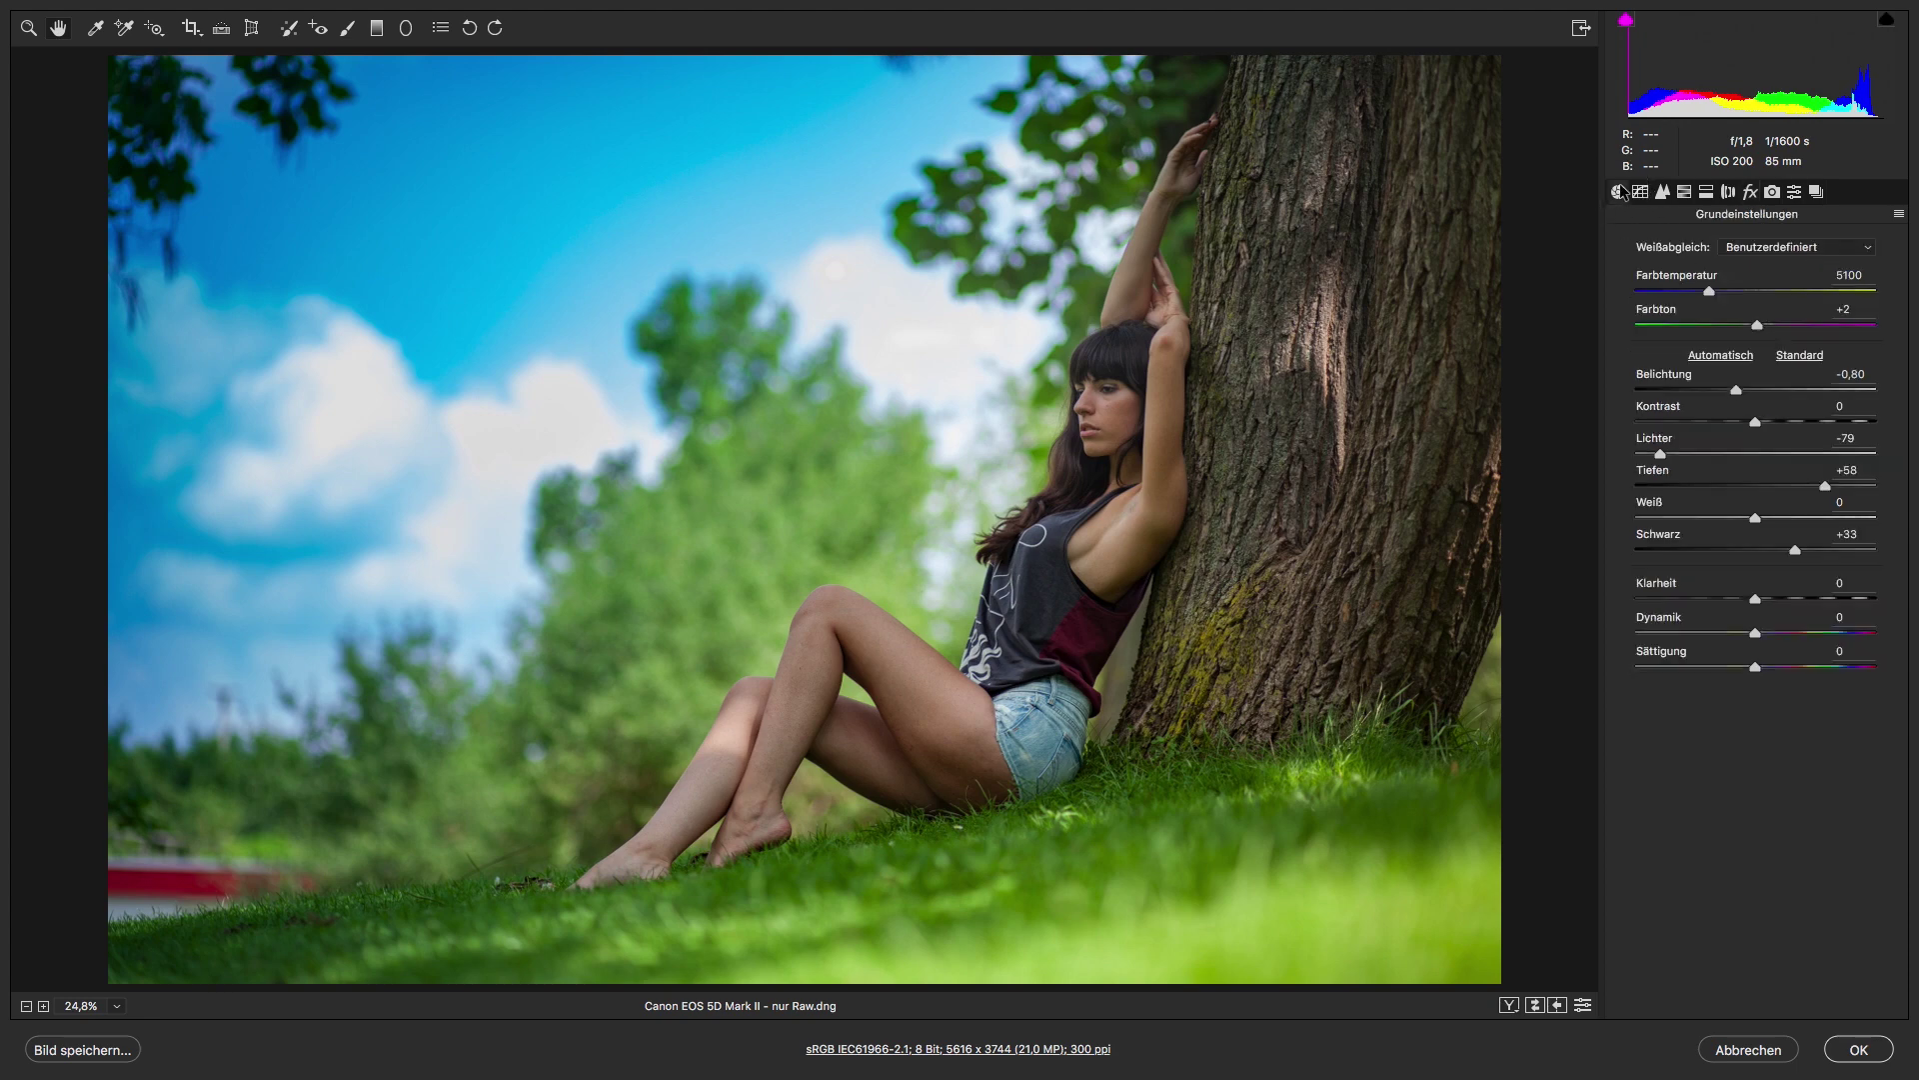
- Set exposure -0,20, saturation +1, vibrance +23 and clarity -9, nudging shadows slightly
{"action": "left_click_drag", "start_coordinate": [1738, 394], "coordinate": [1751, 391]}
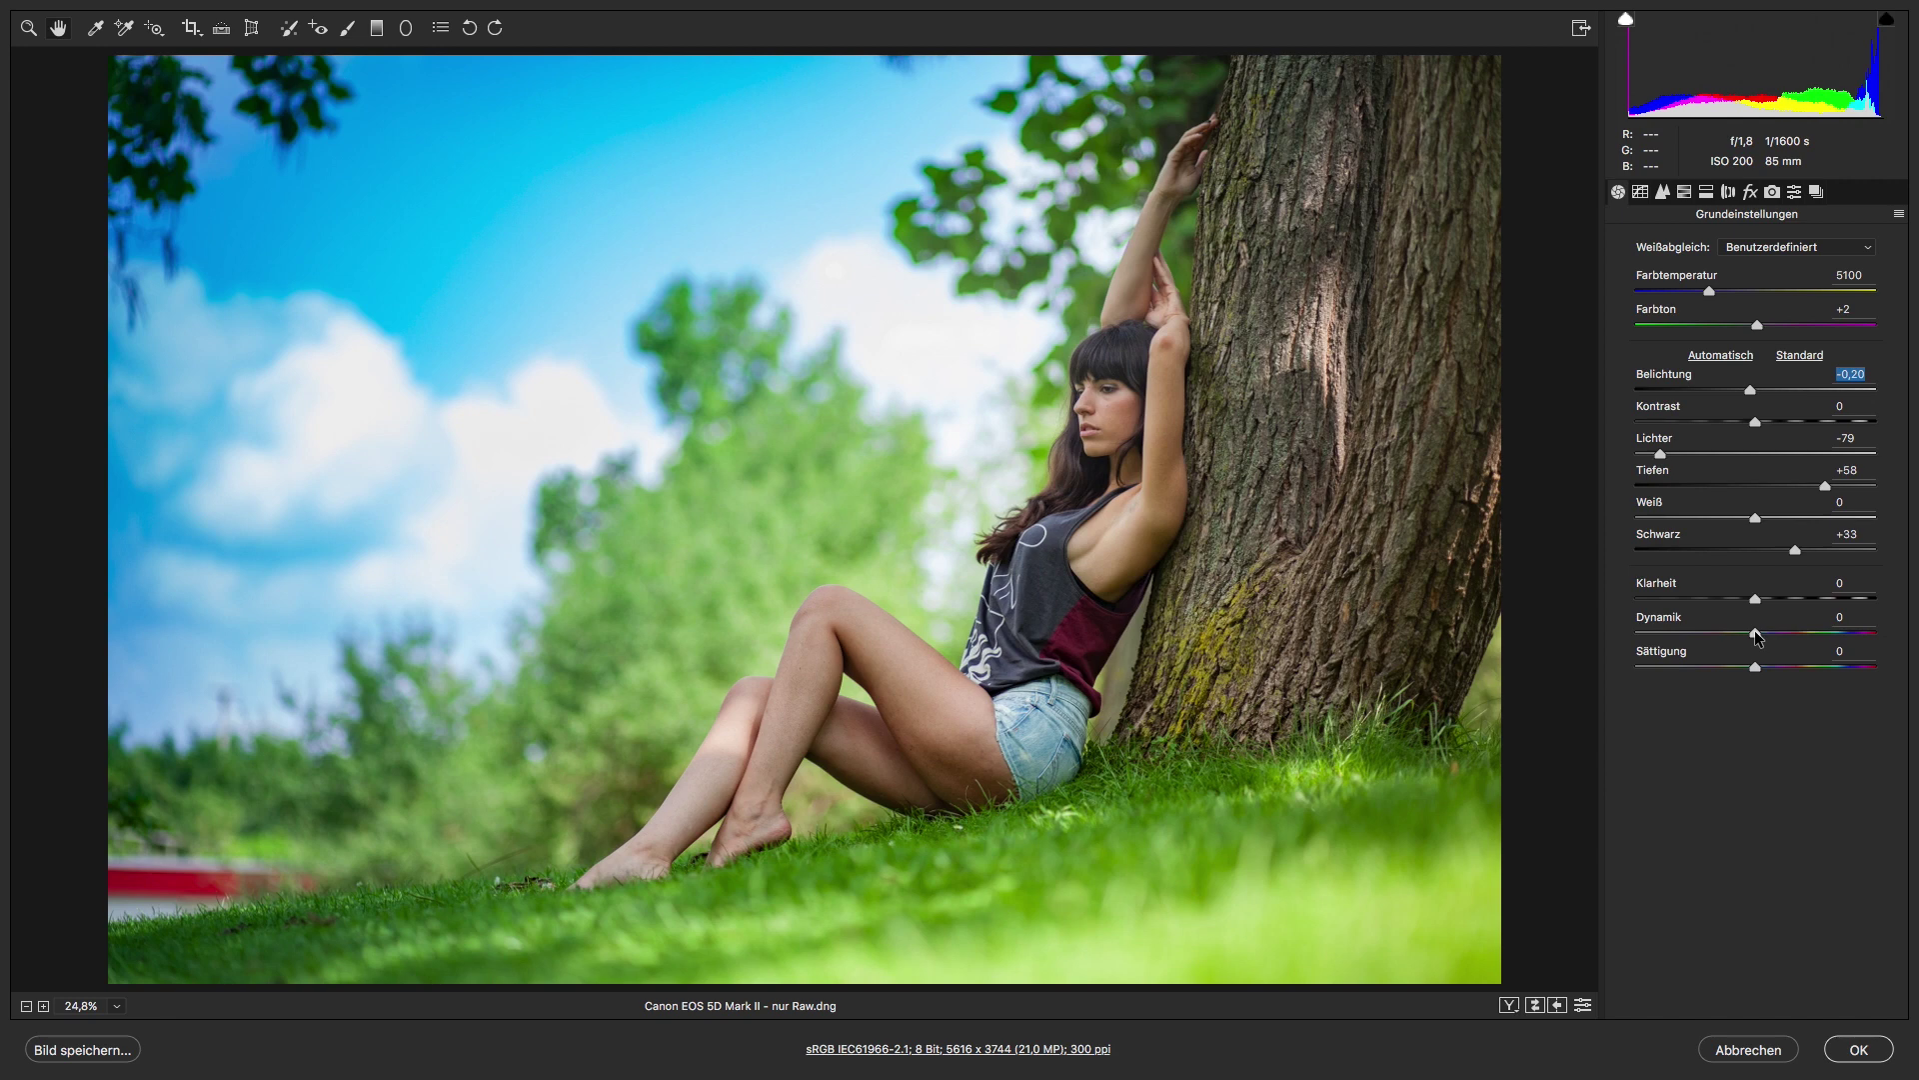
{"action": "left_click_drag", "start_coordinate": [1756, 633], "coordinate": [1797, 629]}
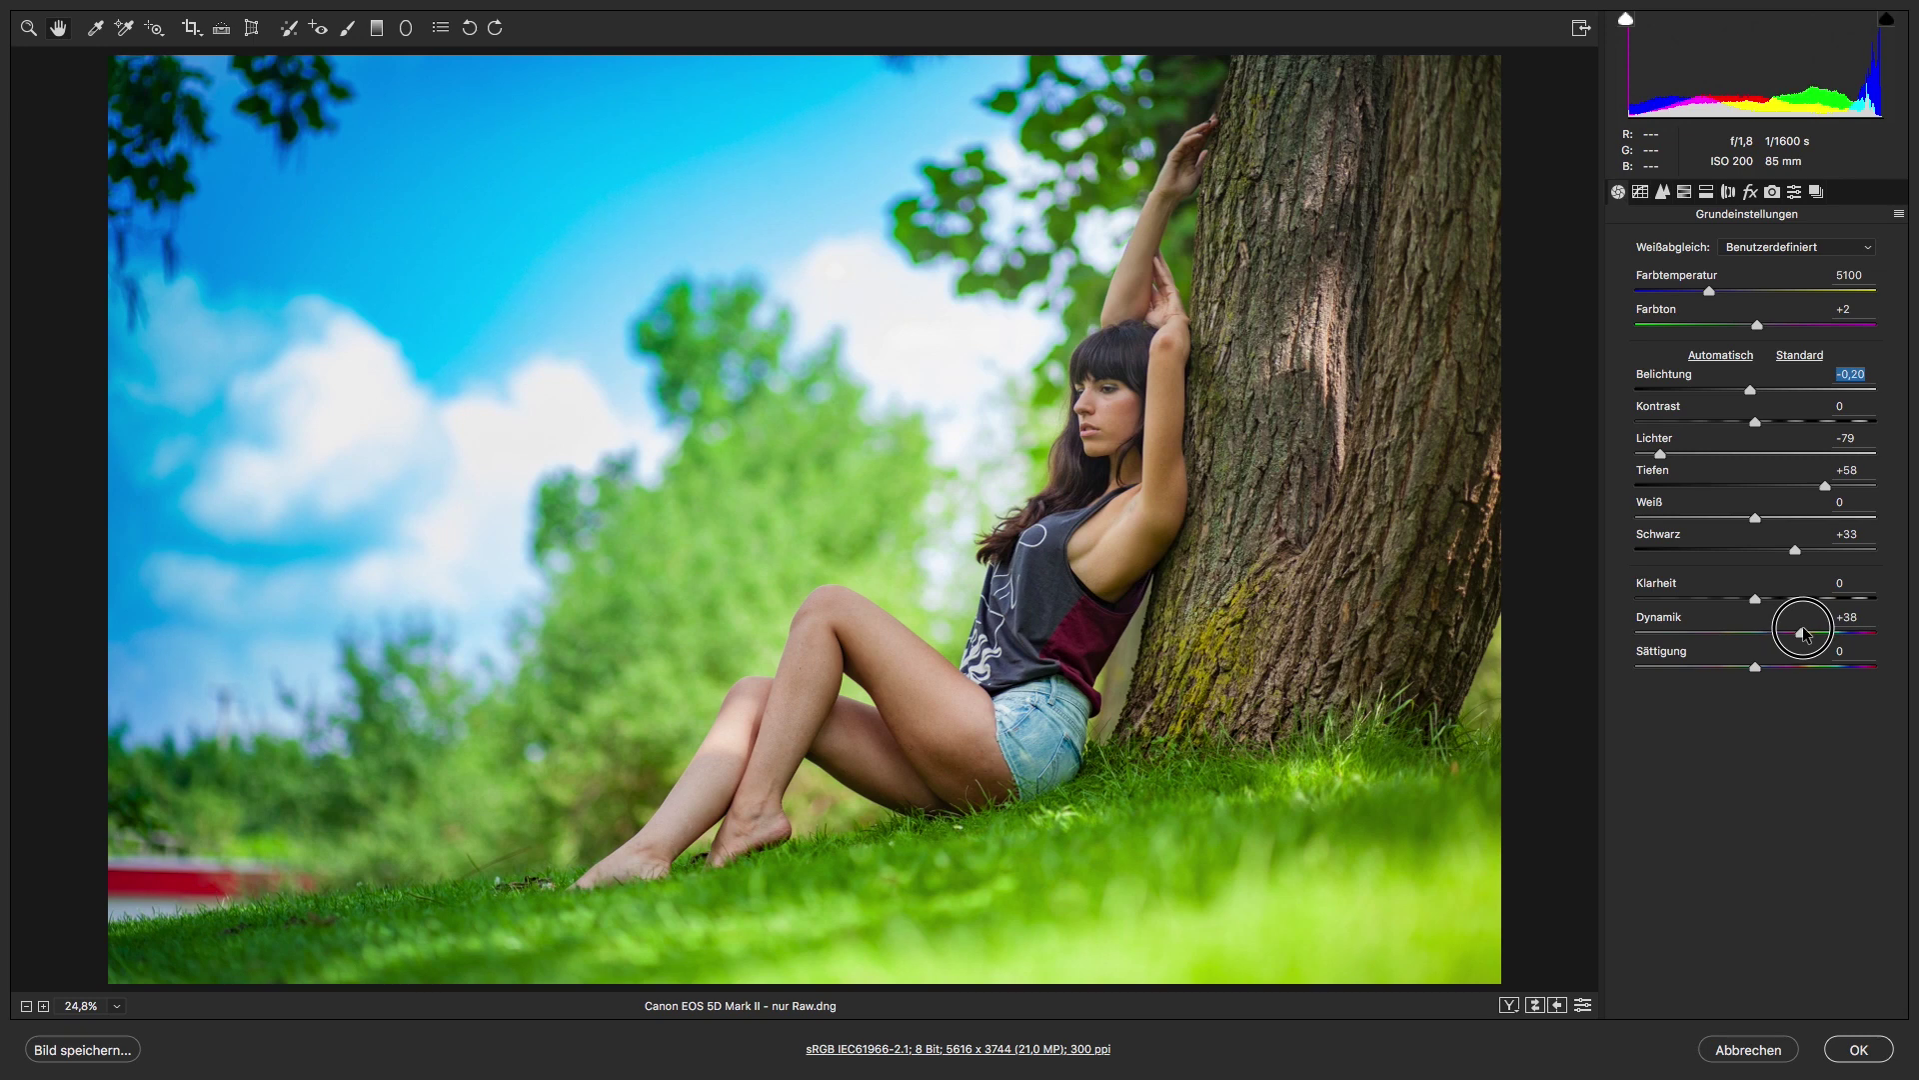
{"action": "mouse_move", "coordinate": [1797, 631]}
{"action": "left_mouse_down"}
{"action": "mouse_move", "coordinate": [1755, 633]}
{"action": "mouse_move", "coordinate": [1826, 665]}
{"action": "left_mouse_up"}
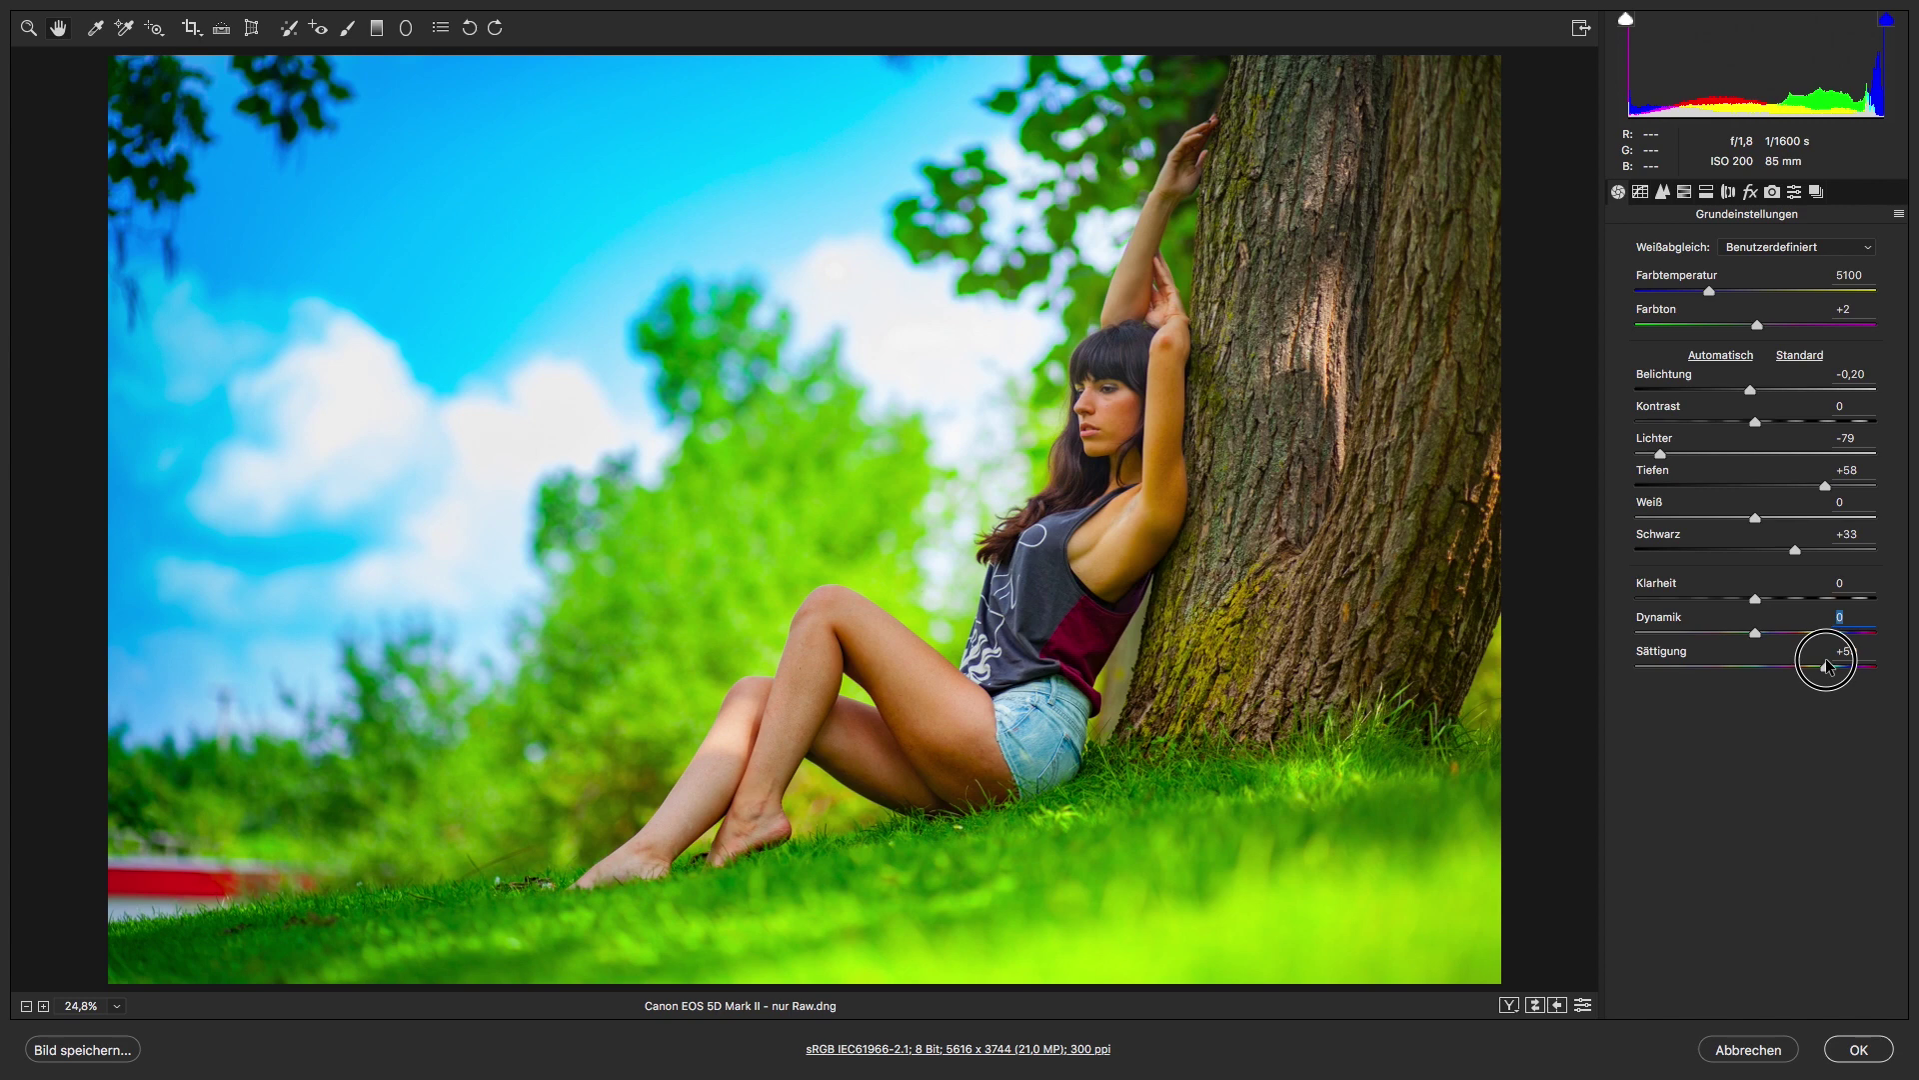
{"action": "left_click_drag", "start_coordinate": [1825, 666], "coordinate": [1756, 666]}
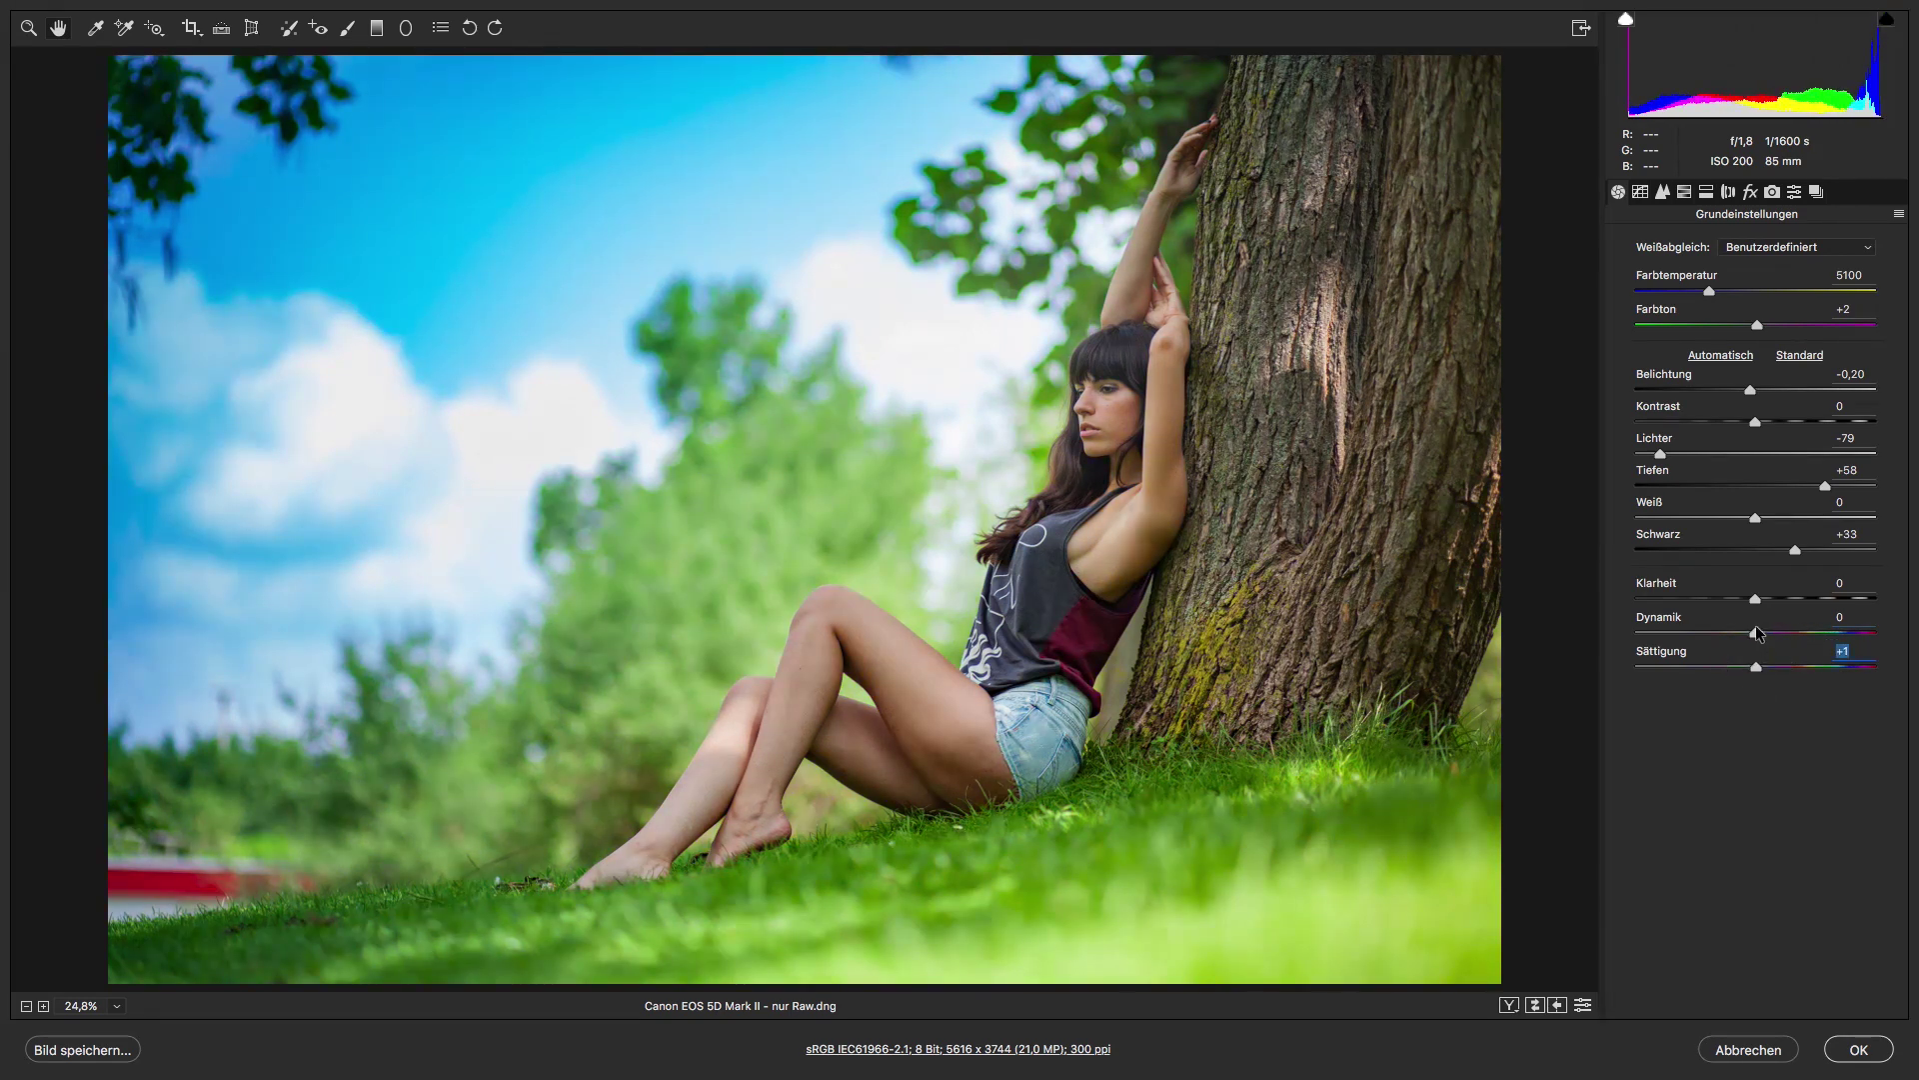
{"action": "left_click_drag", "start_coordinate": [1755, 633], "coordinate": [1782, 633]}
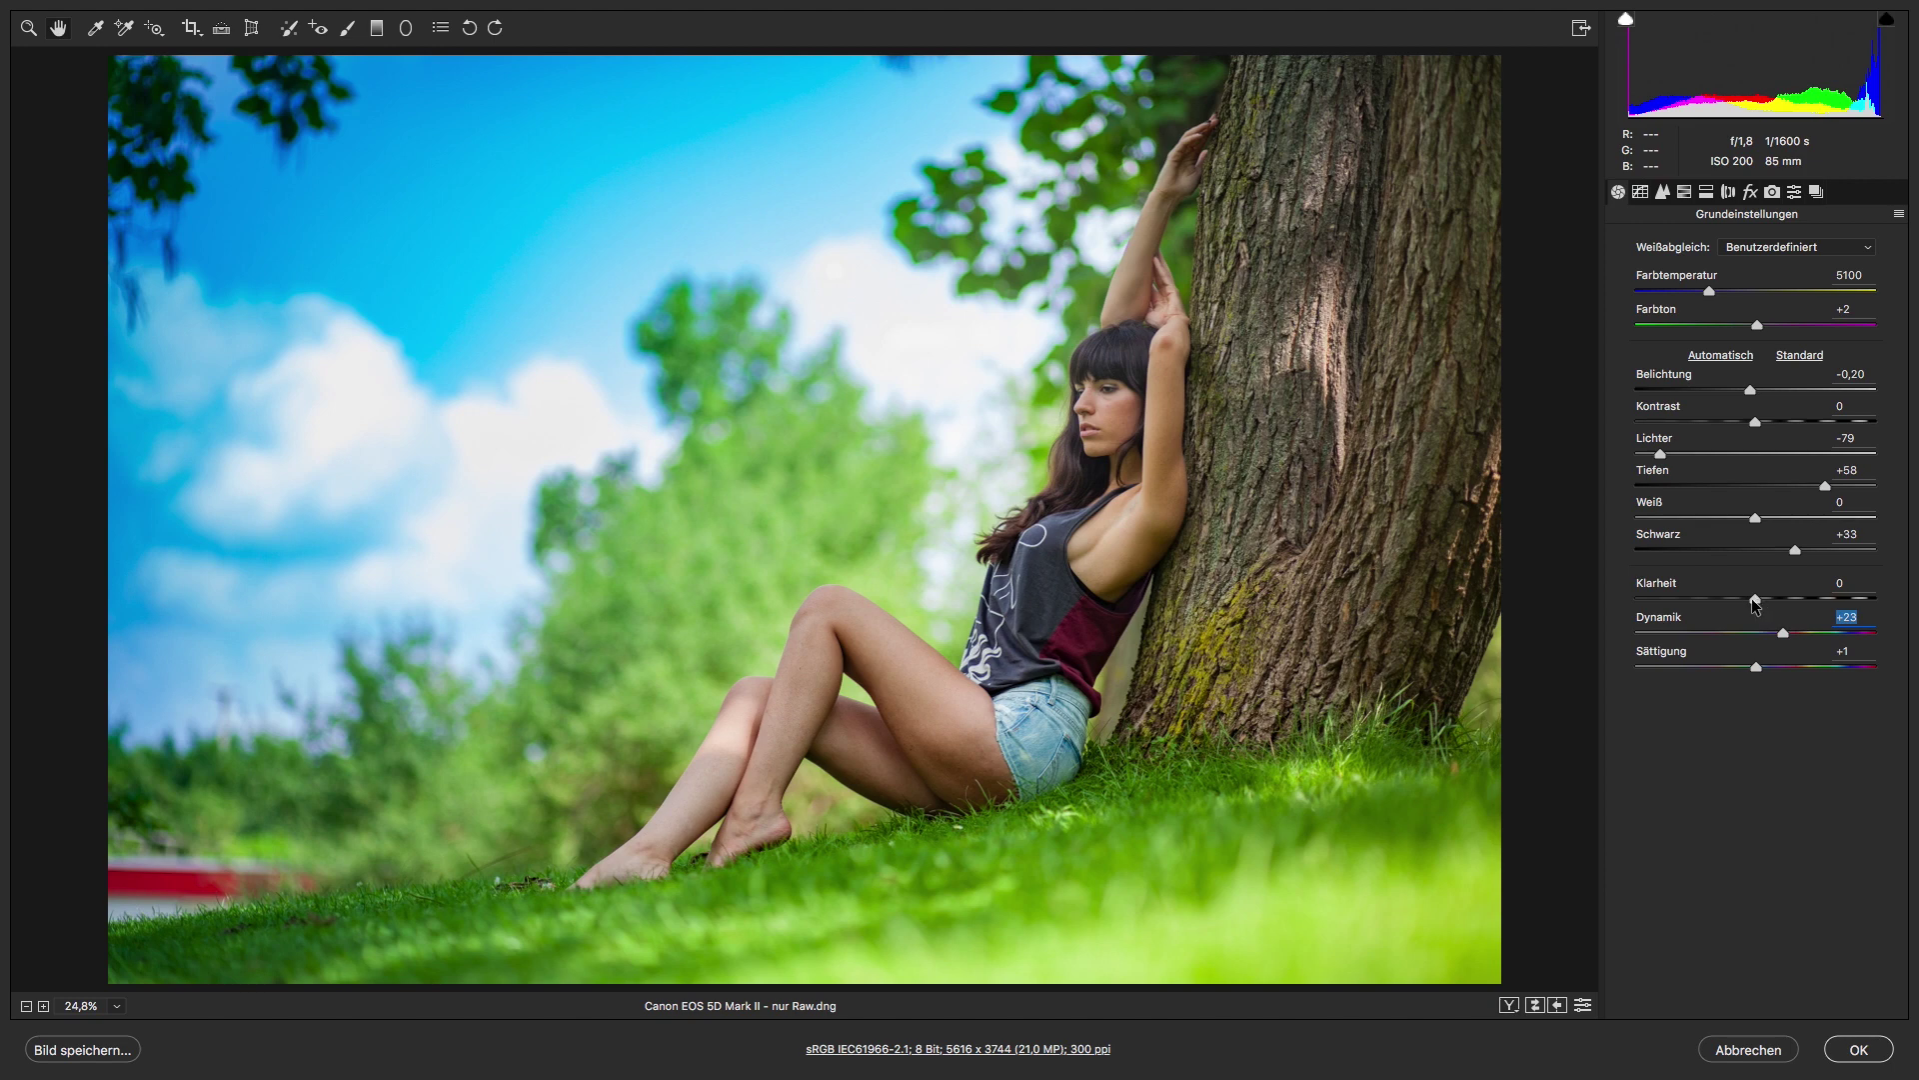
{"action": "mouse_move", "coordinate": [1754, 599]}
{"action": "left_mouse_down"}
{"action": "mouse_move", "coordinate": [1719, 598]}
{"action": "mouse_move", "coordinate": [1744, 600]}
{"action": "left_mouse_up"}
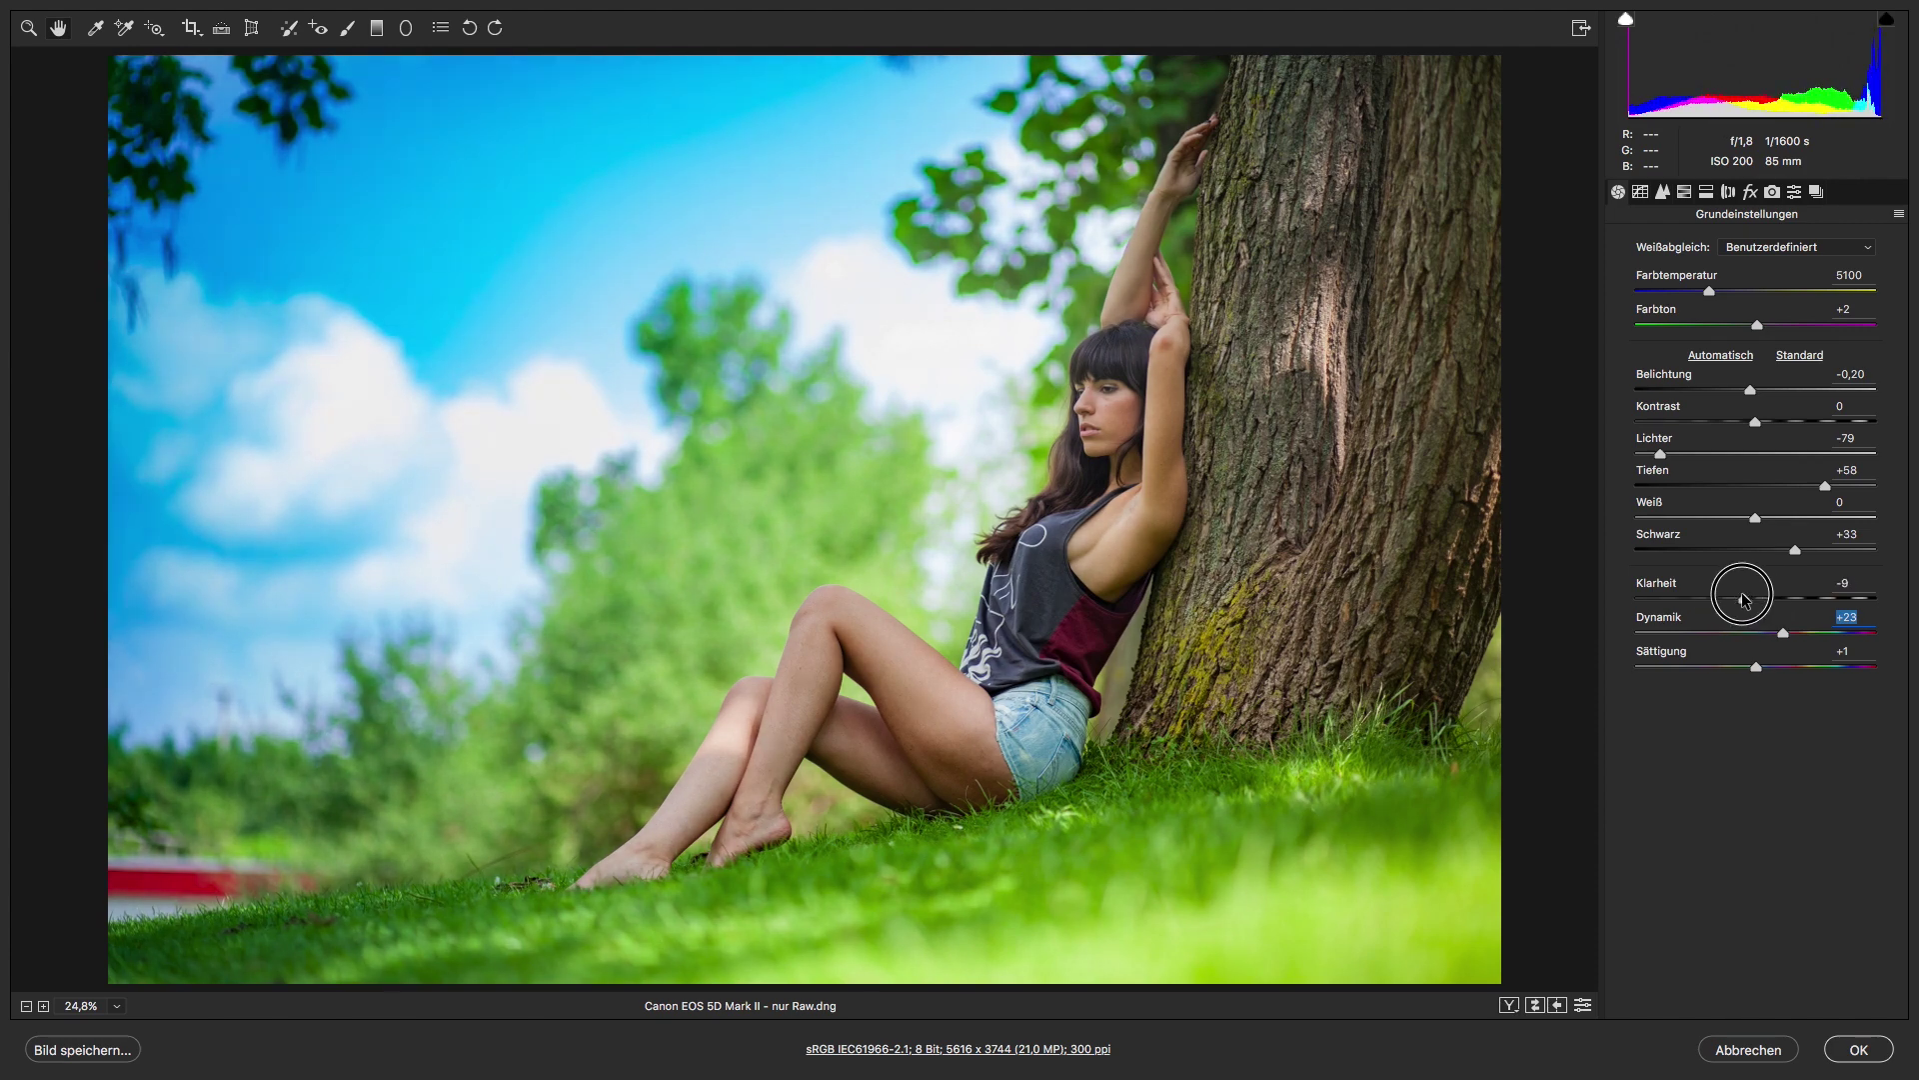
{"action": "left_click_drag", "start_coordinate": [1744, 600], "coordinate": [1745, 600]}
{"action": "left_click_drag", "start_coordinate": [1824, 485], "coordinate": [1824, 486]}
- Nudge the HSL Blautöne slightly negative, then bring up the Teiltonung (split toning) panel
{"action": "left_click", "coordinate": [1685, 192]}
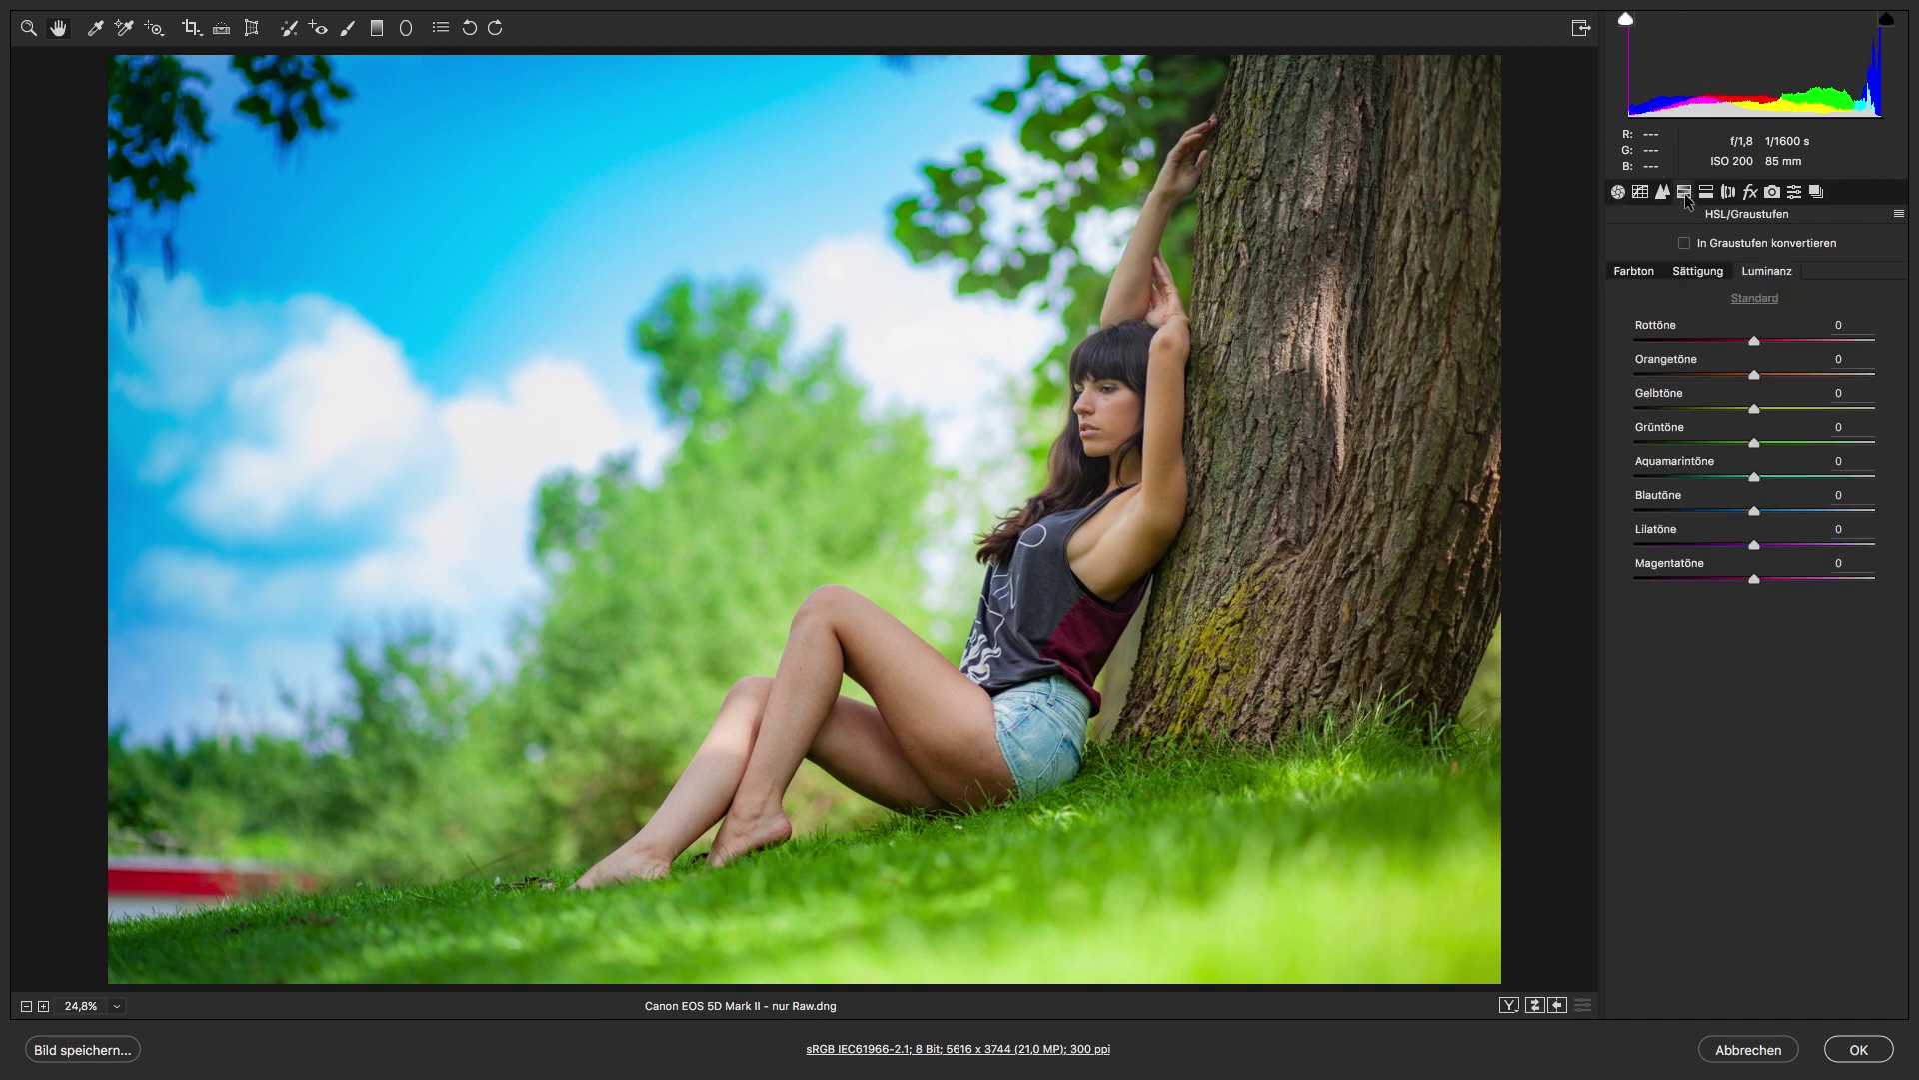
{"action": "left_click", "coordinate": [1700, 273]}
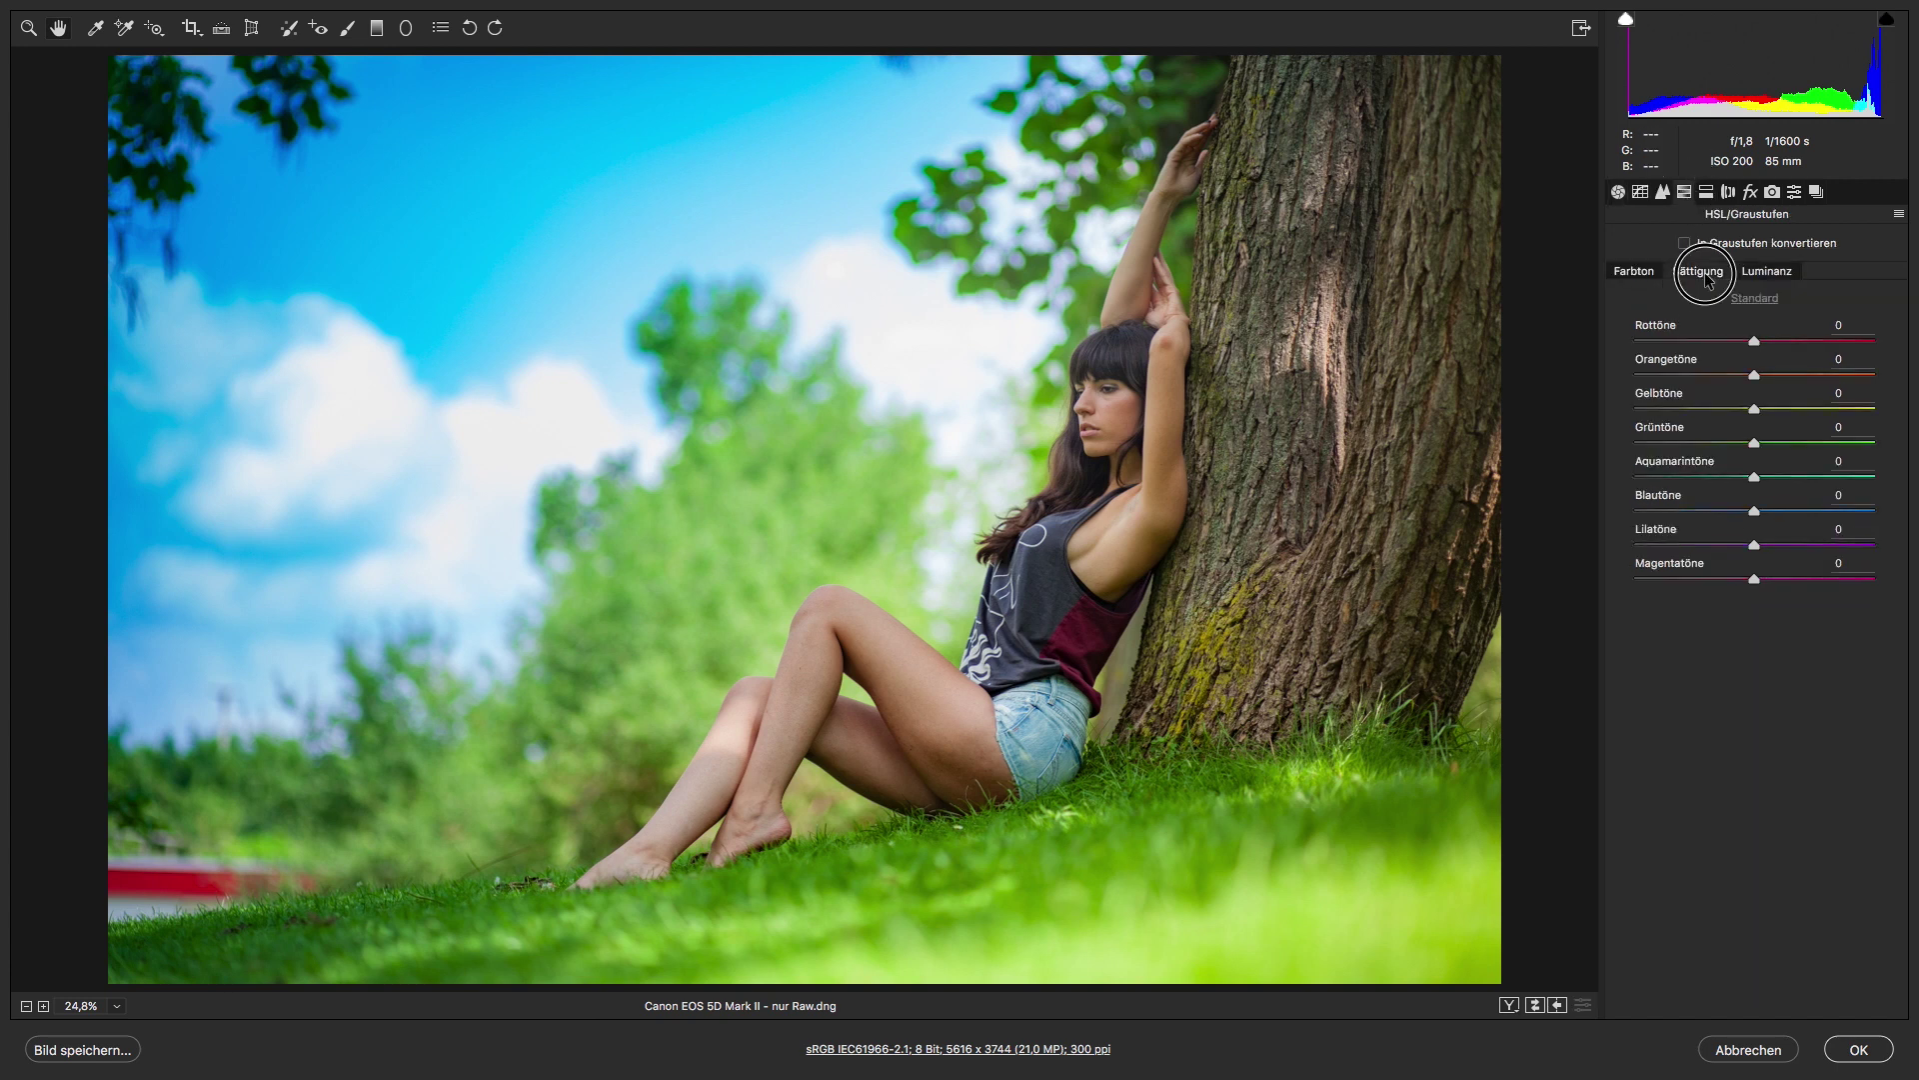
{"action": "left_click", "coordinate": [1755, 512]}
{"action": "left_click_drag", "start_coordinate": [1756, 513], "coordinate": [1734, 512]}
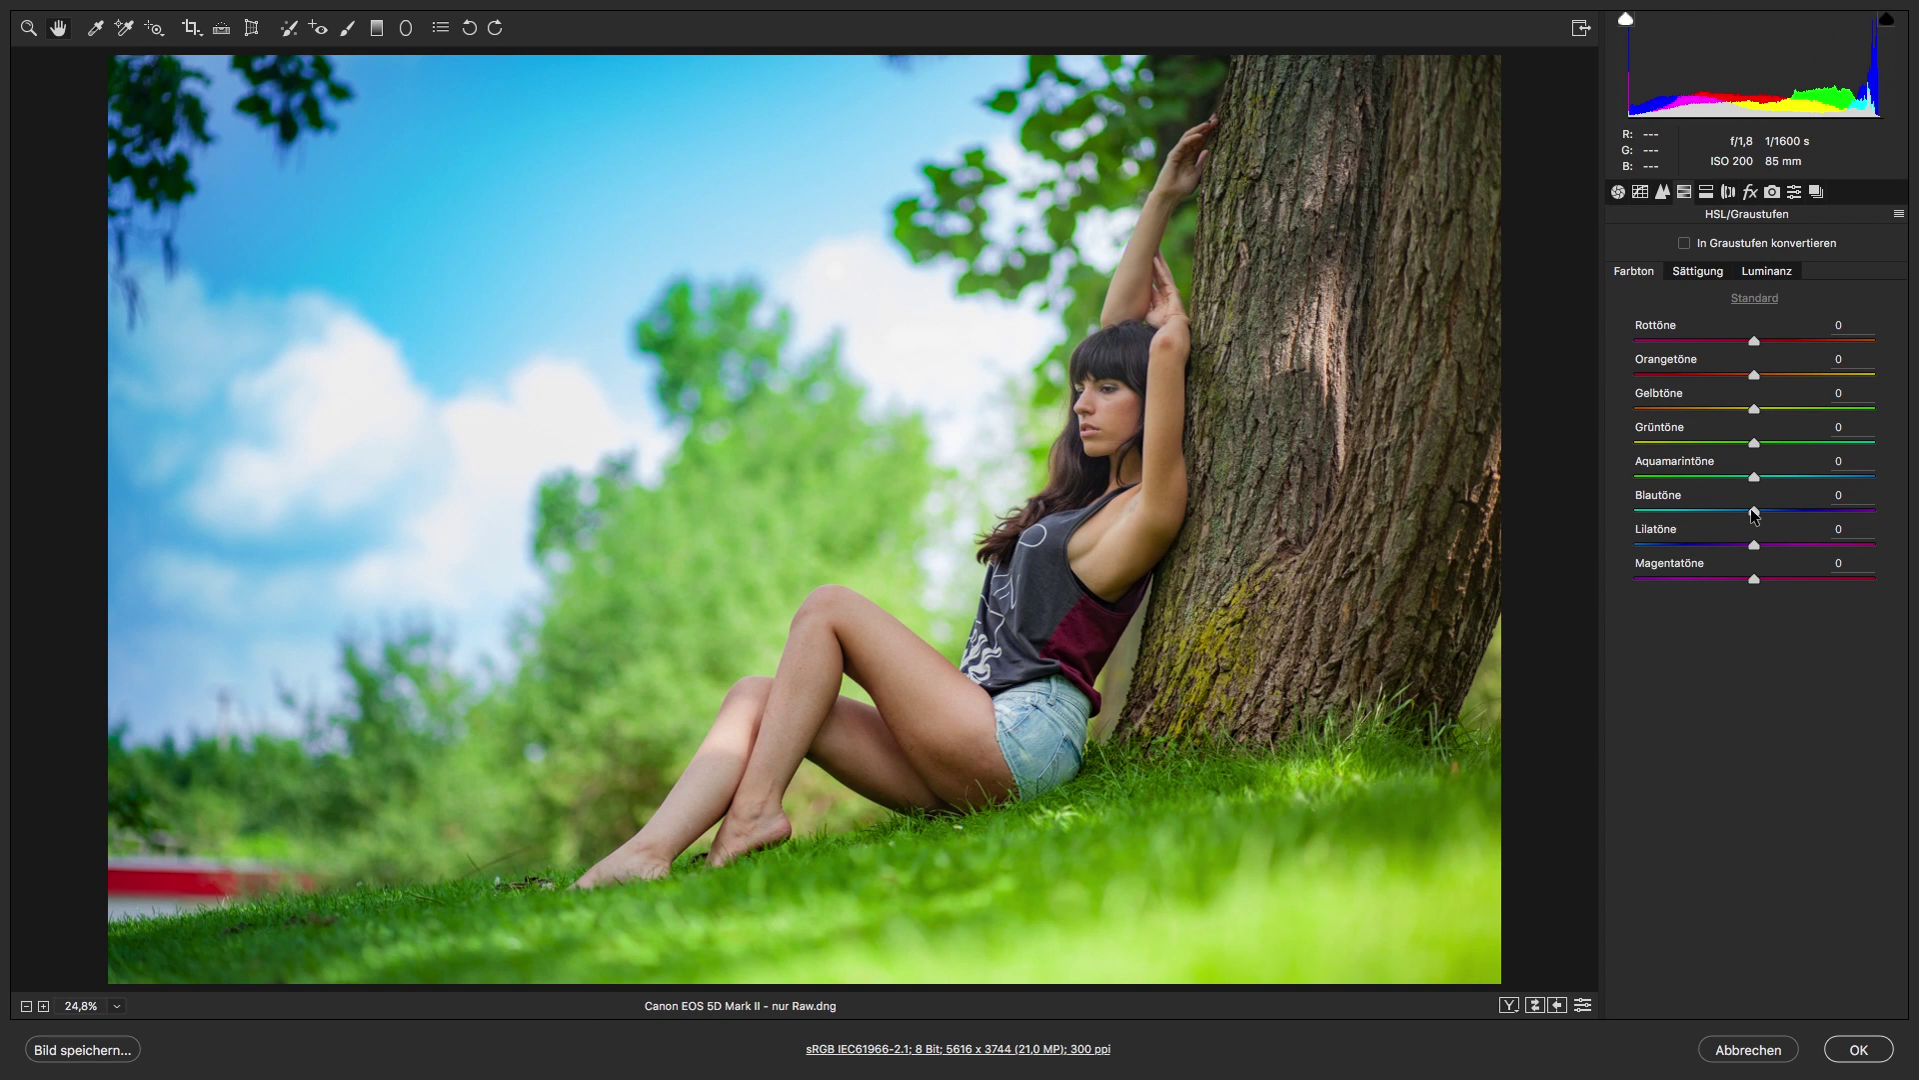
{"action": "left_click_drag", "start_coordinate": [1757, 514], "coordinate": [1749, 512]}
{"action": "left_click", "coordinate": [1618, 192]}
{"action": "left_click", "coordinate": [1751, 392]}
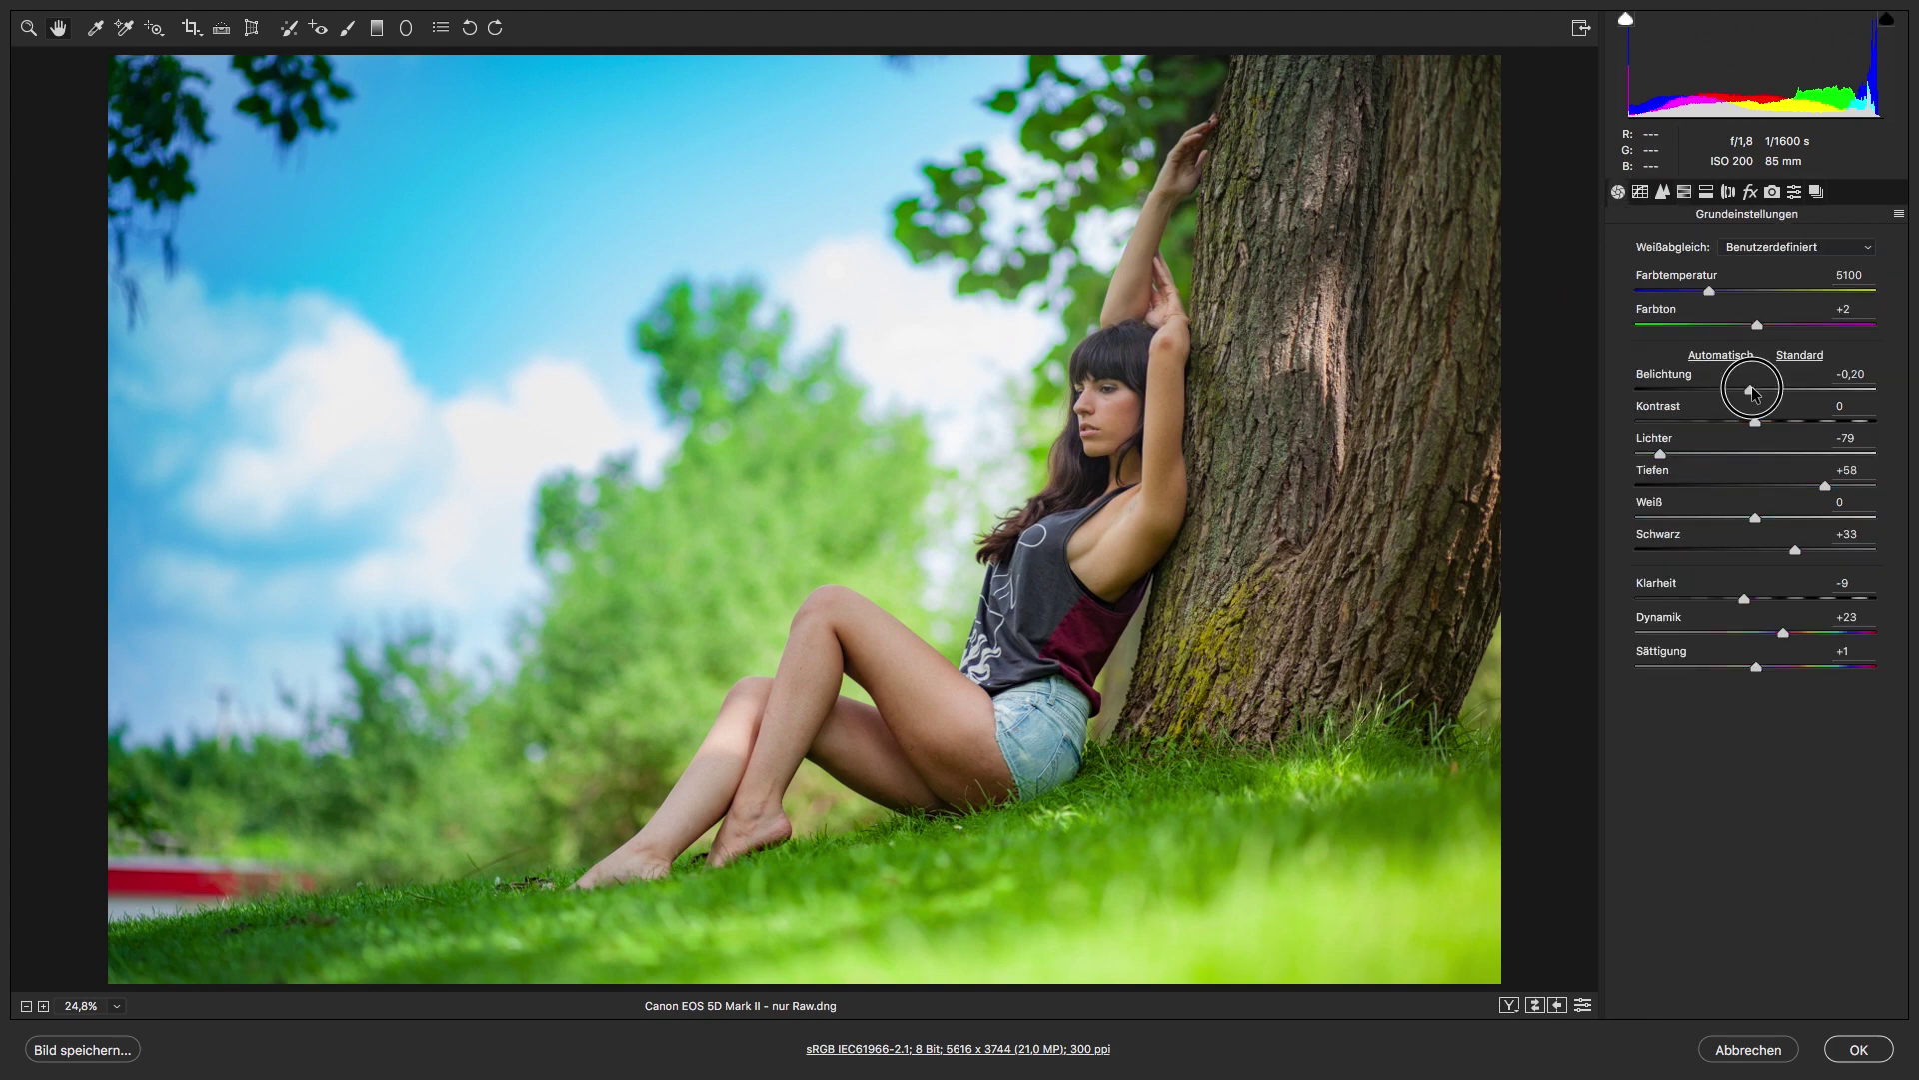
{"action": "left_click", "coordinate": [1708, 192]}
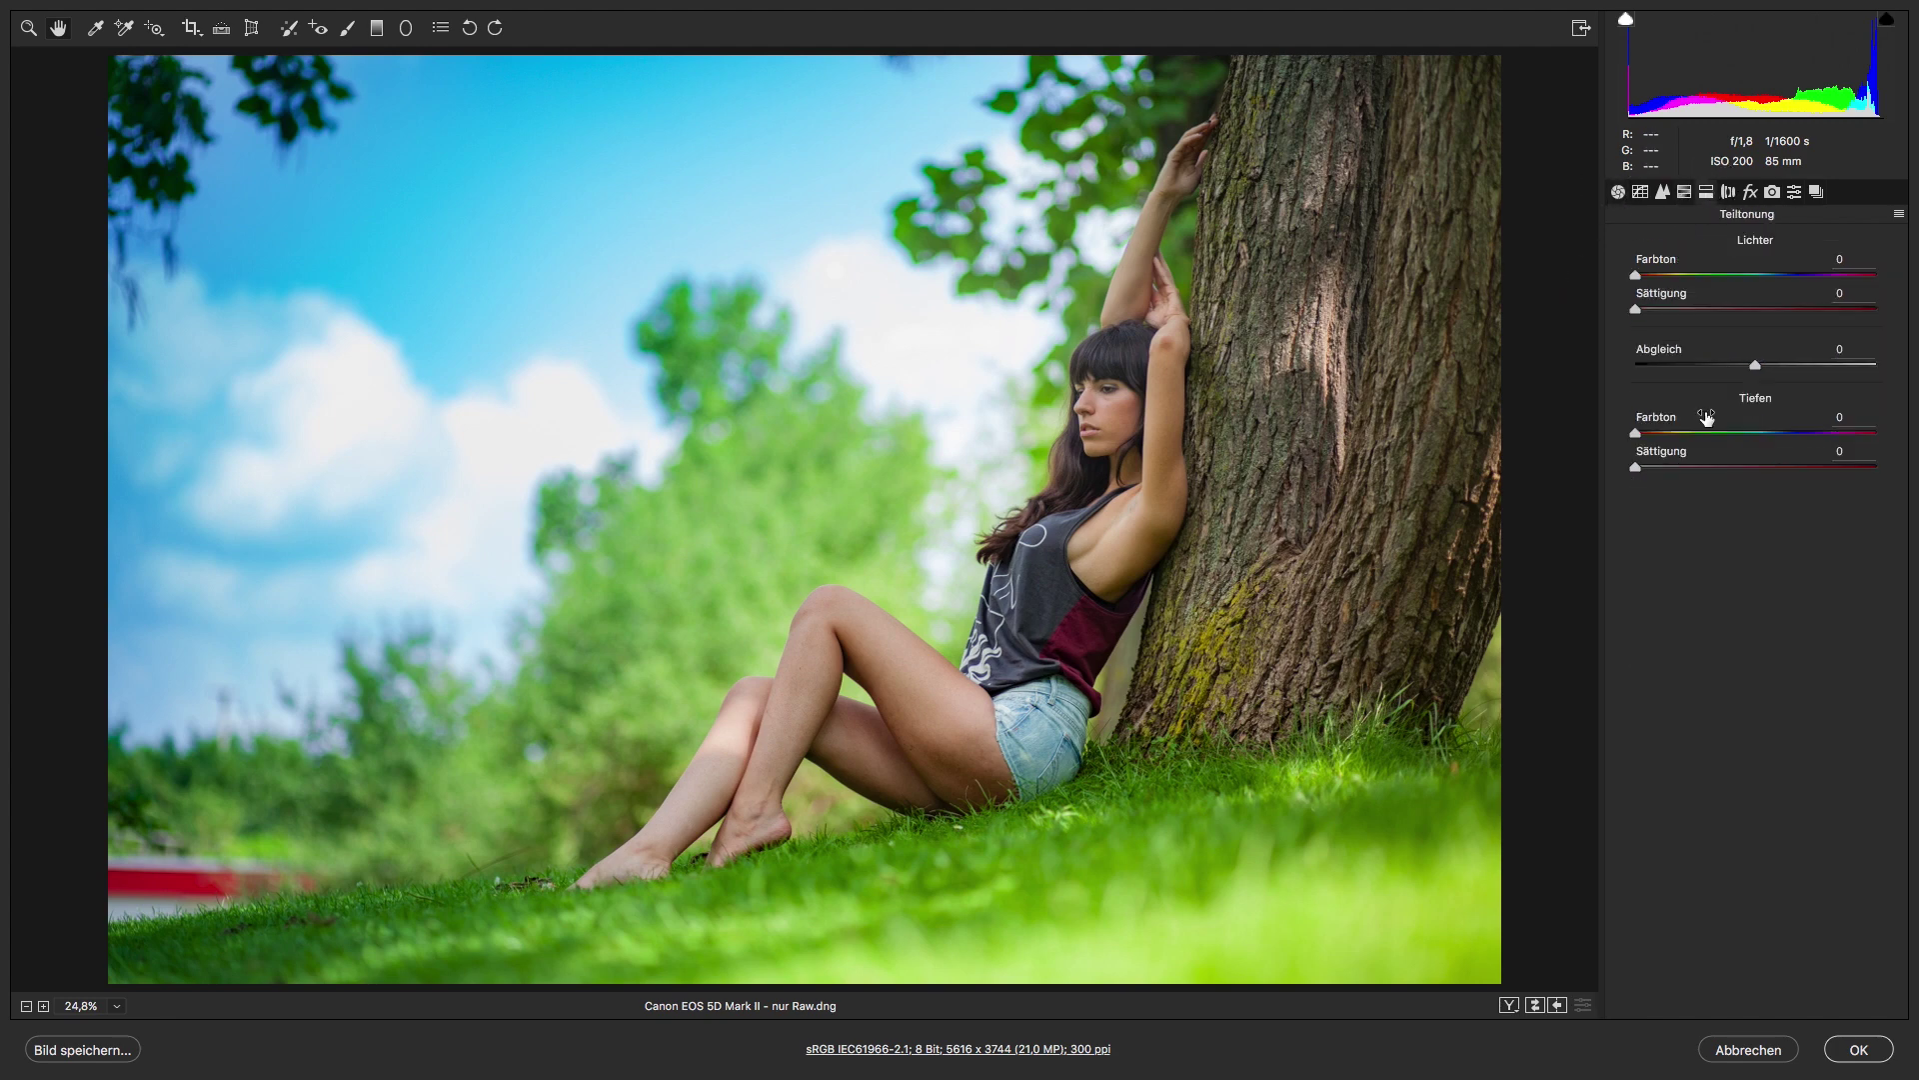
- Set the split-toning shadow saturation to 7 and select the Spot Removal tool
{"action": "left_click_drag", "start_coordinate": [1640, 467], "coordinate": [1655, 468]}
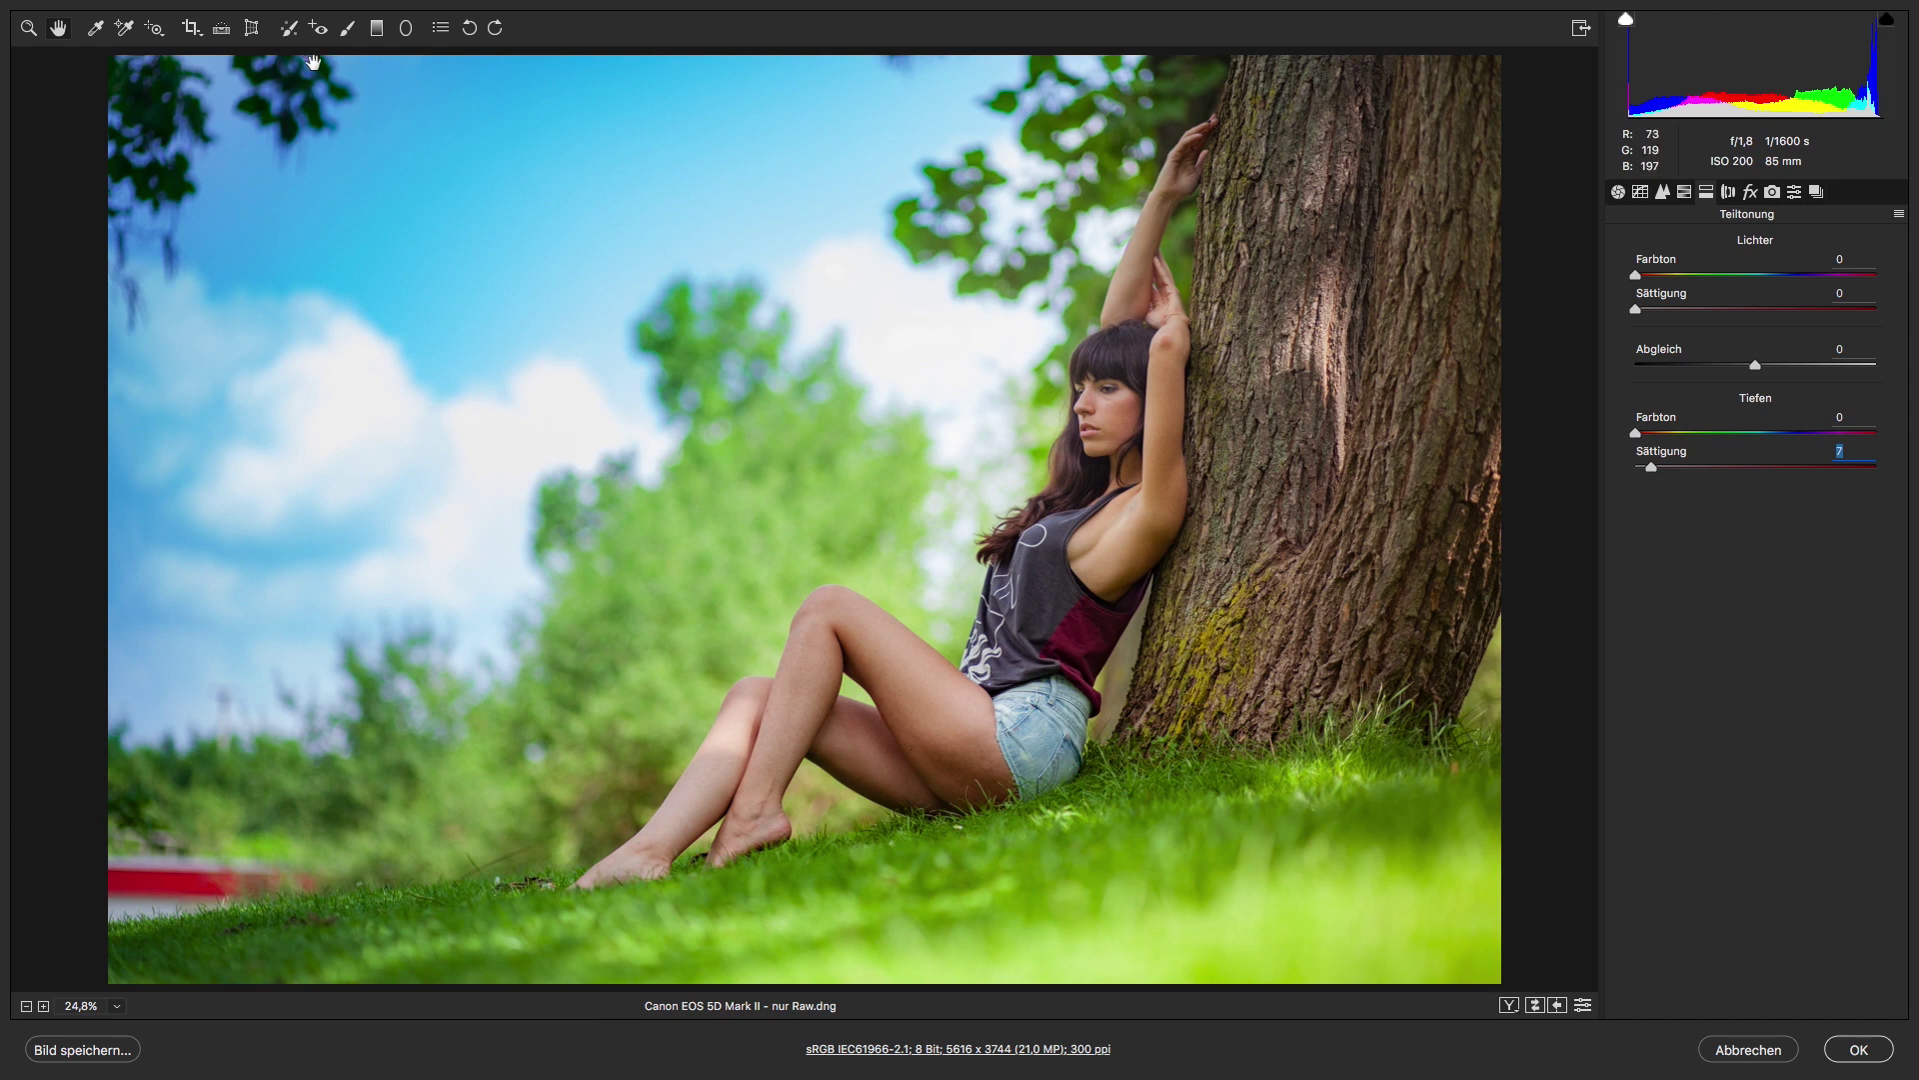
{"action": "left_click", "coordinate": [293, 31]}
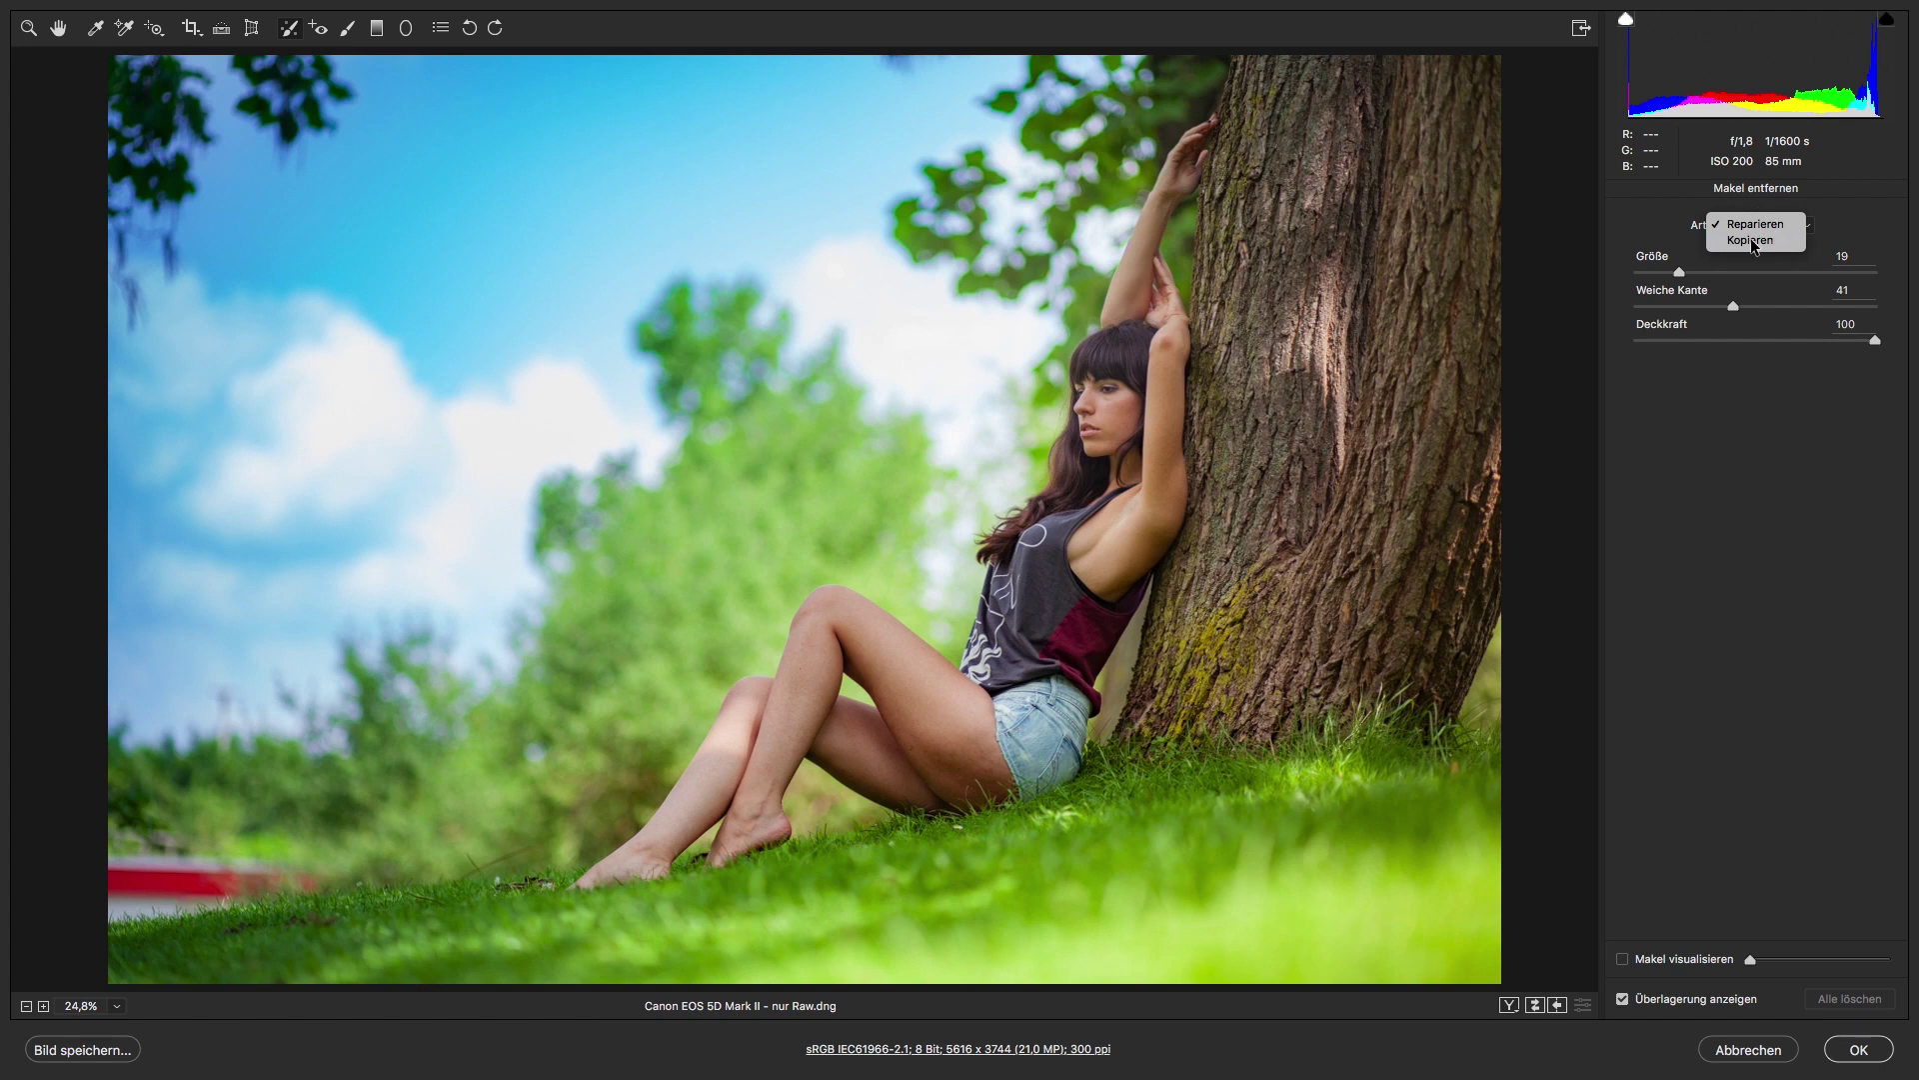
- Heal the lower-left red stripe with a size-16 Reparieren brush sampled from grass, then apply the edits
{"action": "left_click", "coordinate": [1750, 224]}
{"action": "left_click", "coordinate": [1747, 210]}
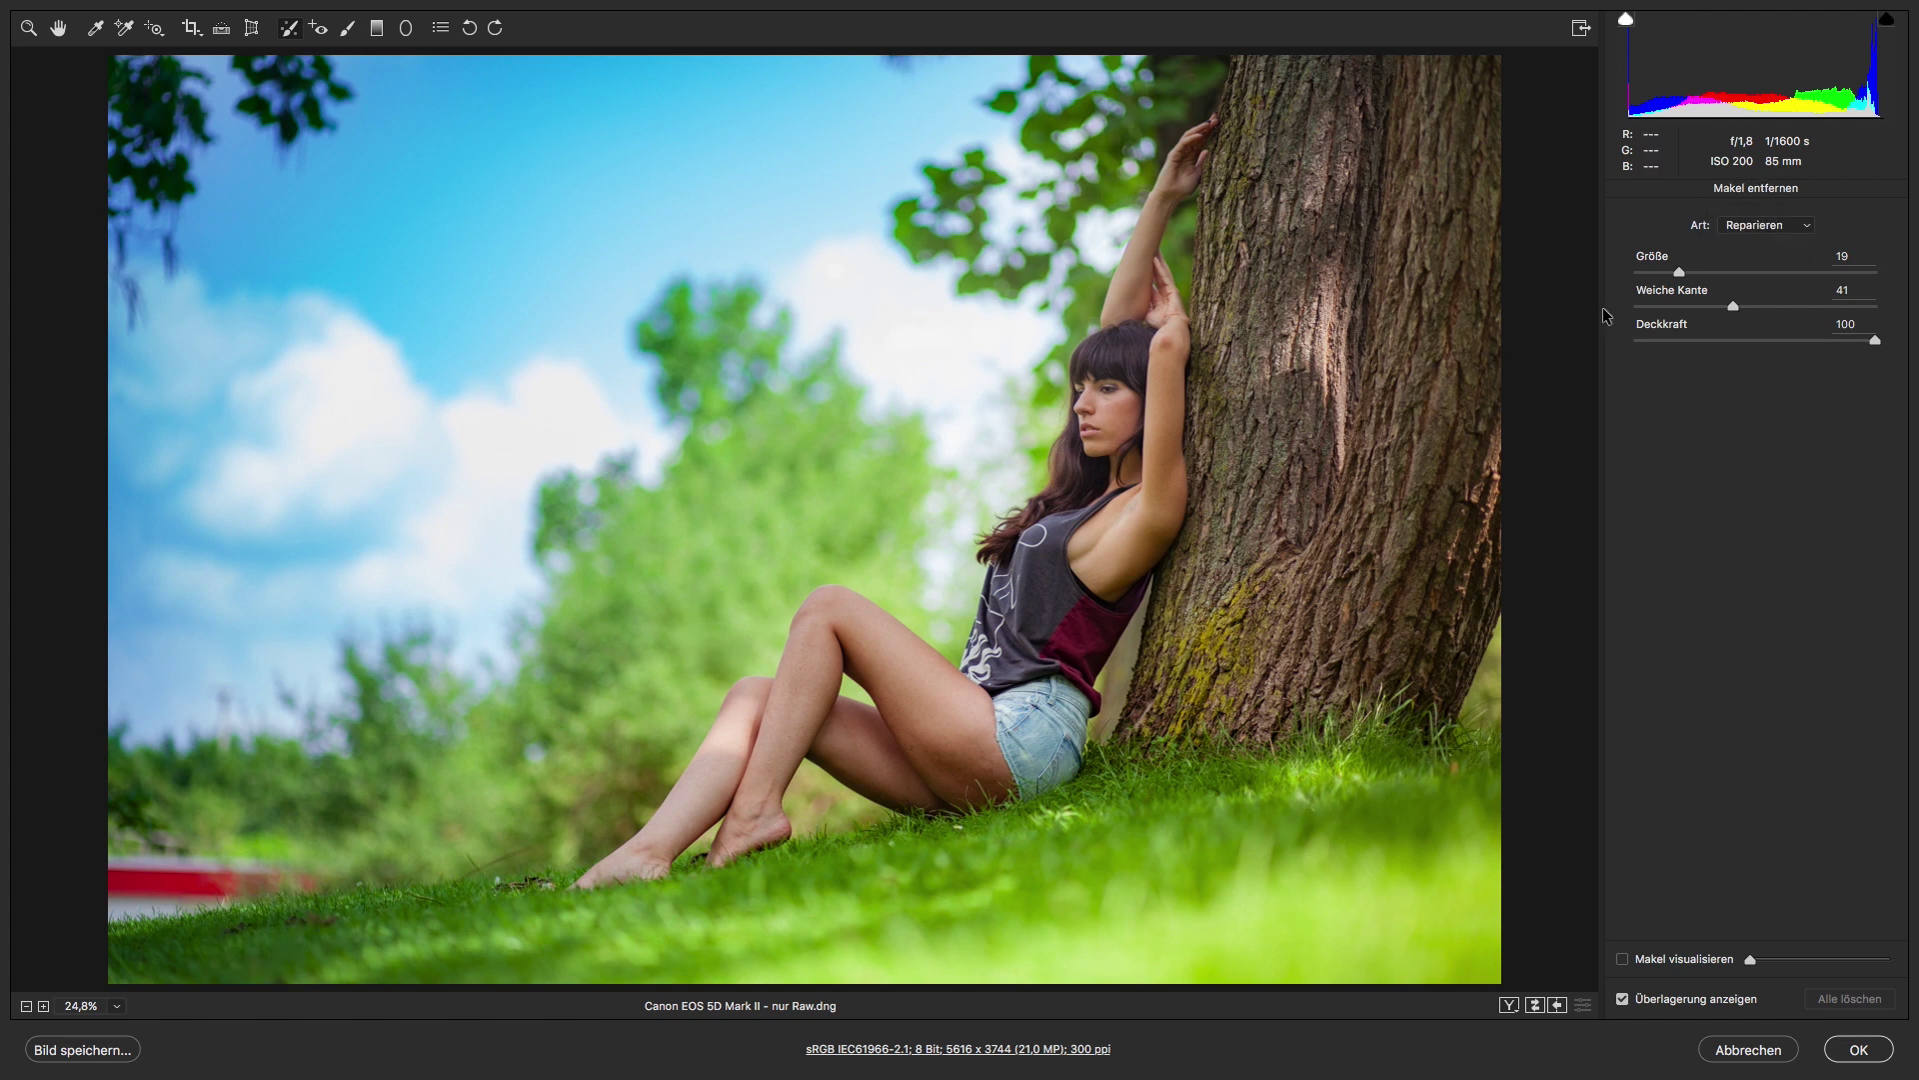
{"action": "left_click_drag", "start_coordinate": [1680, 272], "coordinate": [1743, 306]}
{"action": "left_click_drag", "start_coordinate": [257, 888], "coordinate": [305, 877]}
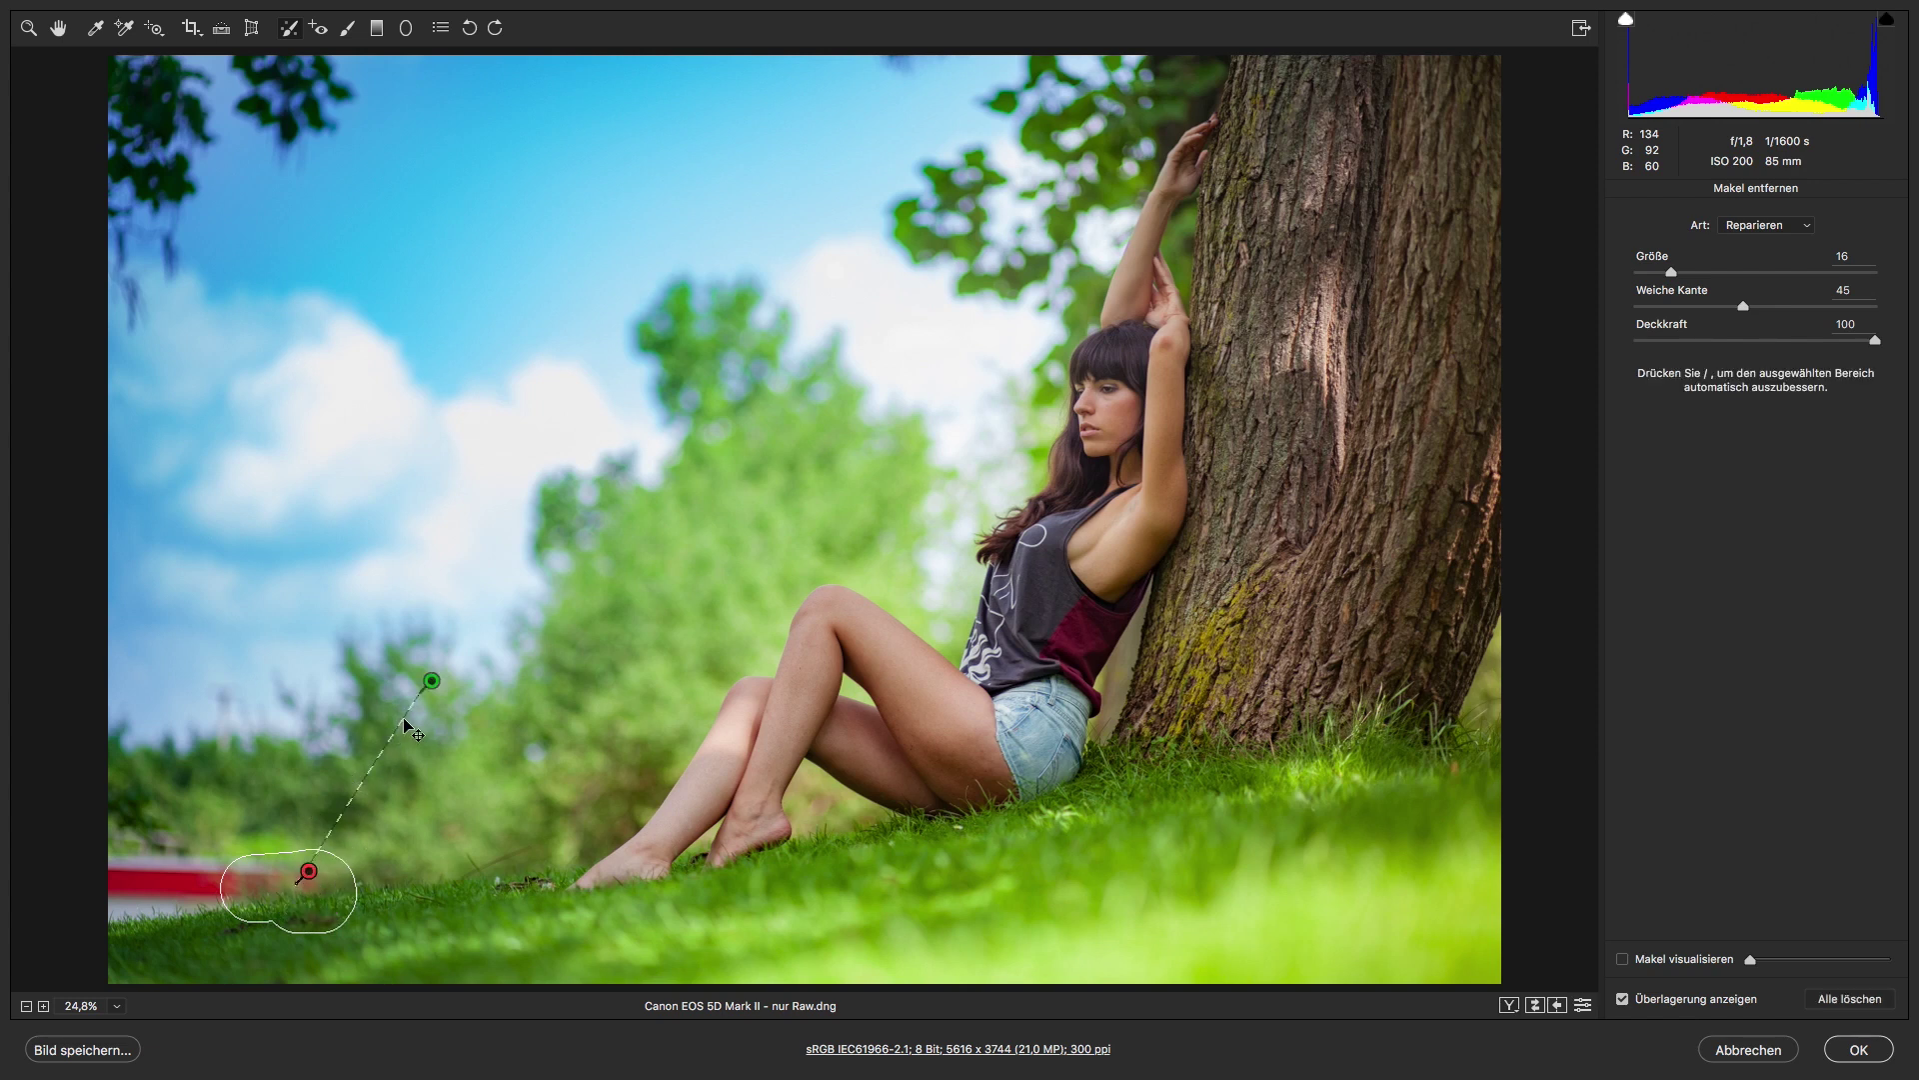
{"action": "left_click_drag", "start_coordinate": [432, 681], "coordinate": [430, 853]}
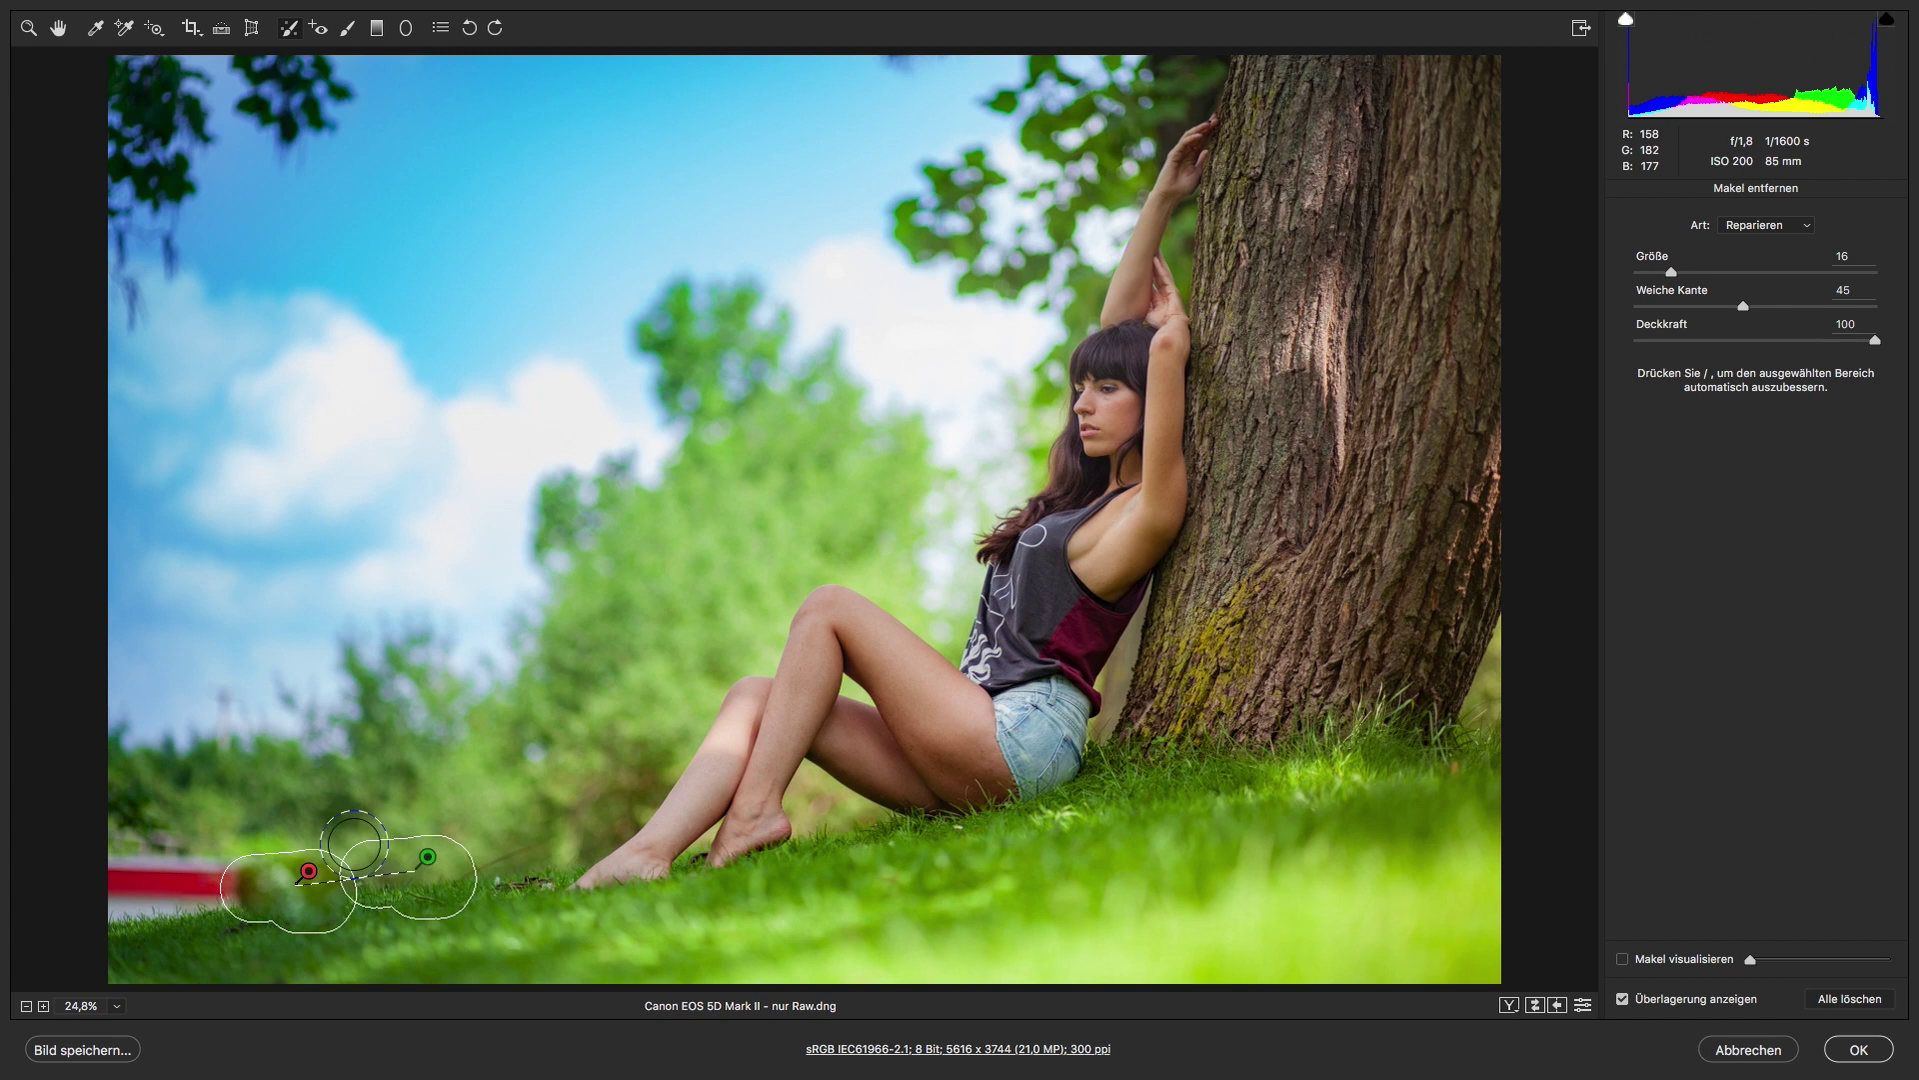
{"action": "left_click_drag", "start_coordinate": [165, 898], "coordinate": [225, 880]}
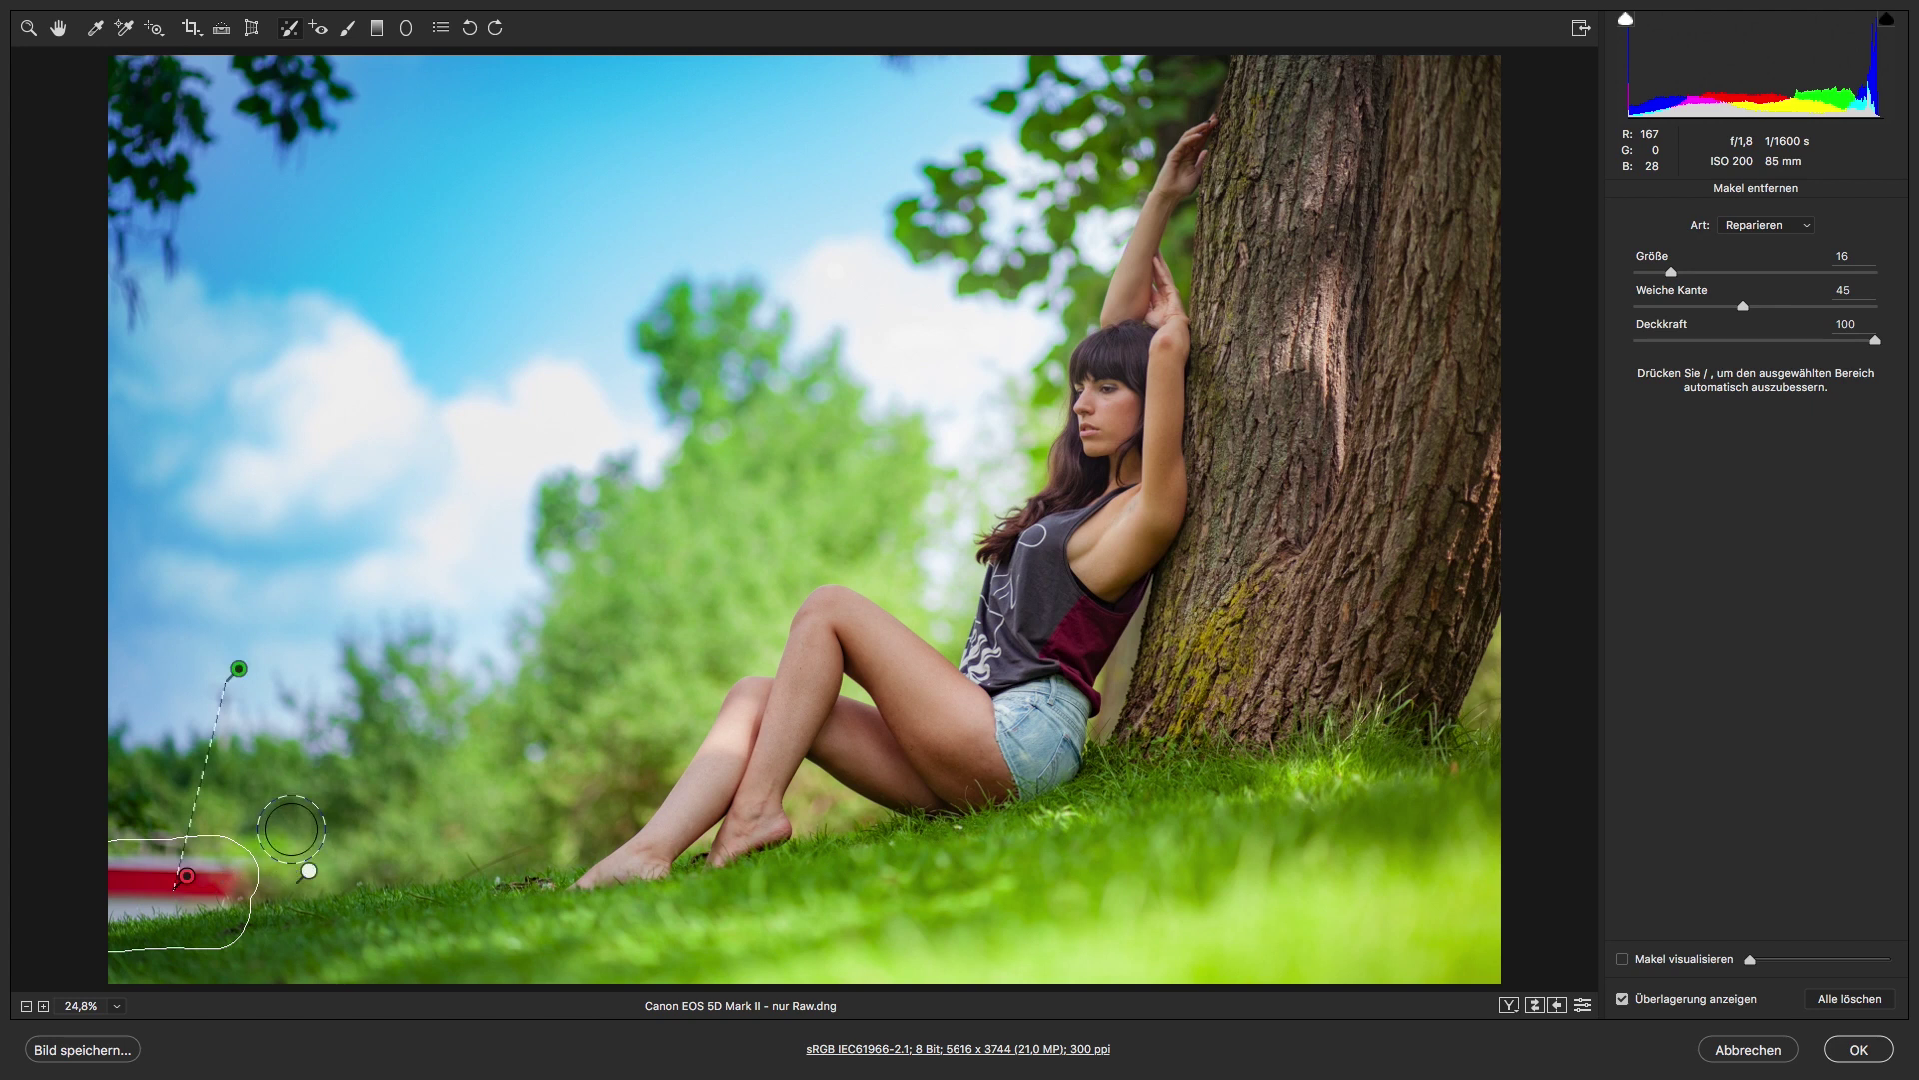
{"action": "left_click_drag", "start_coordinate": [244, 673], "coordinate": [371, 857]}
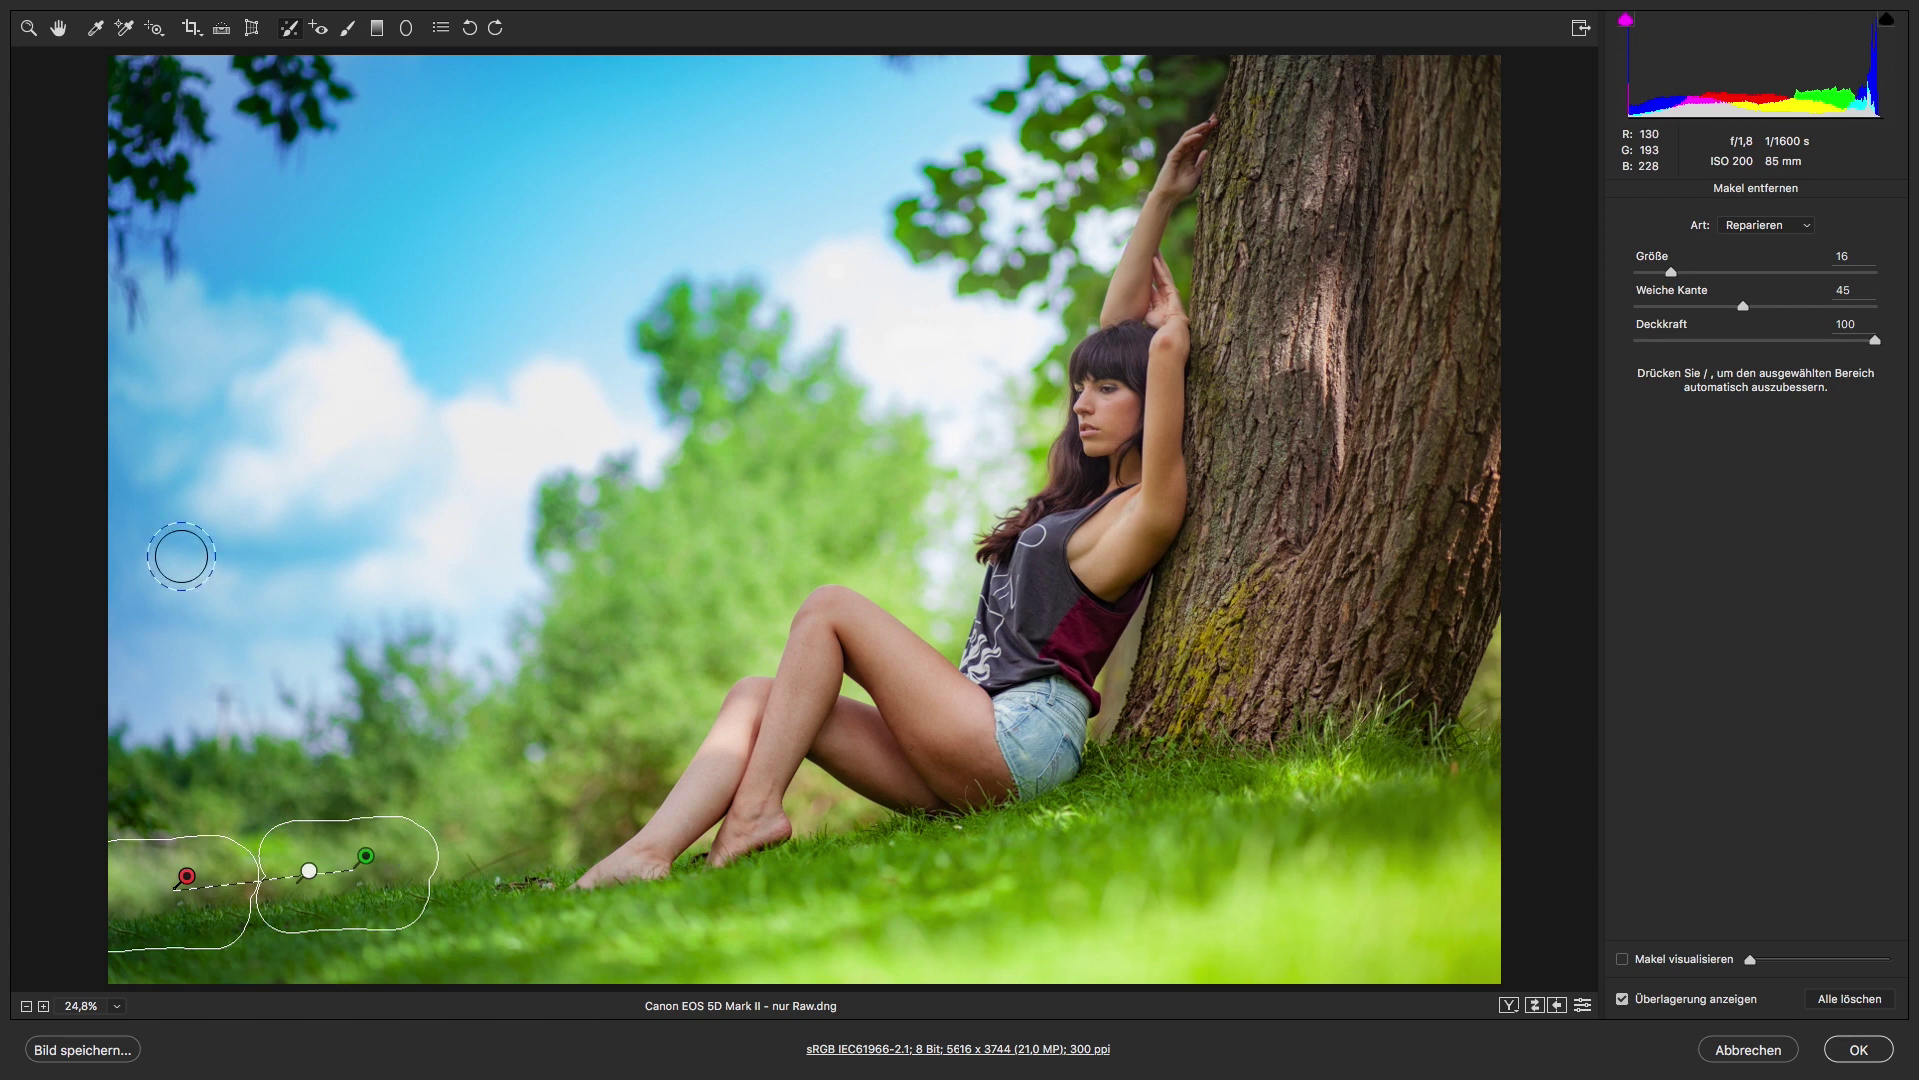
{"action": "left_click", "coordinate": [59, 27]}
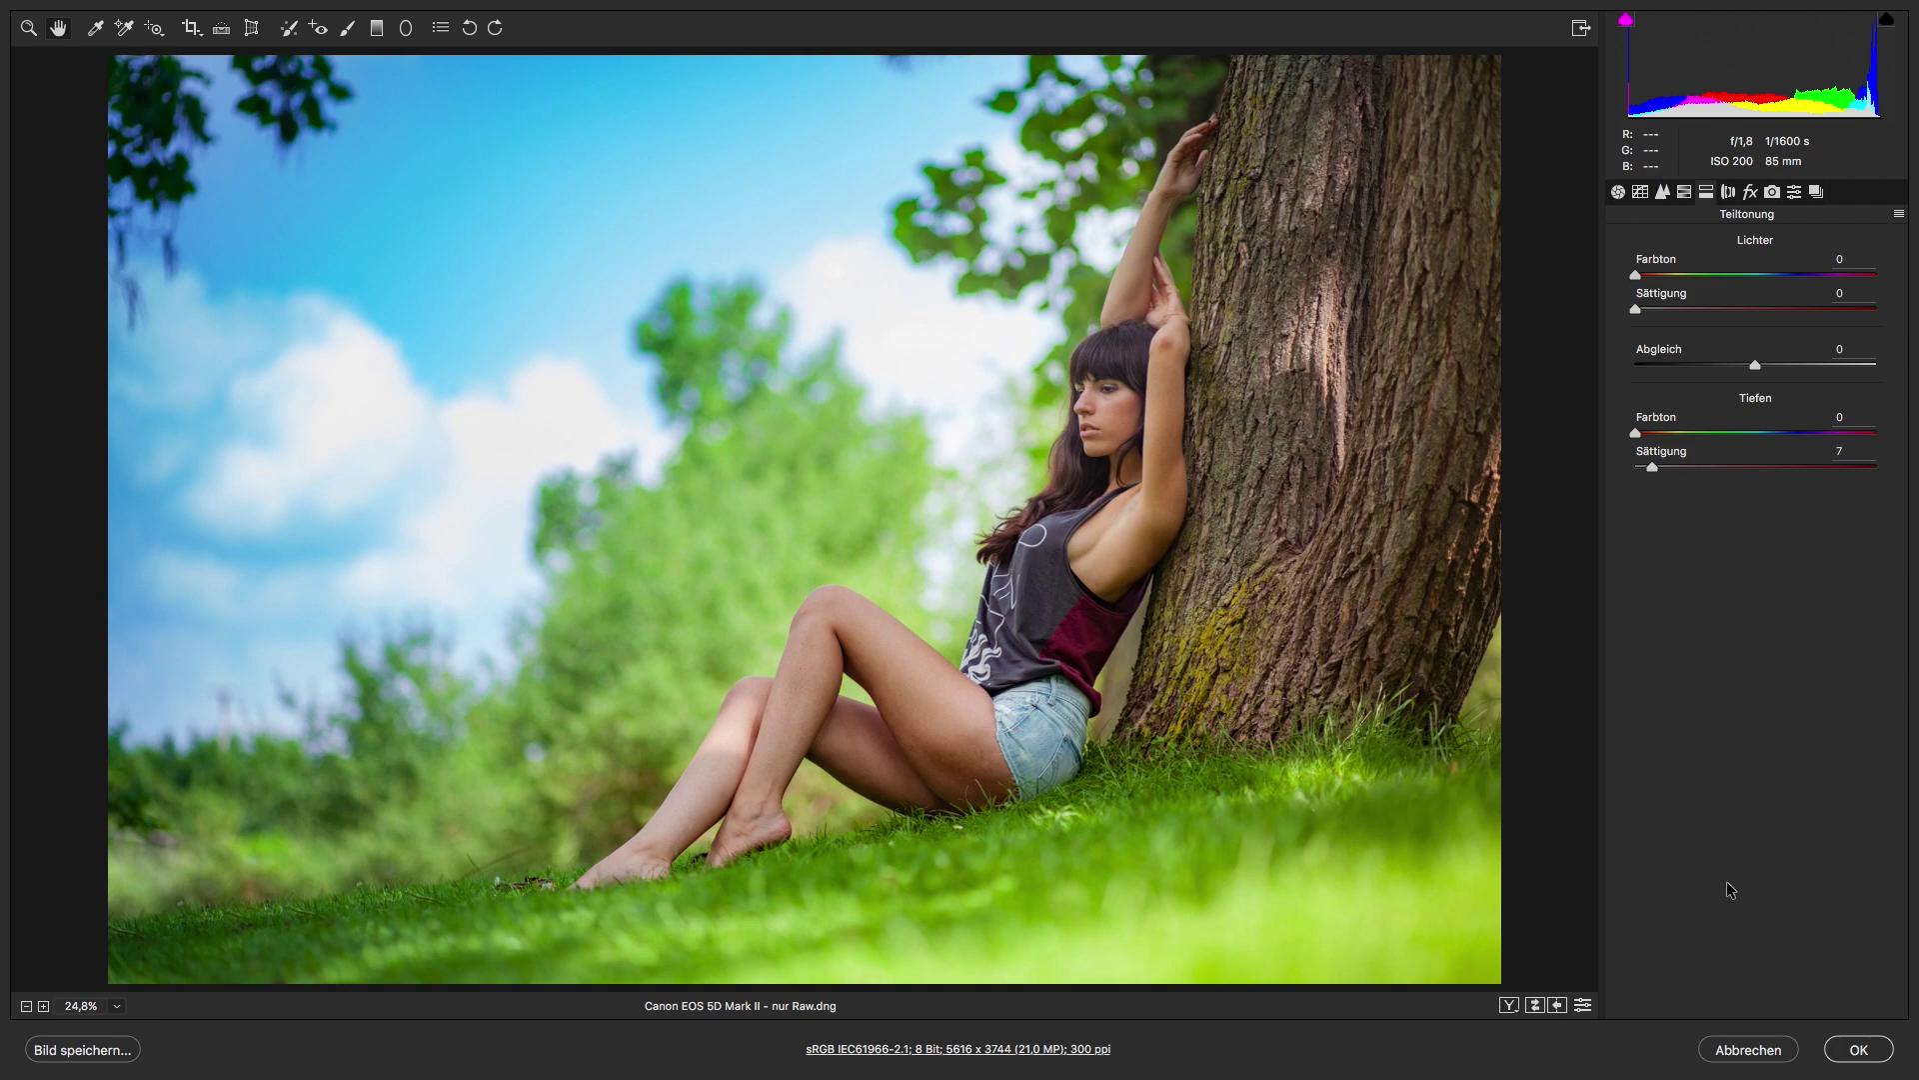
{"action": "left_click", "coordinate": [1855, 1050]}
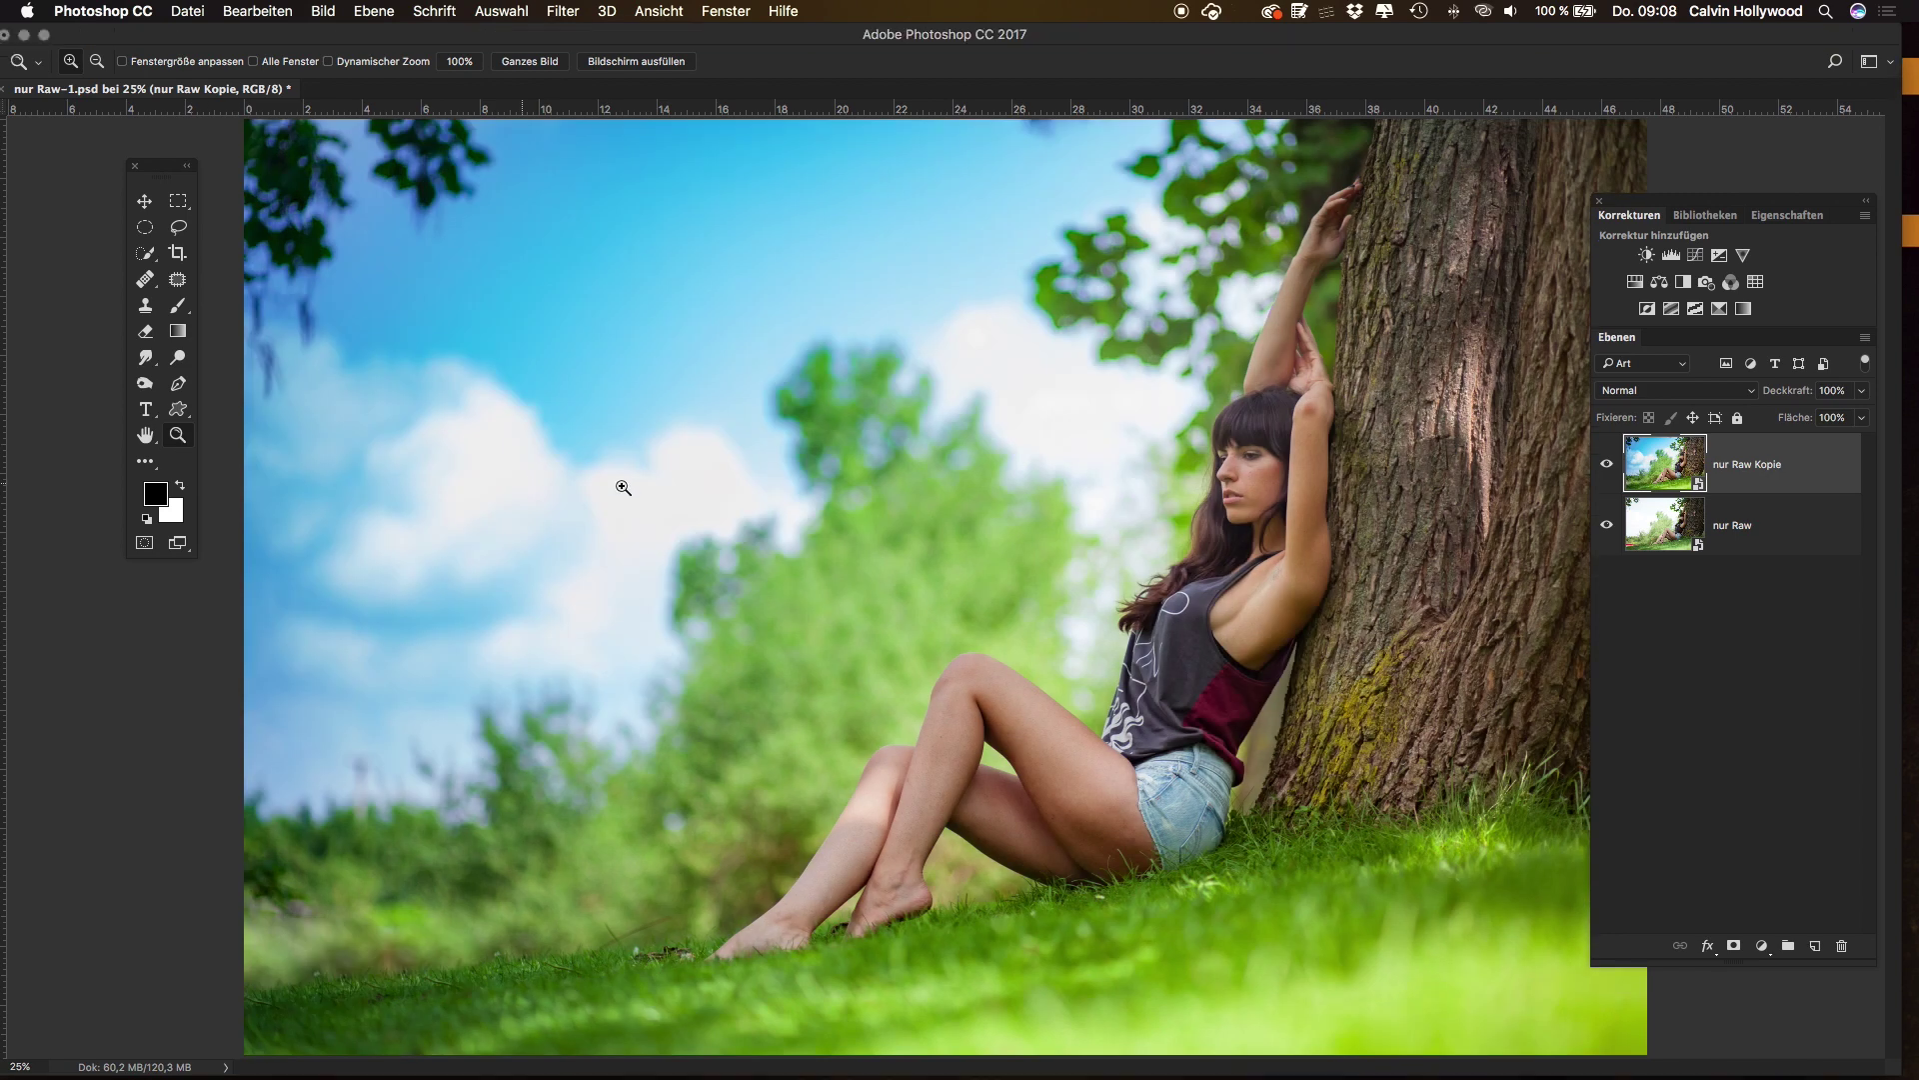
- Zoom out to the whole photo and toggle 'nur Raw Kopie' visibility to compare regrade with original
{"action": "left_click", "coordinate": [640, 482], "text": "alt"}
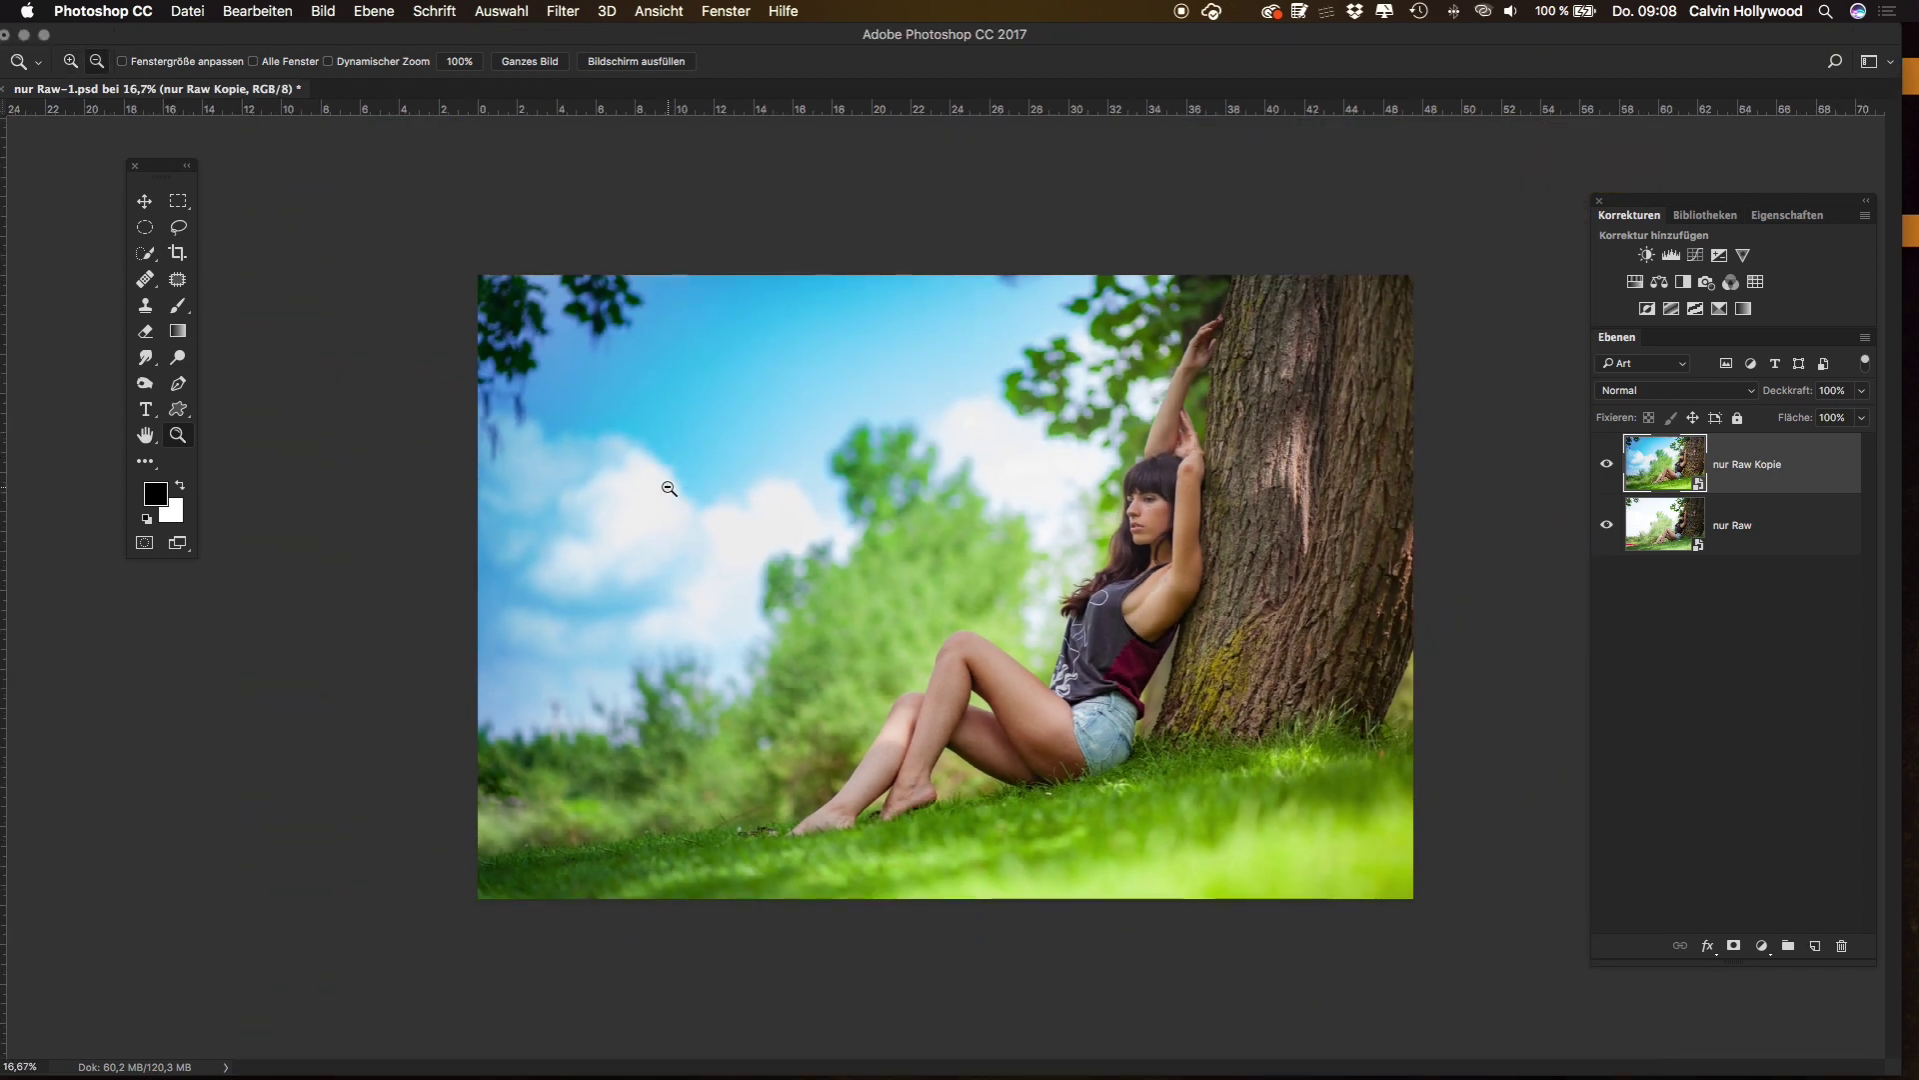
{"action": "left_click", "coordinate": [1605, 466]}
{"action": "left_click", "coordinate": [1605, 468]}
{"action": "left_click", "coordinate": [1605, 466]}
{"action": "left_click", "coordinate": [1608, 465]}
{"action": "left_click", "coordinate": [1608, 465]}
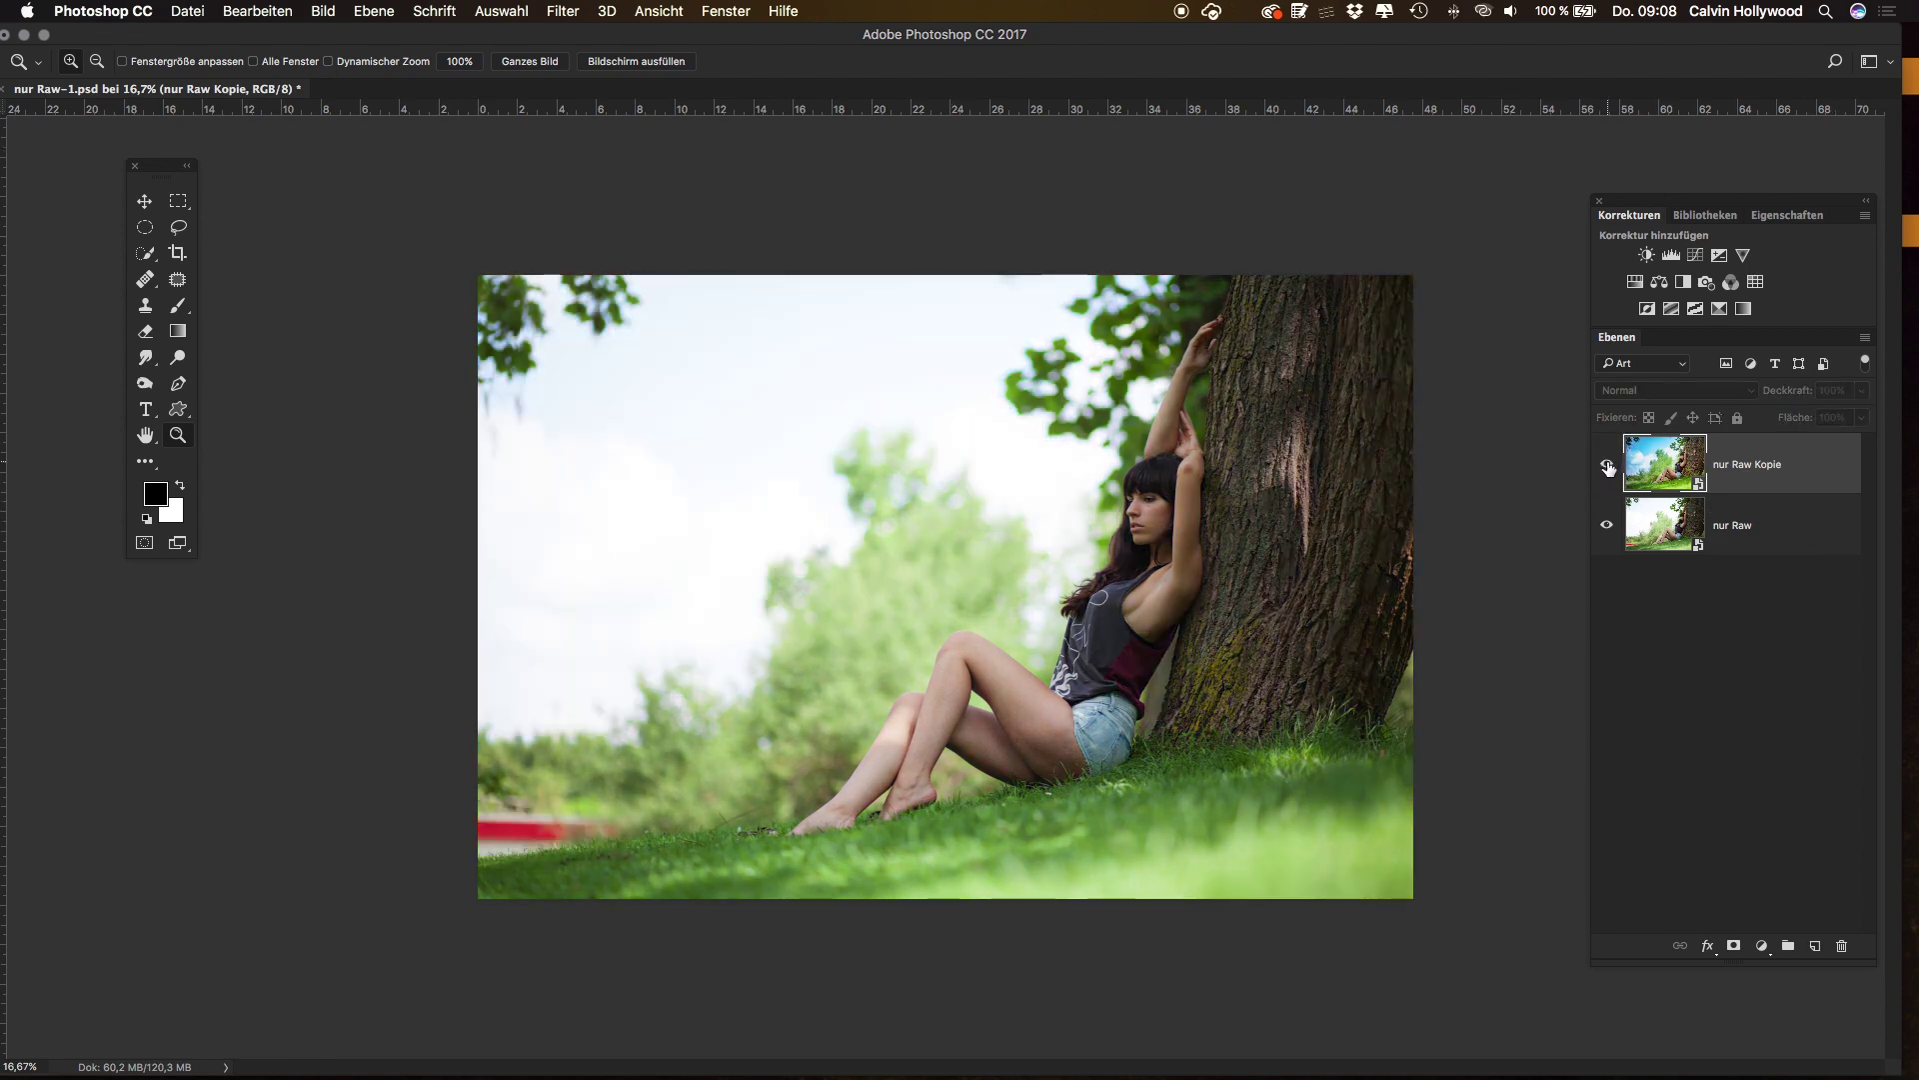
{"action": "left_click", "coordinate": [1607, 464]}
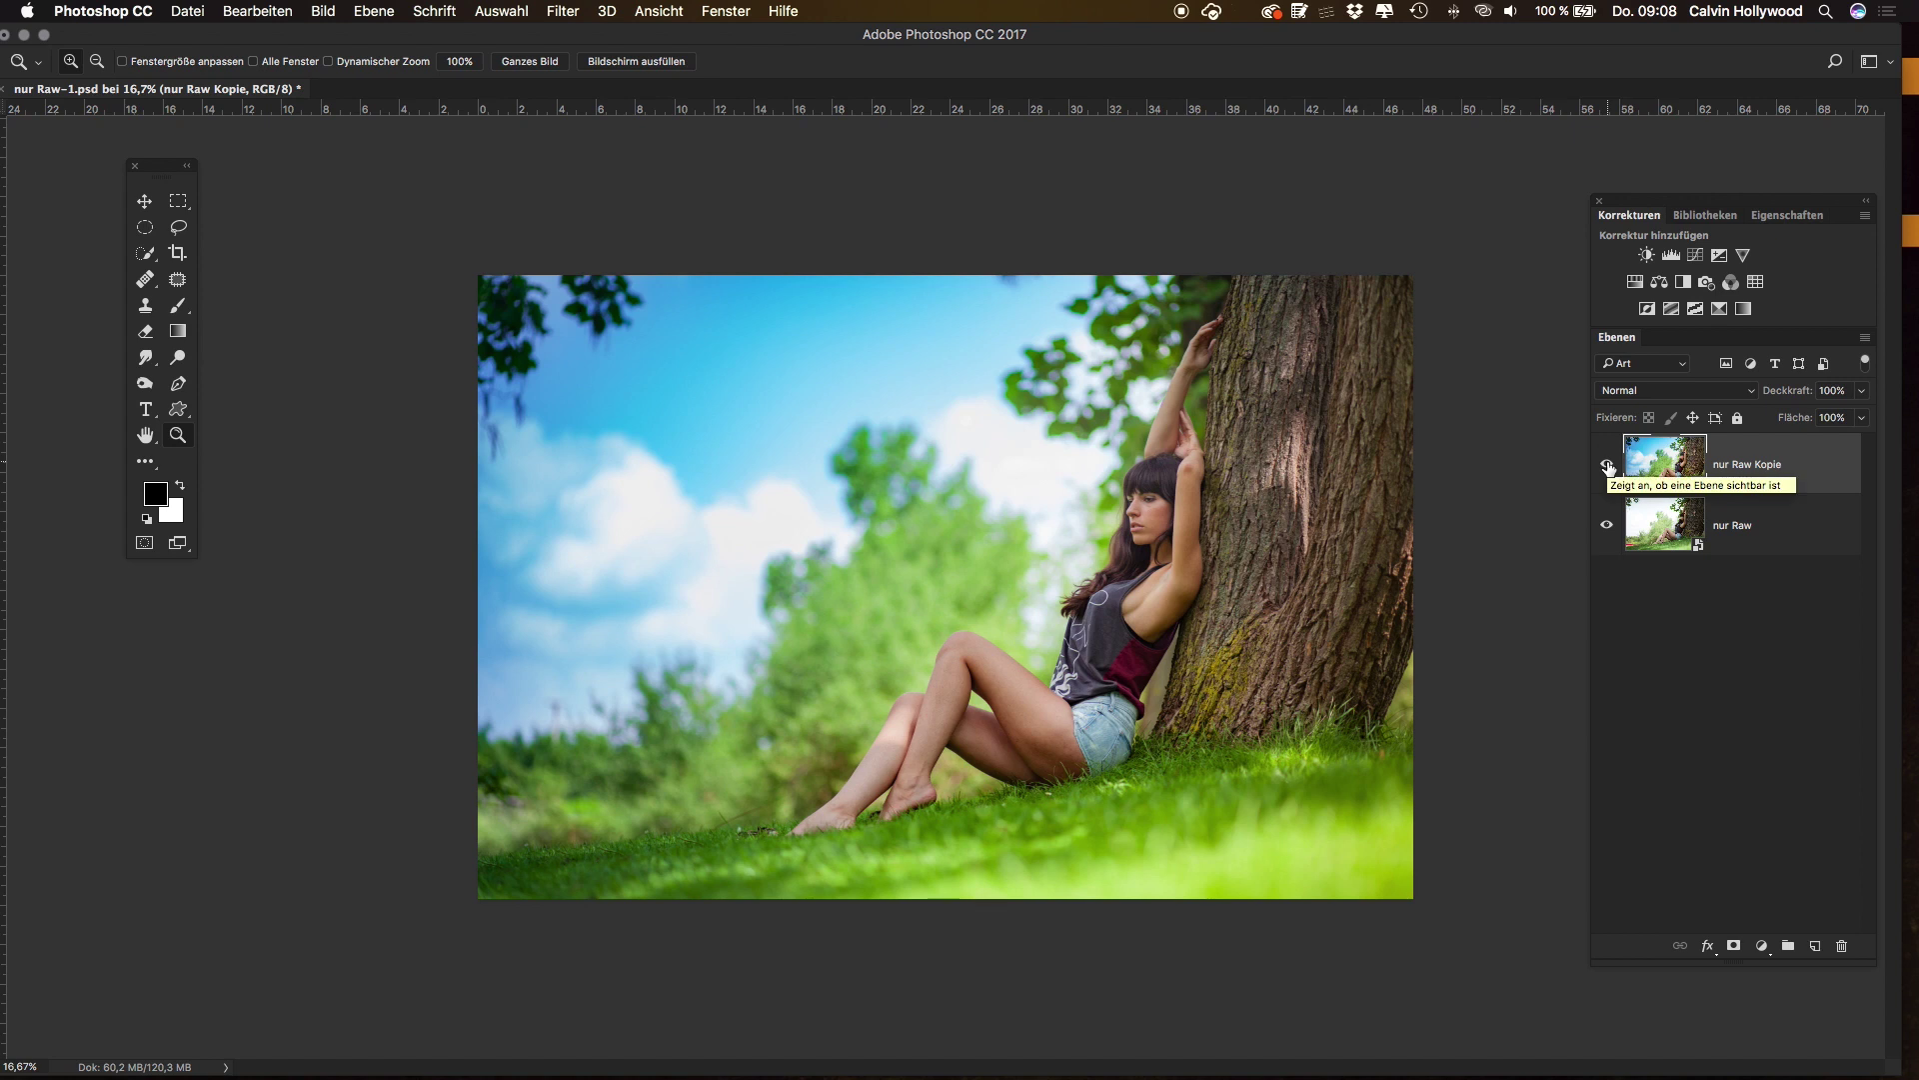